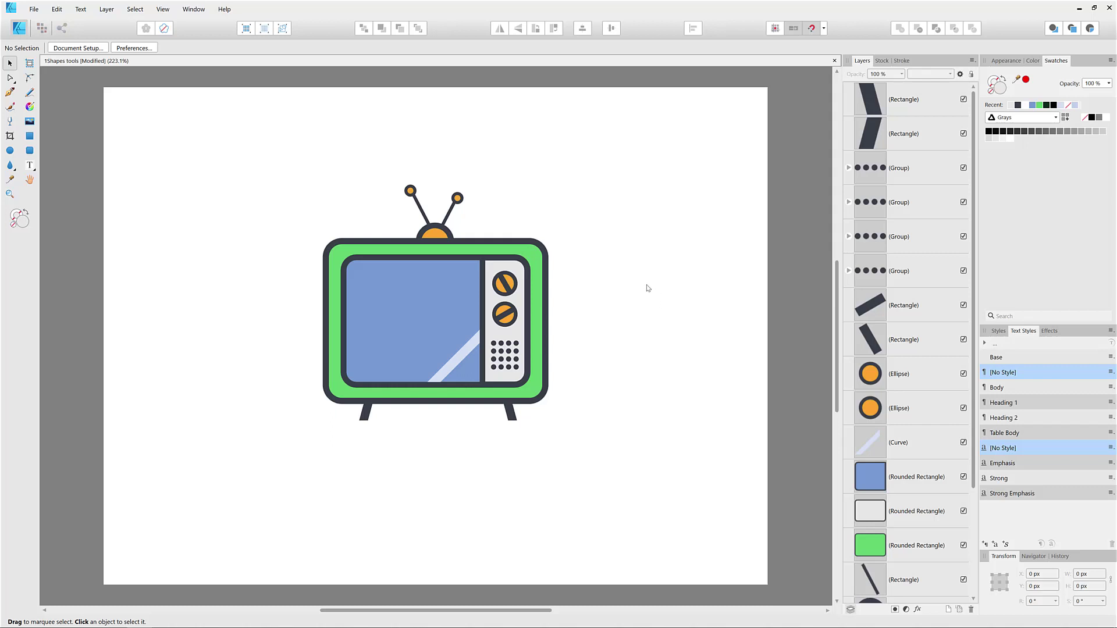
drag(251, 130, 615, 491)
click(630, 334)
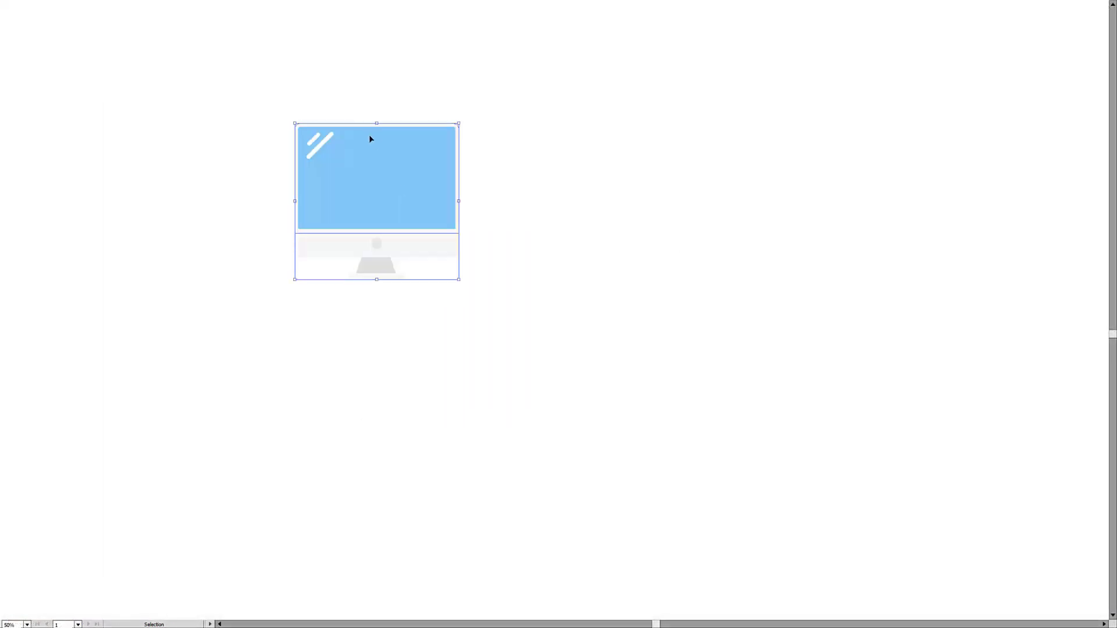
drag(369, 137, 542, 166)
click(640, 393)
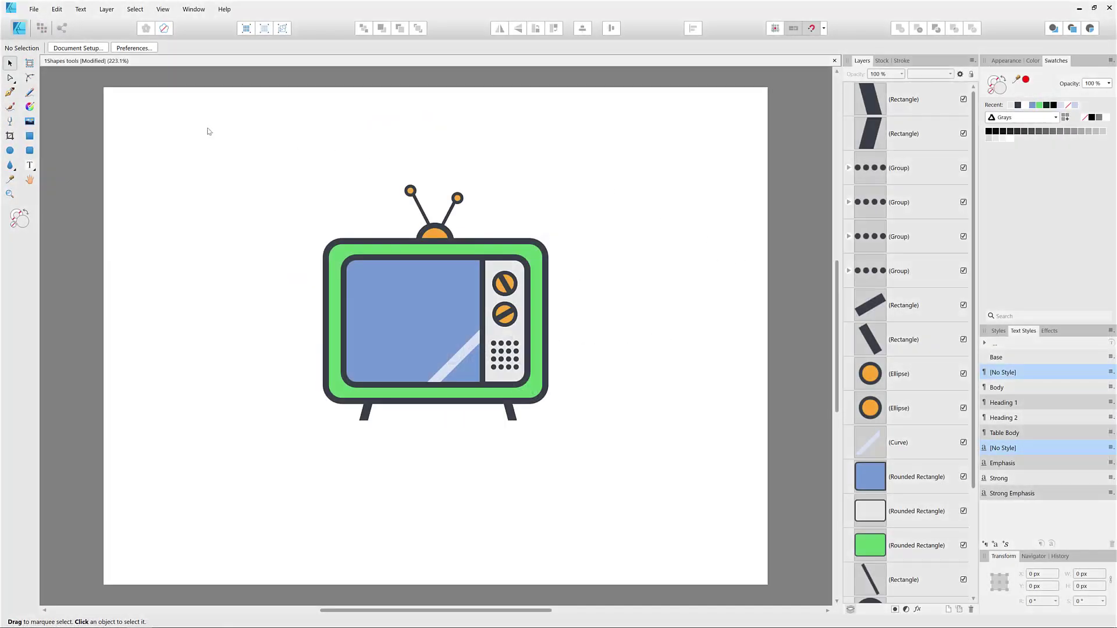
Step: Create a new web document from the XGA preset, 1024 x 768 px at 72 DPI
click(33, 11)
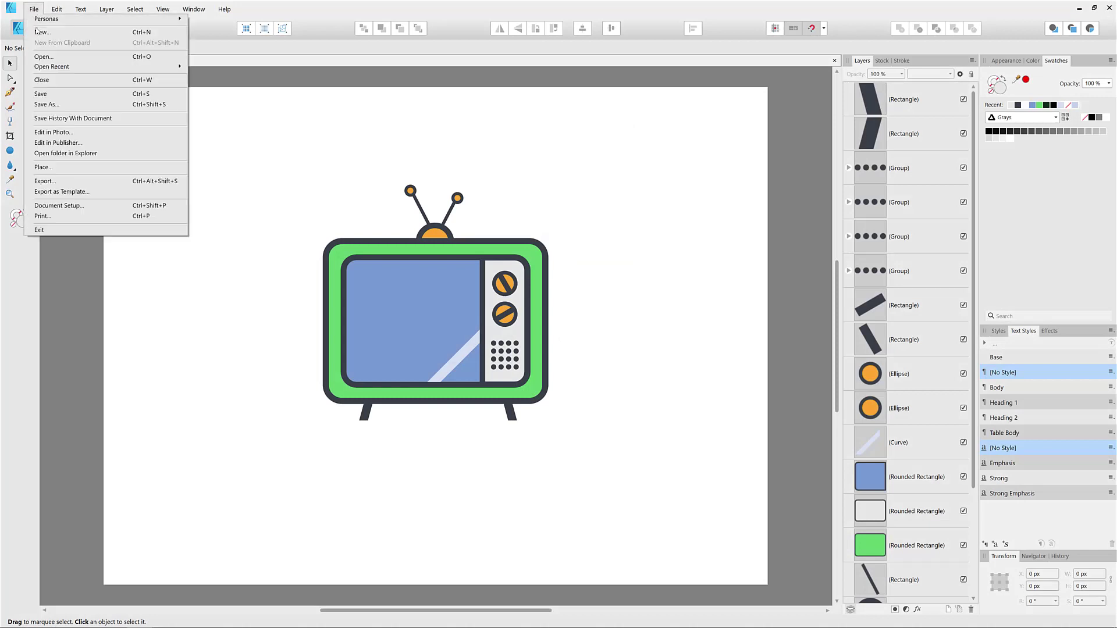
click(39, 32)
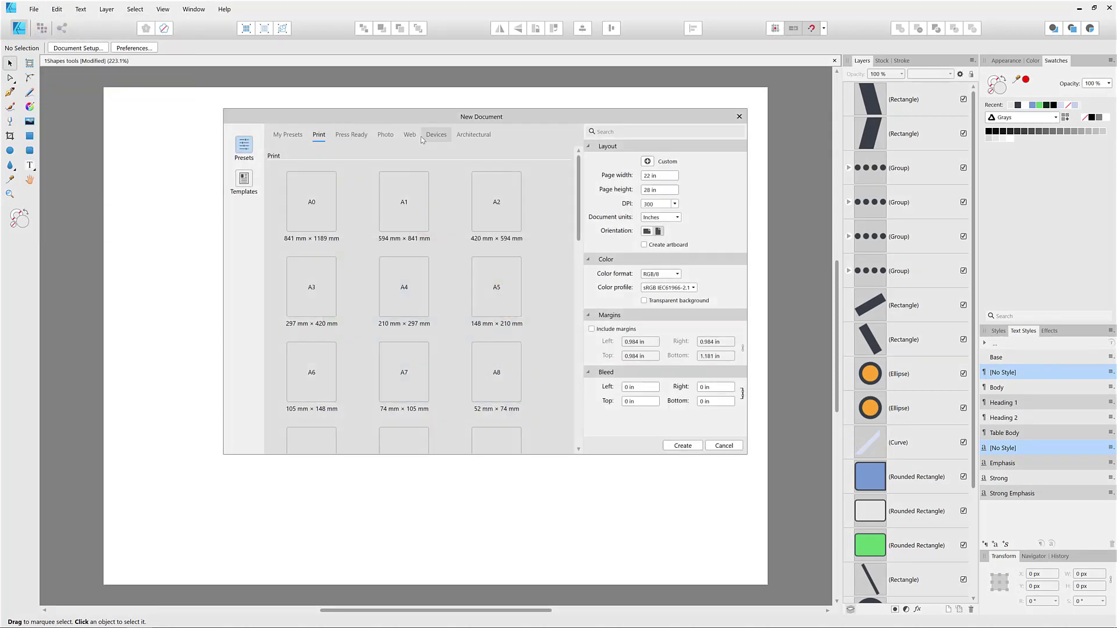
click(411, 136)
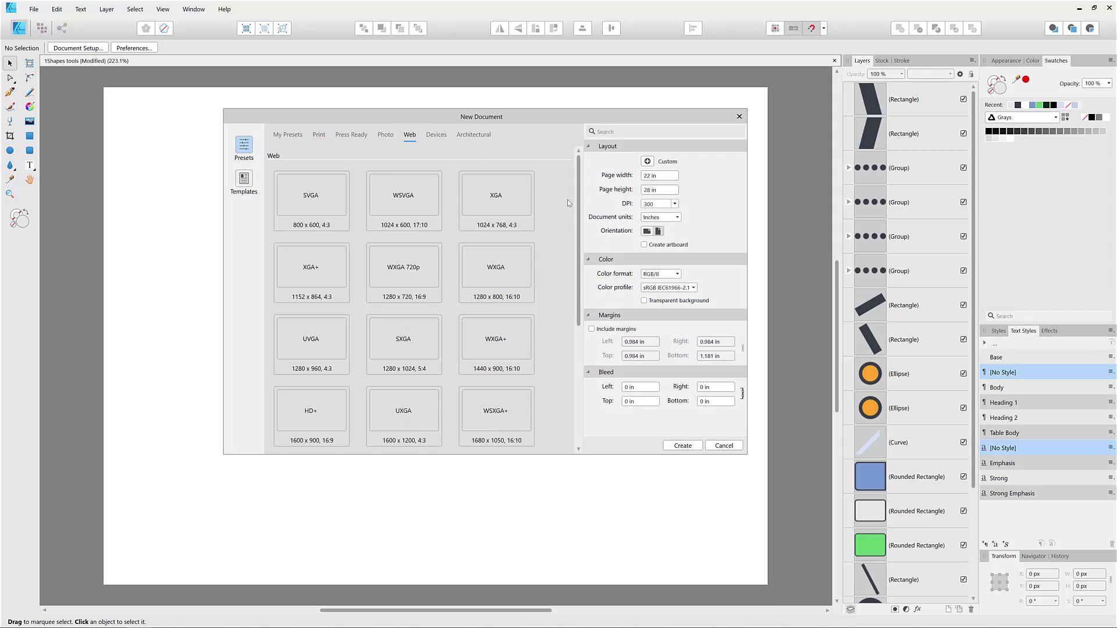
click(513, 191)
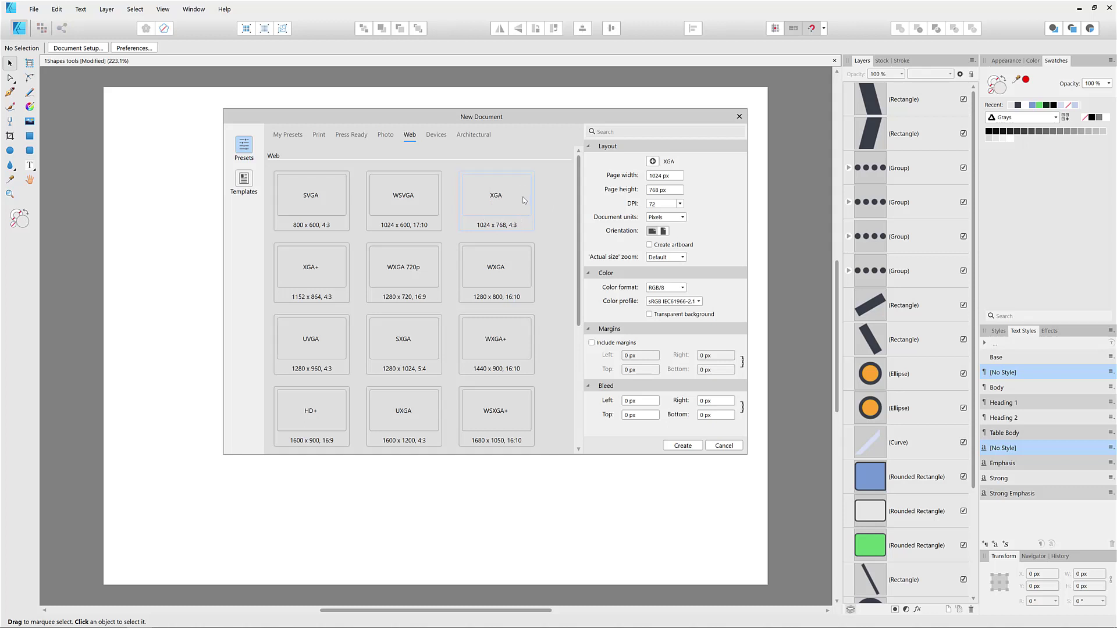
drag(438, 114, 405, 135)
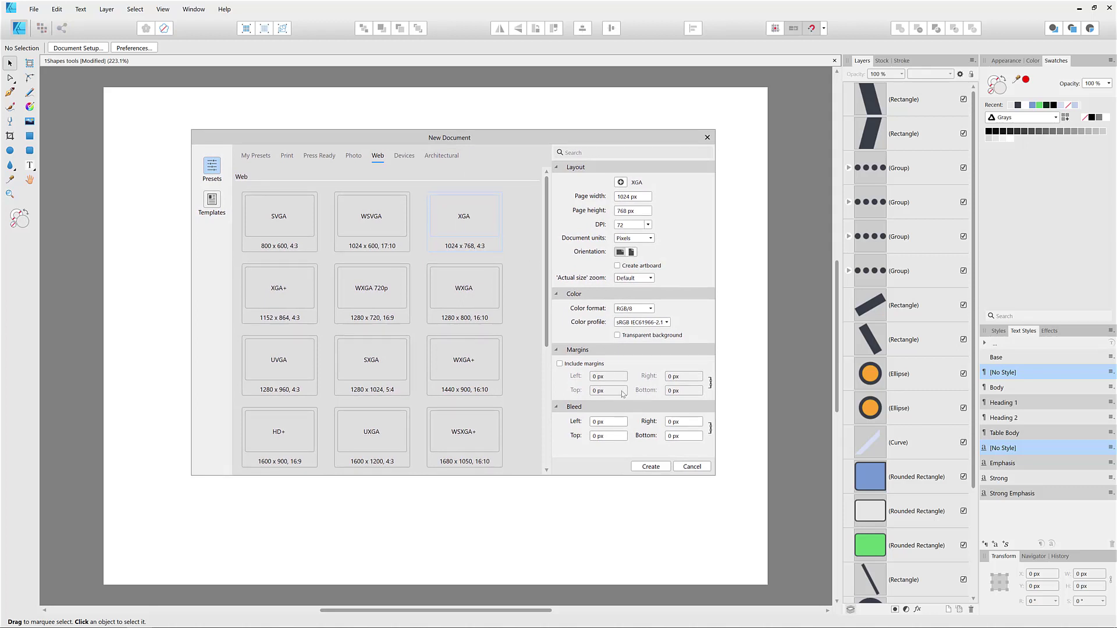
click(661, 467)
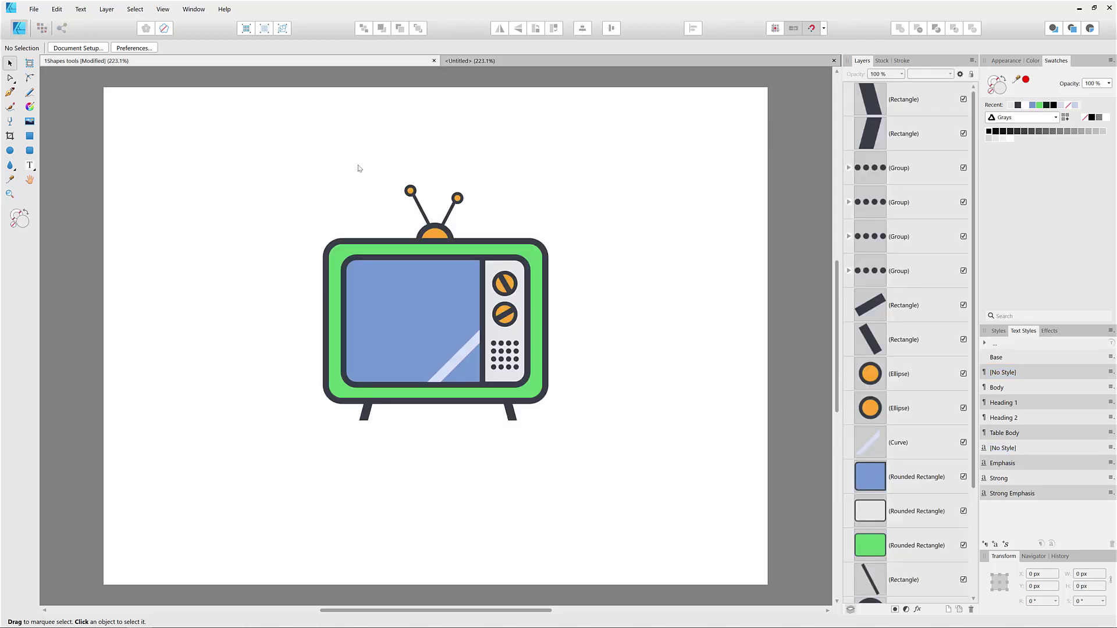
Step: Draw a small rectangle about 31 x 43 px above and left of the TV in the reference document
click(30, 136)
drag(154, 126, 166, 153)
click(10, 63)
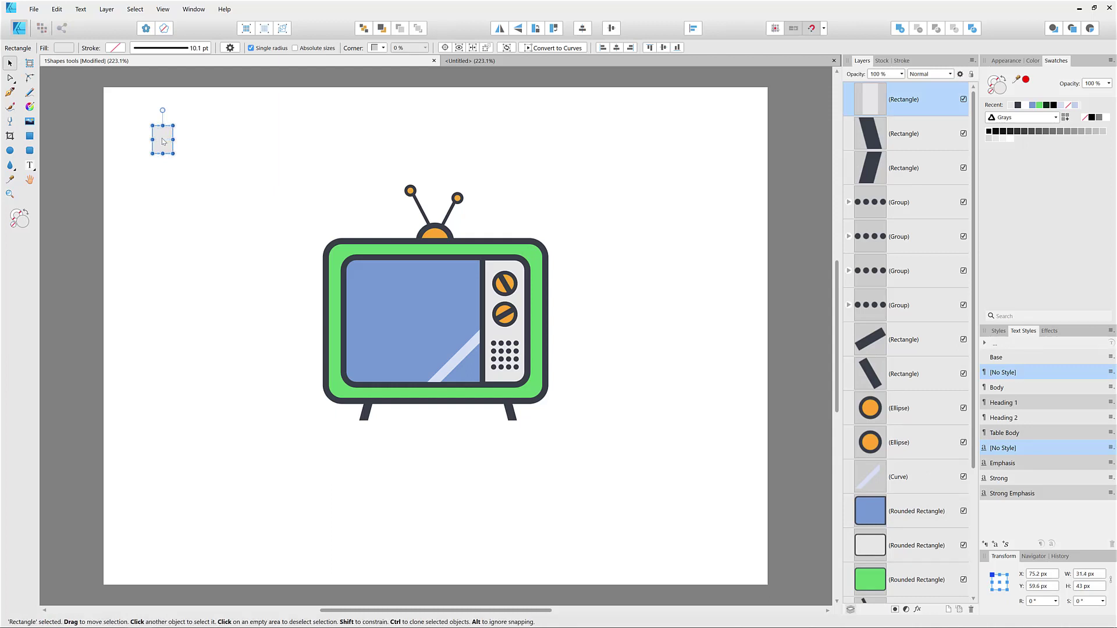
Step: Duplicate the small rectangle repeatedly to make an evenly spaced horizontal row of seven
drag(161, 140, 194, 141)
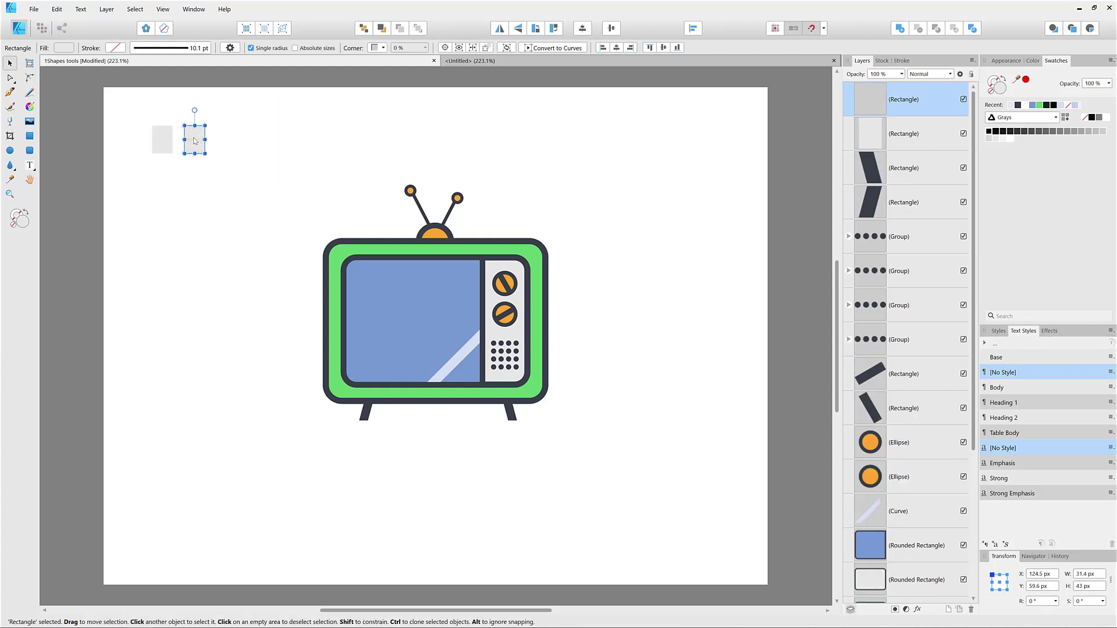
key(ctrl+j)
key(ctrl+j)
key(ctrl+j)
key(ctrl+j)
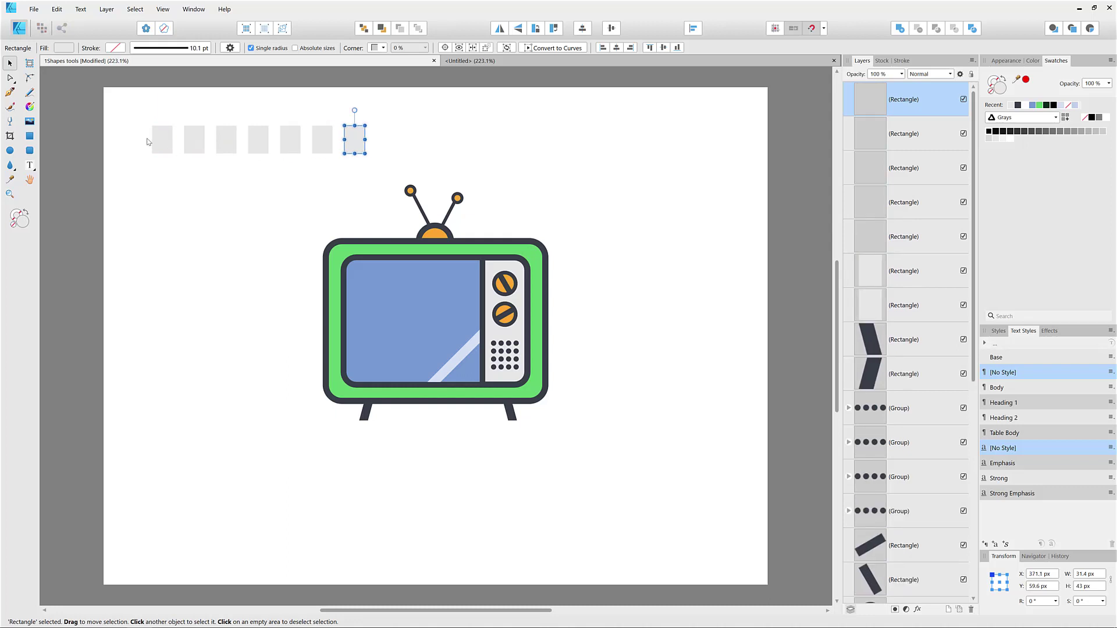
Step: Fill the first rectangle with the TV screen's blue and the second with the TV body's green using the Color Picker
click(170, 138)
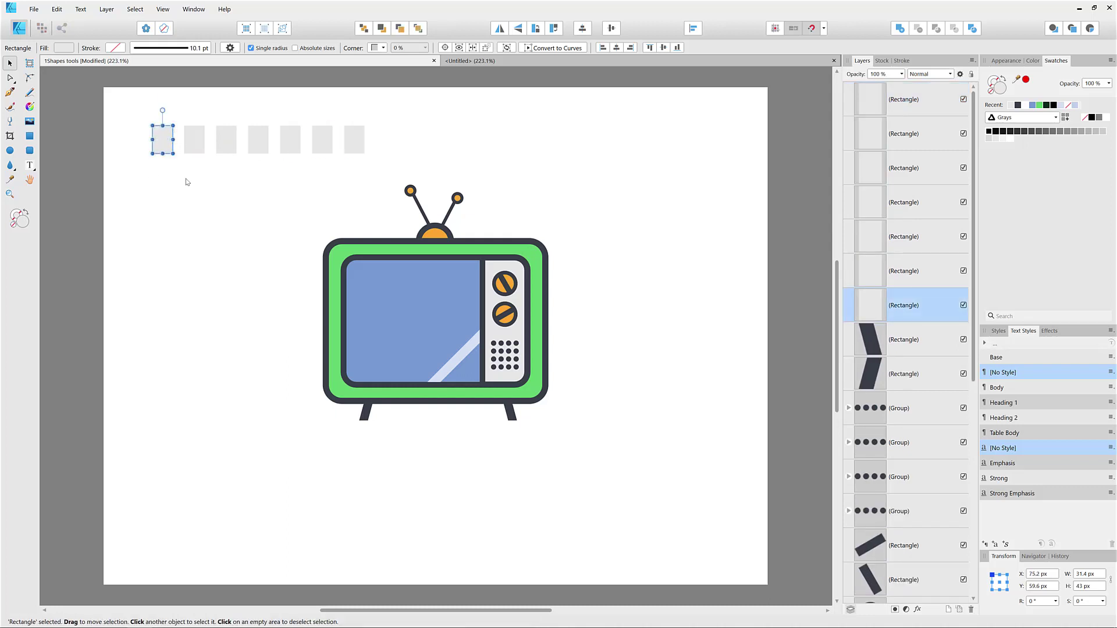
key(i)
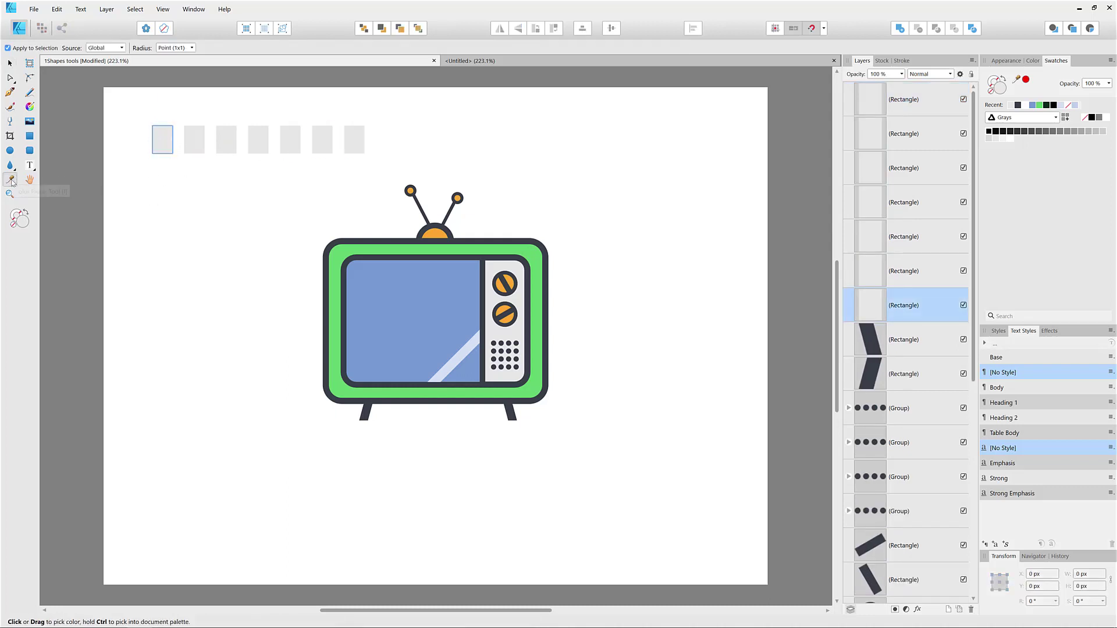
click(389, 289)
key(v)
click(195, 141)
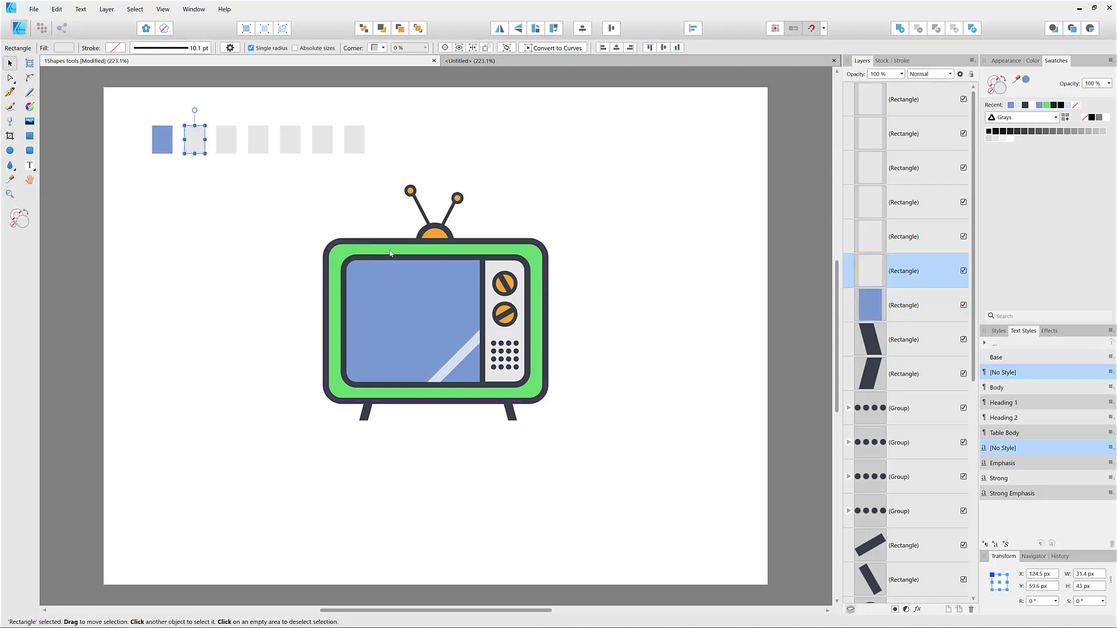
key(i)
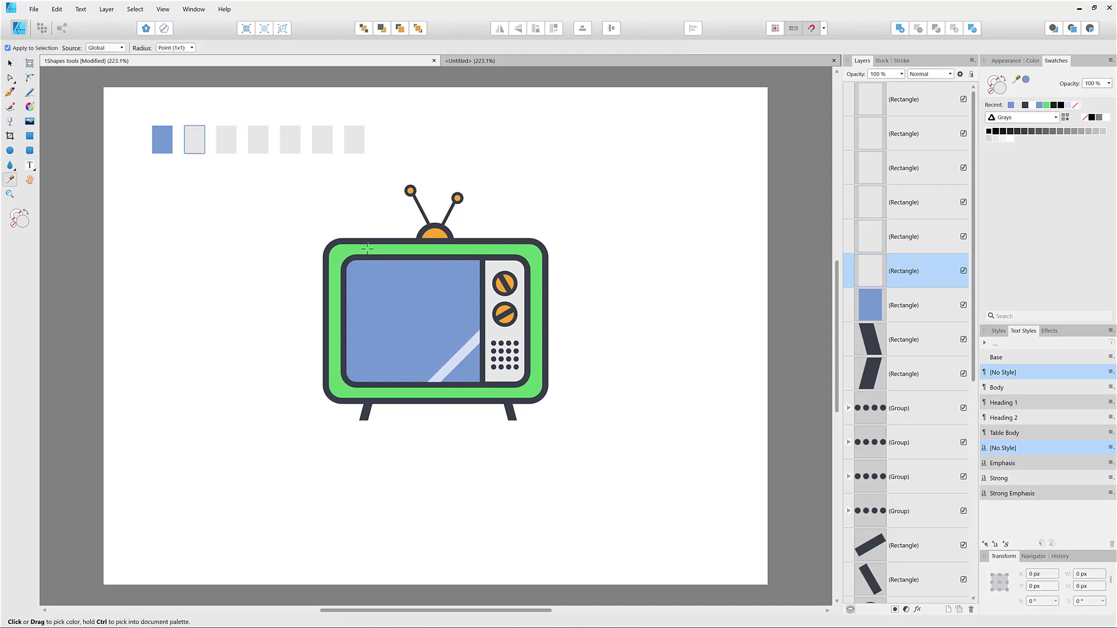
click(365, 249)
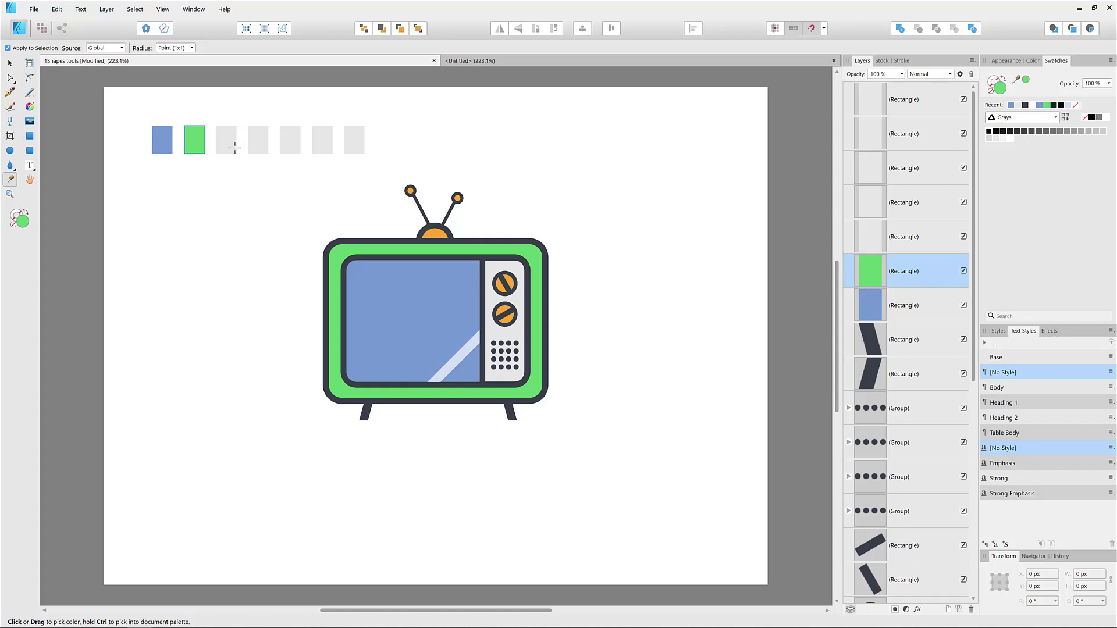
Step: Fill the third, fourth and fifth rectangles with the TV's sampled orange, dark outline colour and light grey
key(v)
click(230, 145)
key(i)
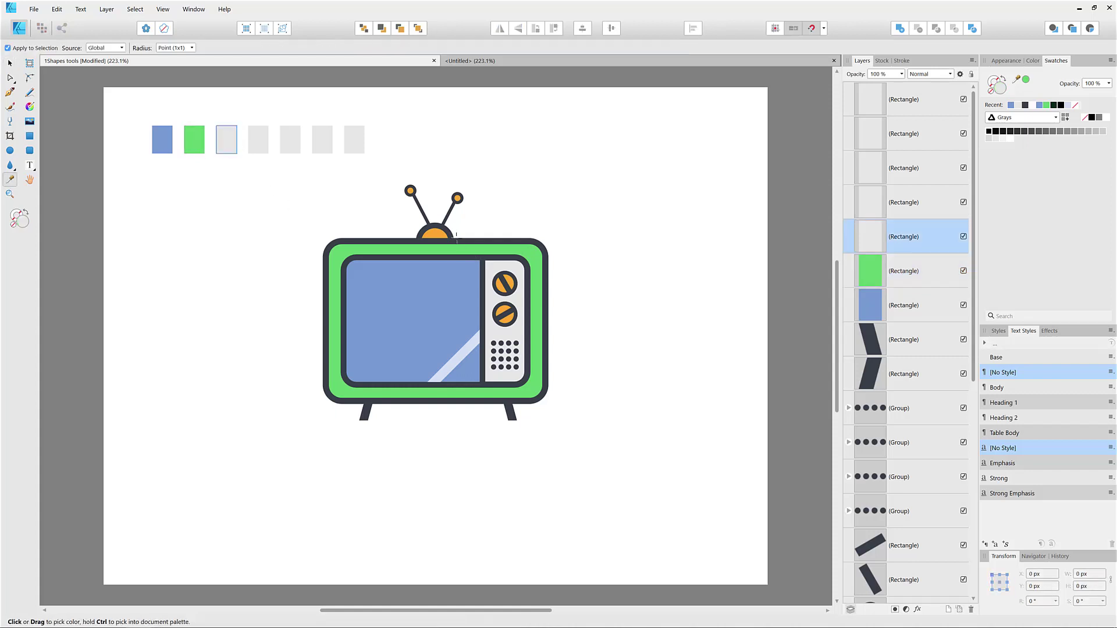
click(433, 234)
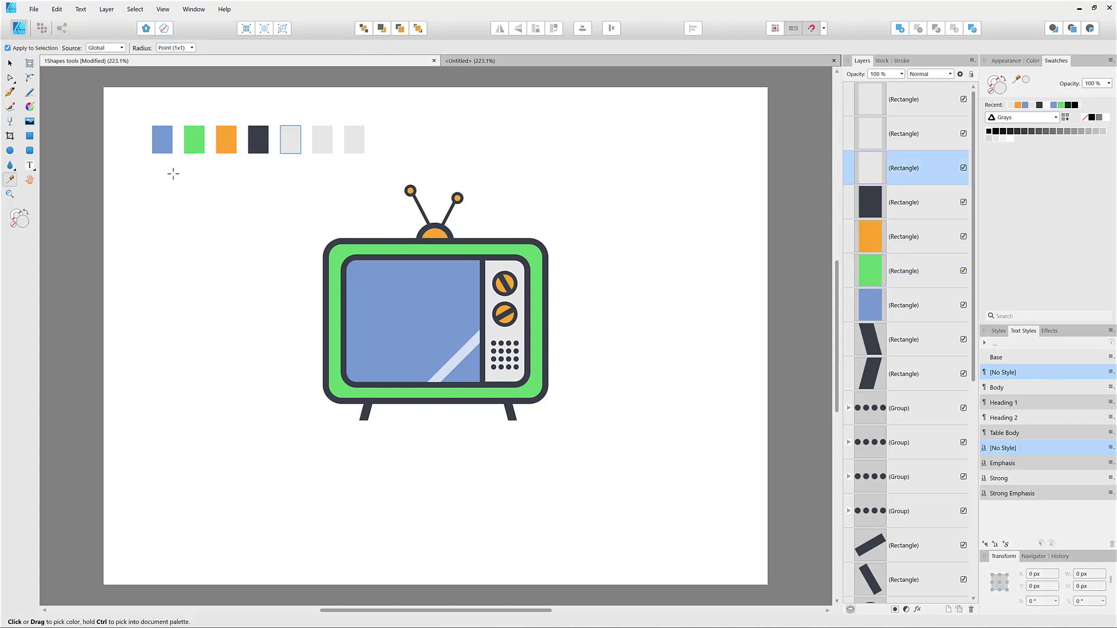
Step: Copy the five colour swatches into the untitled document and place them as a smaller row in the page's upper-left corner
click(10, 62)
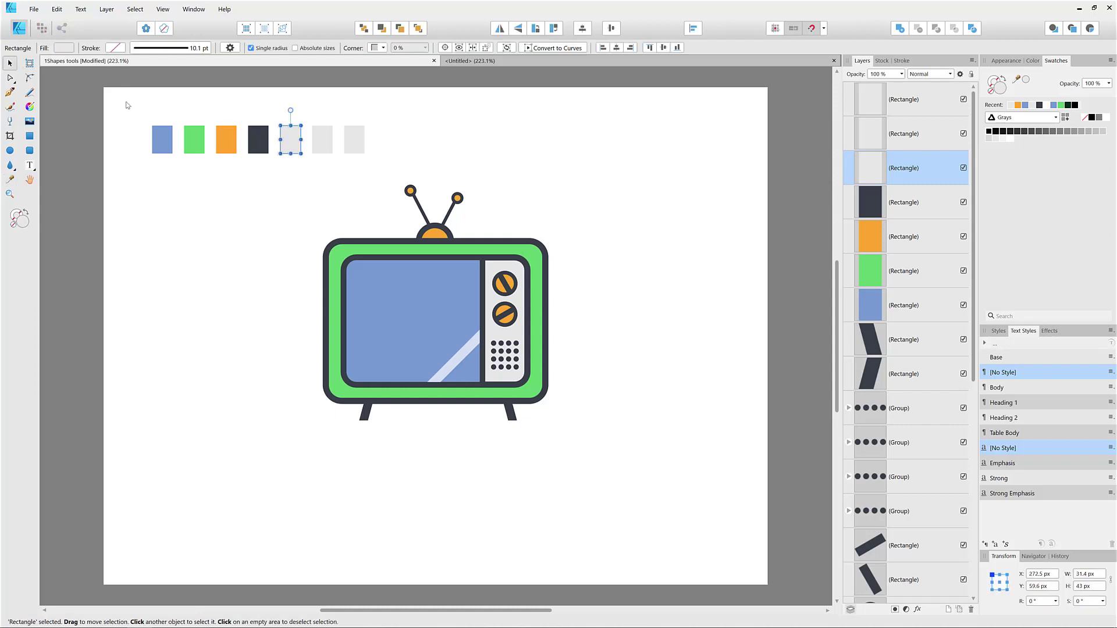
drag(126, 101, 304, 174)
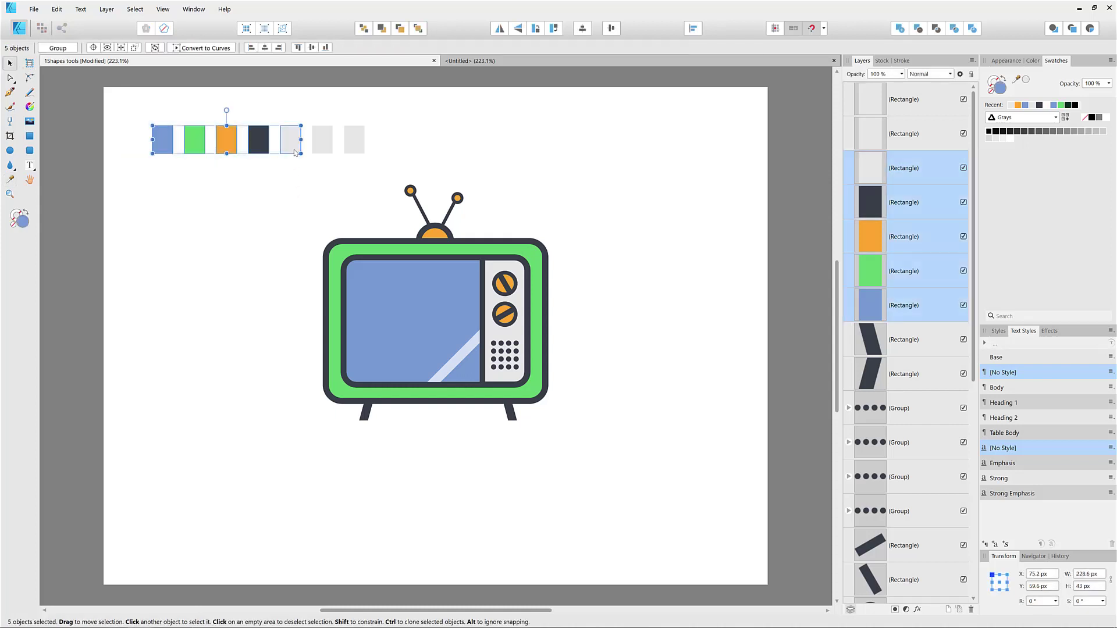
key(ctrl+c)
click(454, 60)
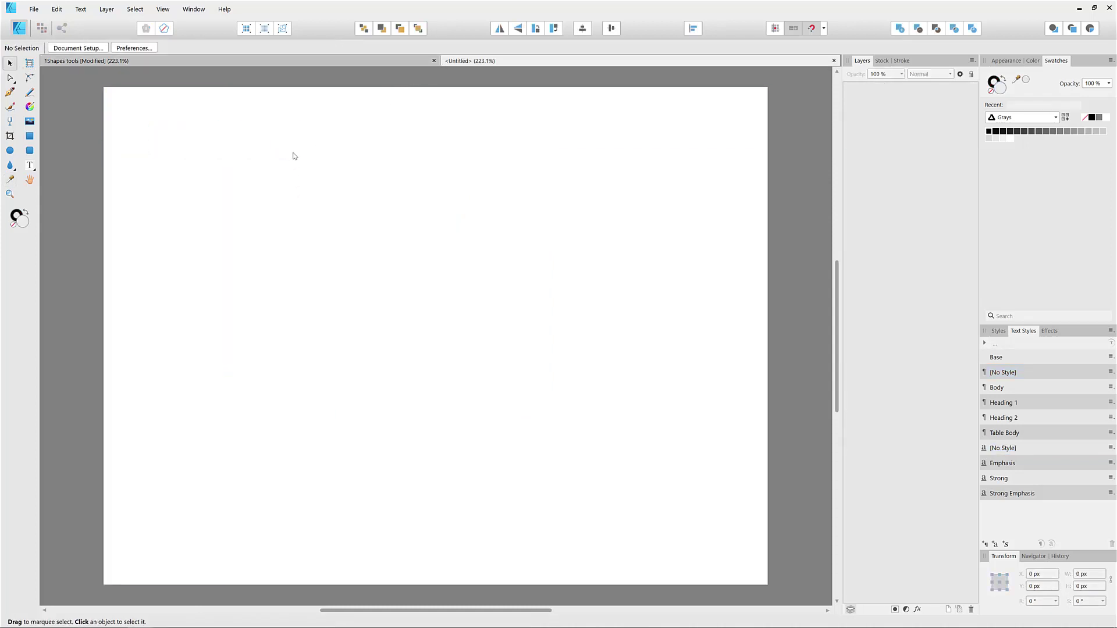
key(ctrl+v)
drag(300, 153, 212, 114)
click(318, 191)
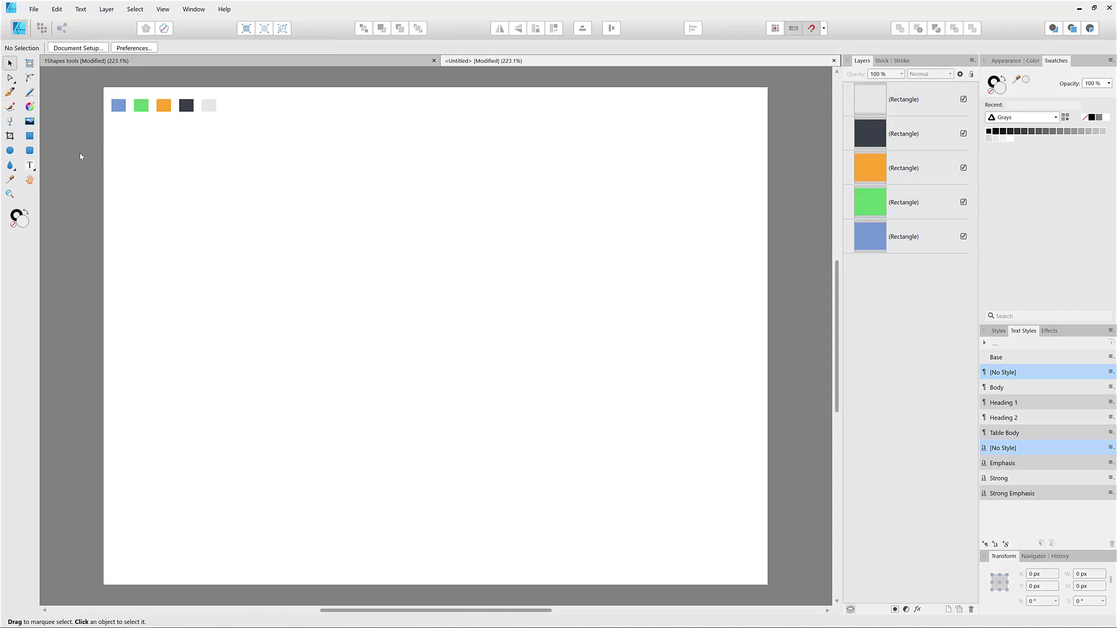
Step: Draw a rounded rectangle about 501 x 350 px in the middle of the page for the TV body
click(30, 151)
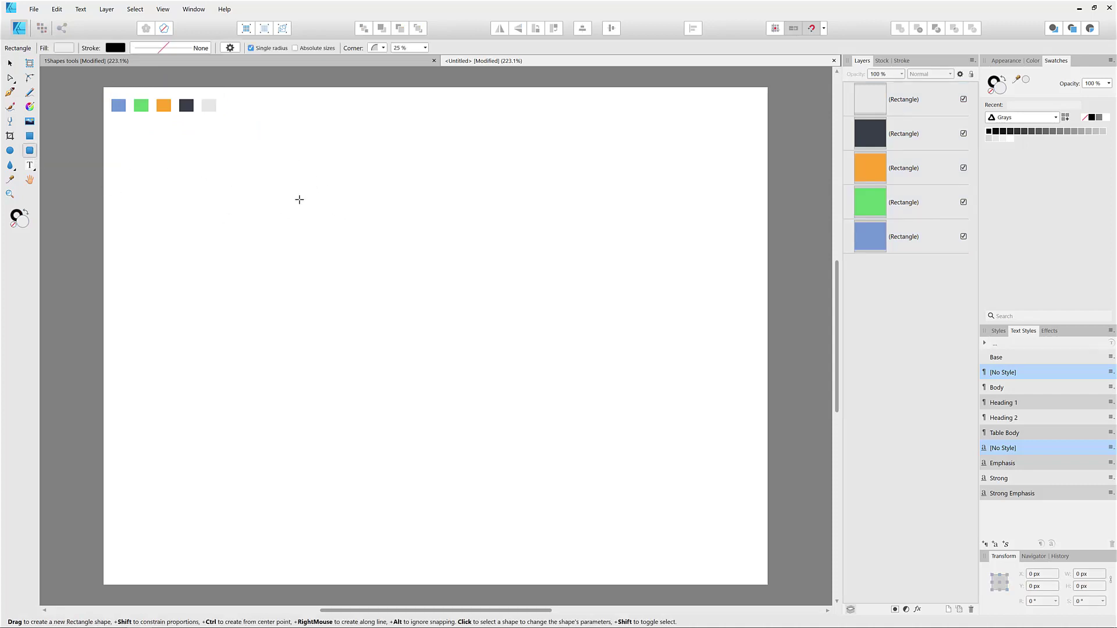
drag(263, 185, 271, 201)
drag(298, 239, 560, 411)
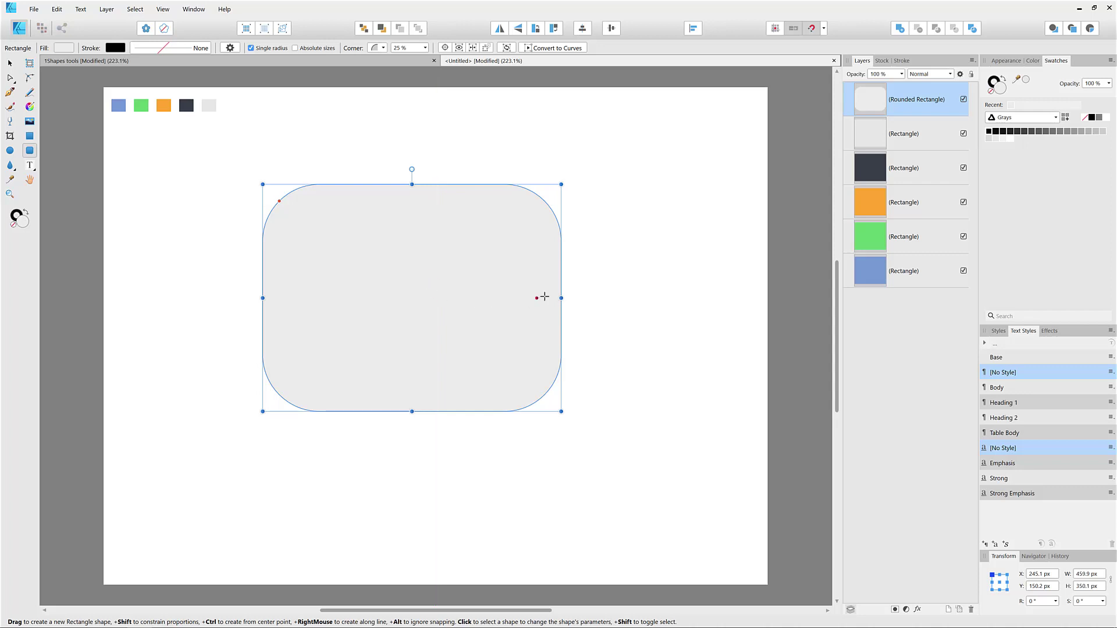
drag(562, 299, 596, 302)
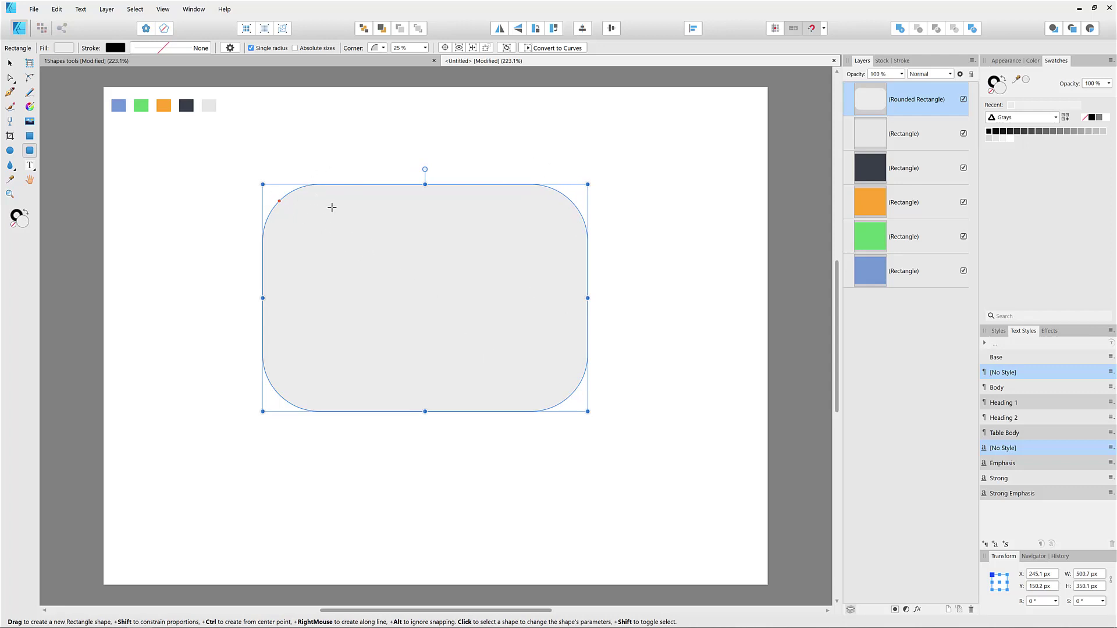
Step: Reduce the rounded rectangle's corner radius to 17 %
click(425, 49)
drag(427, 59, 424, 65)
mouse_move(276, 201)
mouse_down()
mouse_move(308, 226)
mouse_move(262, 193)
mouse_move(273, 196)
mouse_up()
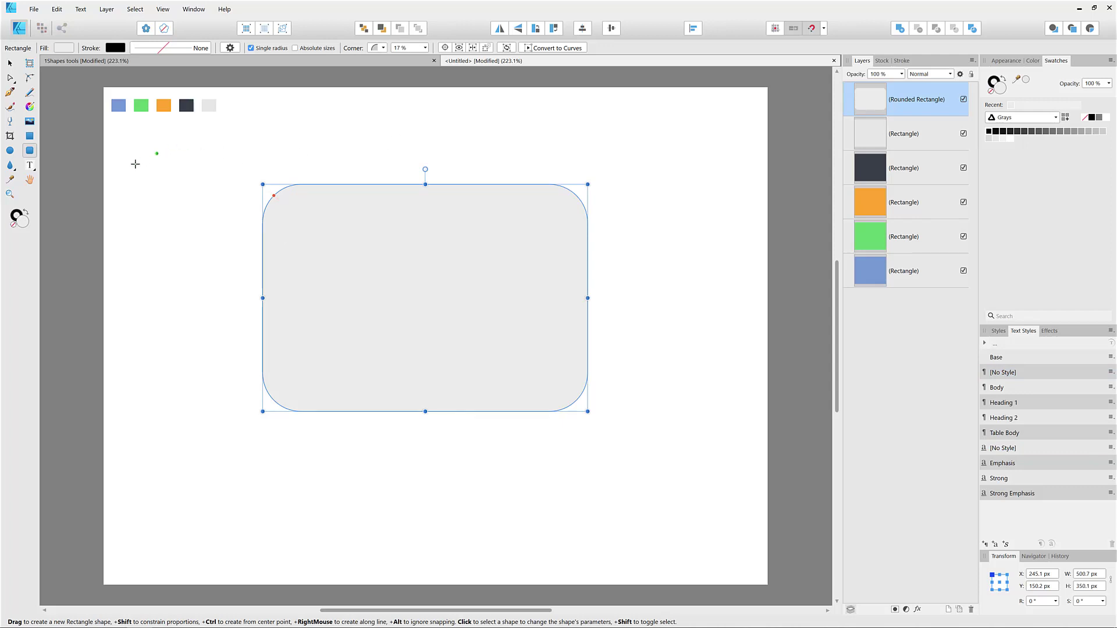
Step: Fill the rounded rectangle with the green swatch and colour its stroke with the dark swatch
key(i)
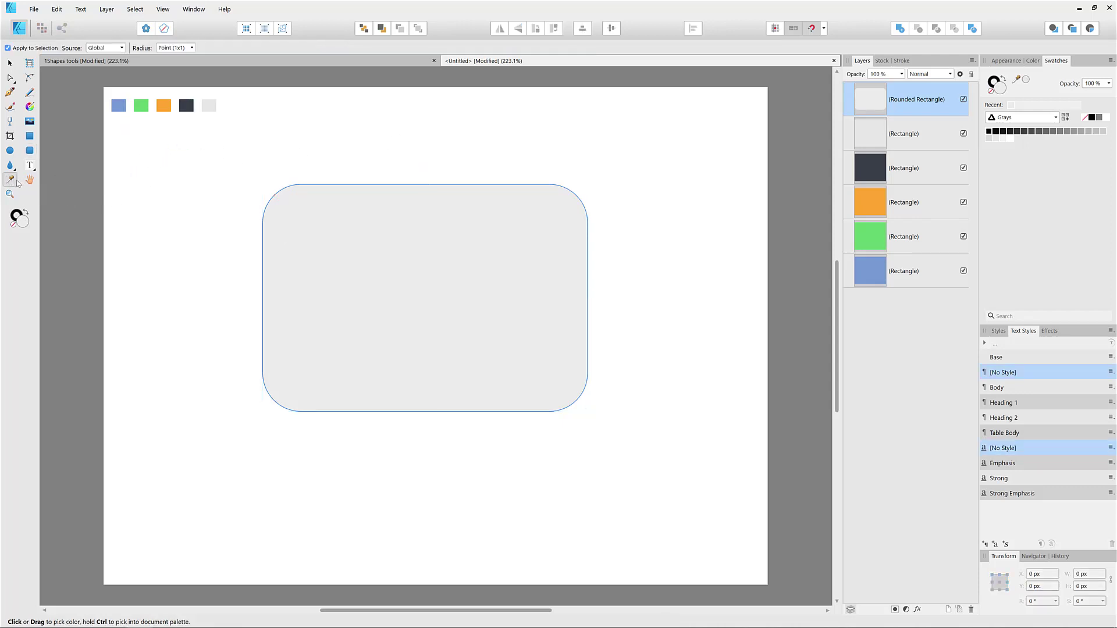
click(139, 108)
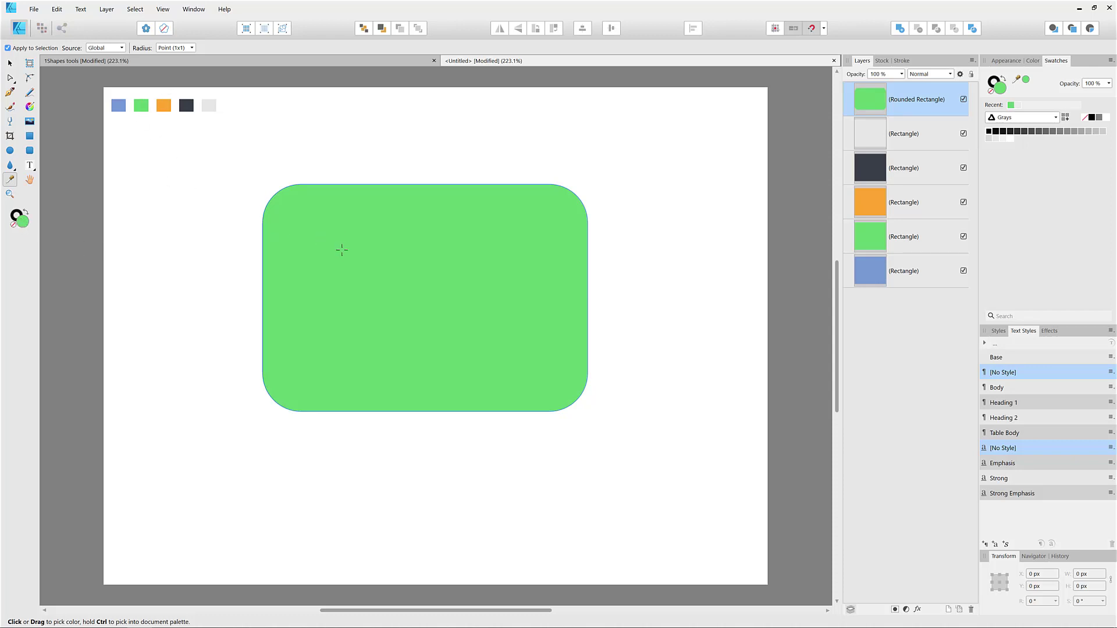
key(x)
key(v)
key(i)
click(186, 106)
key(v)
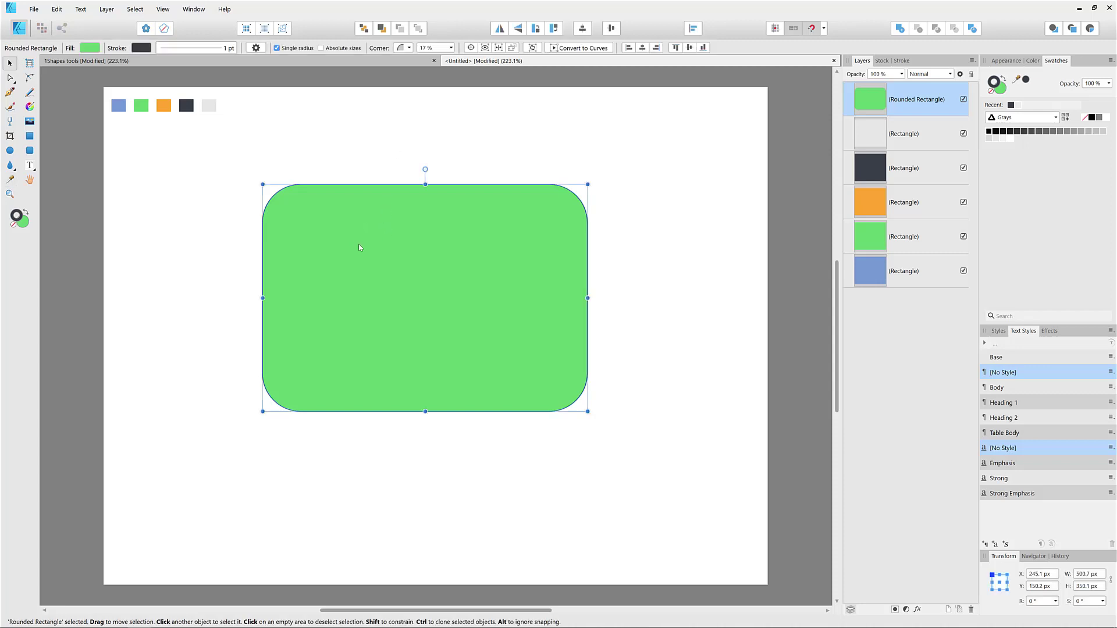
Step: Set the green rounded rectangle's stroke width to 16 pt and deselect it
click(909, 64)
drag(886, 92, 904, 93)
click(965, 95)
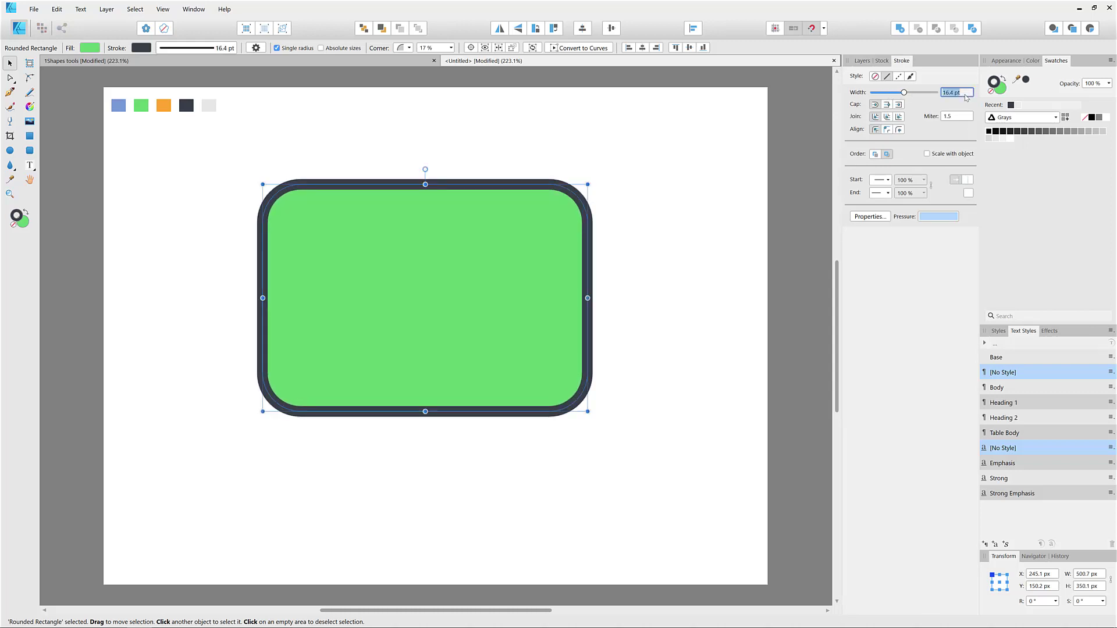
text(16)
key(Return)
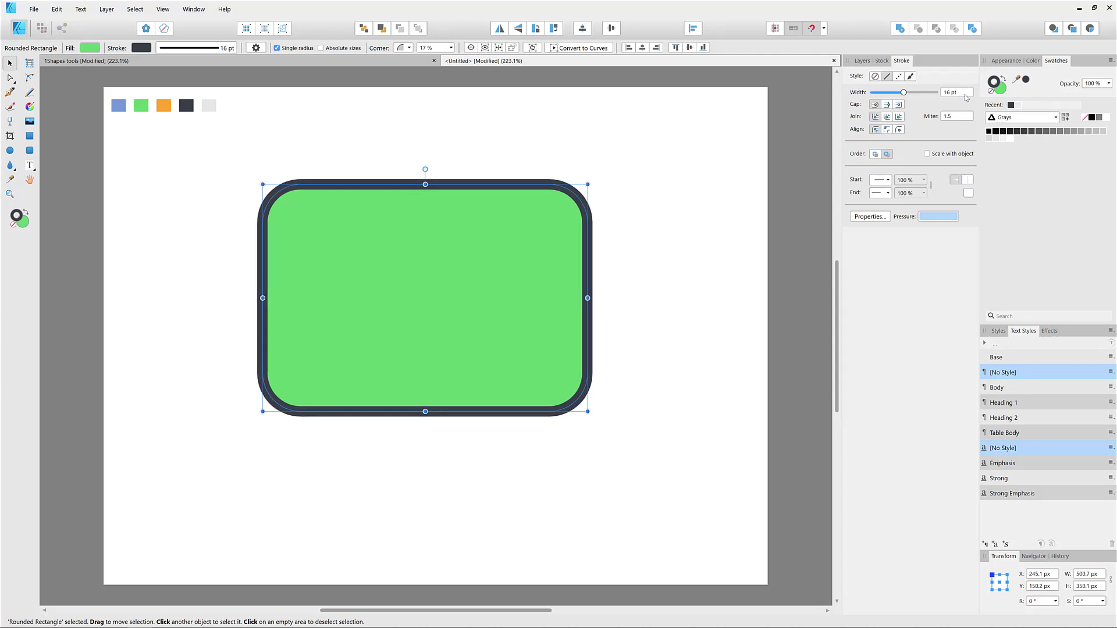
click(658, 184)
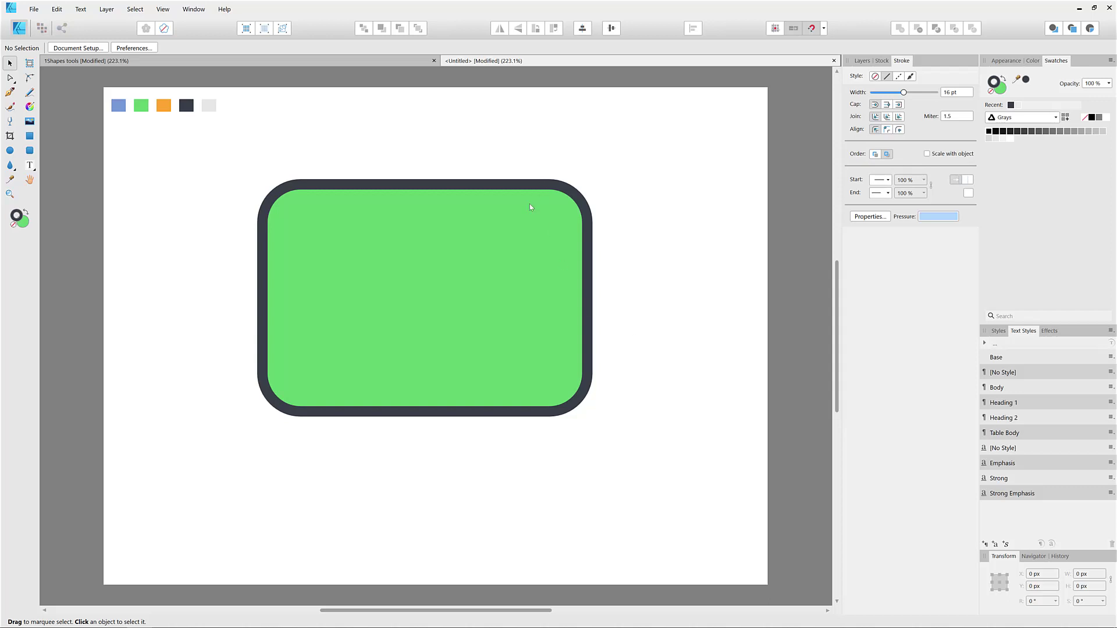
Step: Try placing an overlapping duplicate of the green rounded rectangle to its right, and undo the duplication
click(478, 274)
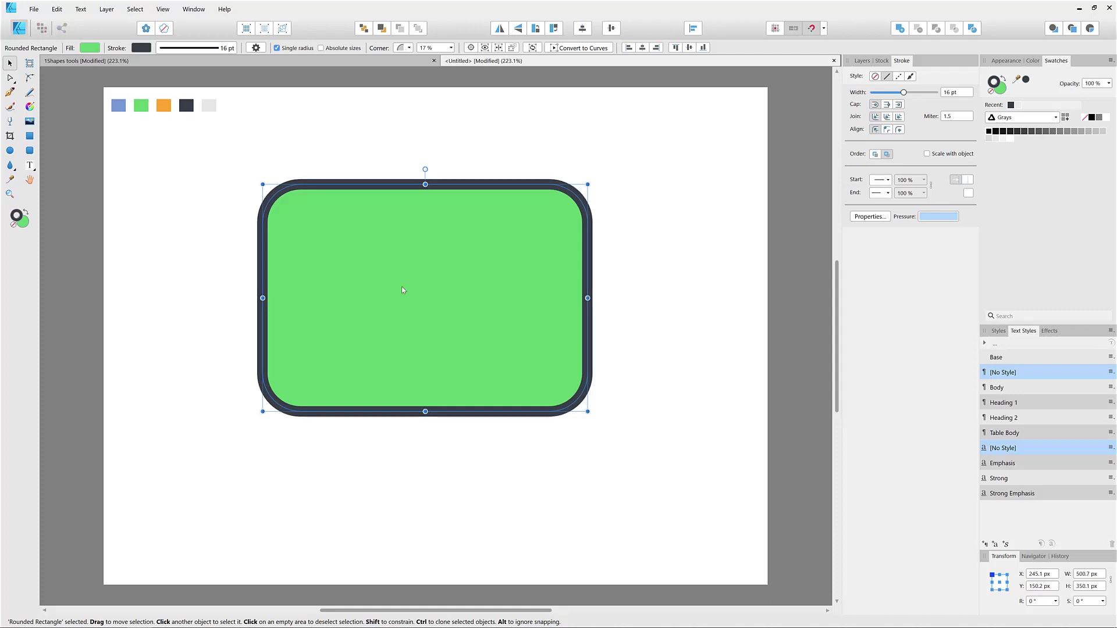
drag(410, 288, 597, 306)
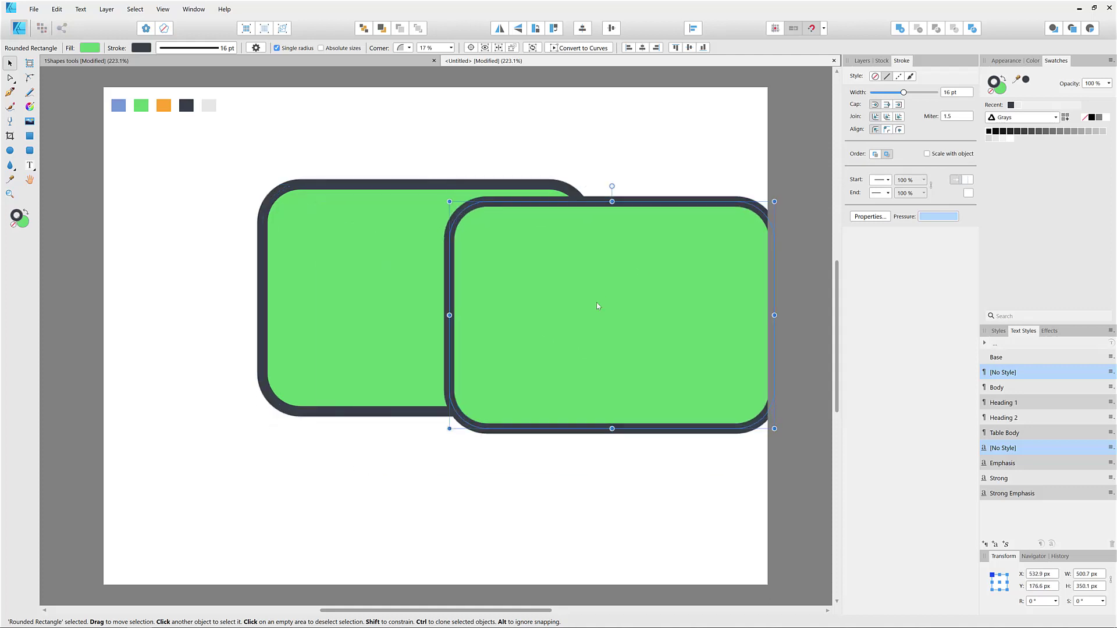
key(ctrl+z)
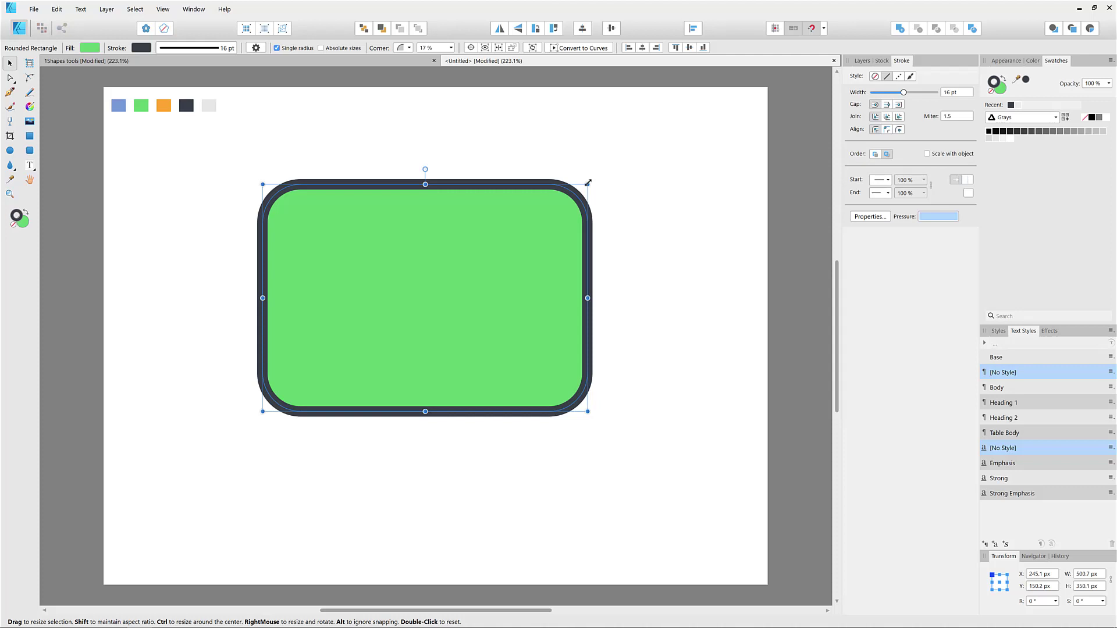
Step: Place a smaller, centred duplicate of the green rounded rectangle inside the original, about 431 x 284 px
drag(586, 186, 578, 194)
drag(569, 200, 565, 204)
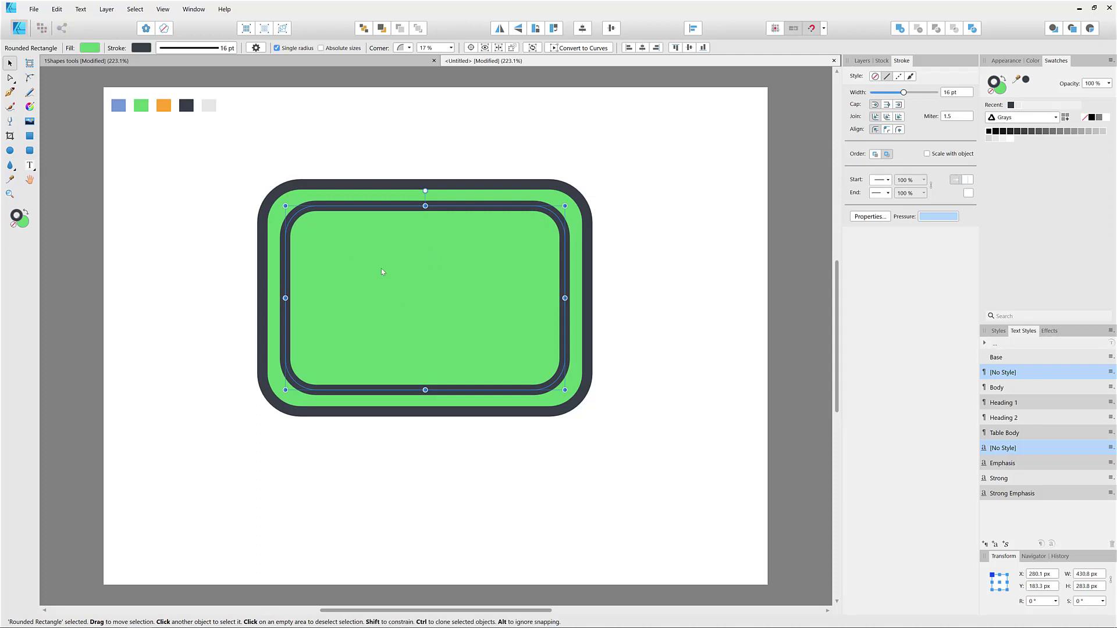
Step: Set the corner radius of both green rounded rectangles to 10 % and deselect them
drag(220, 152, 660, 507)
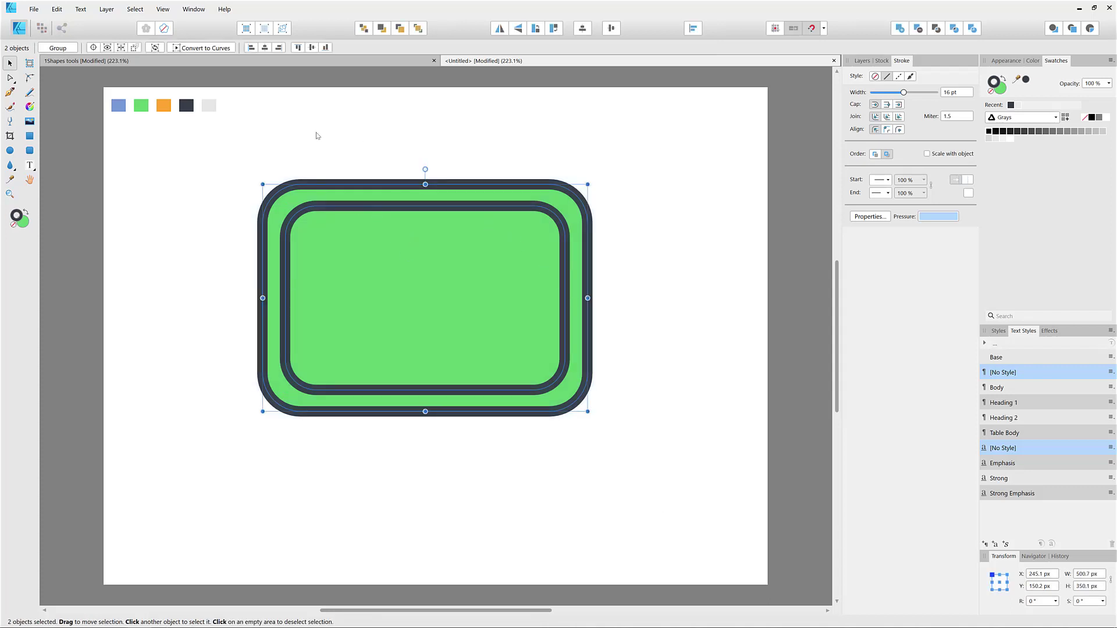
click(30, 151)
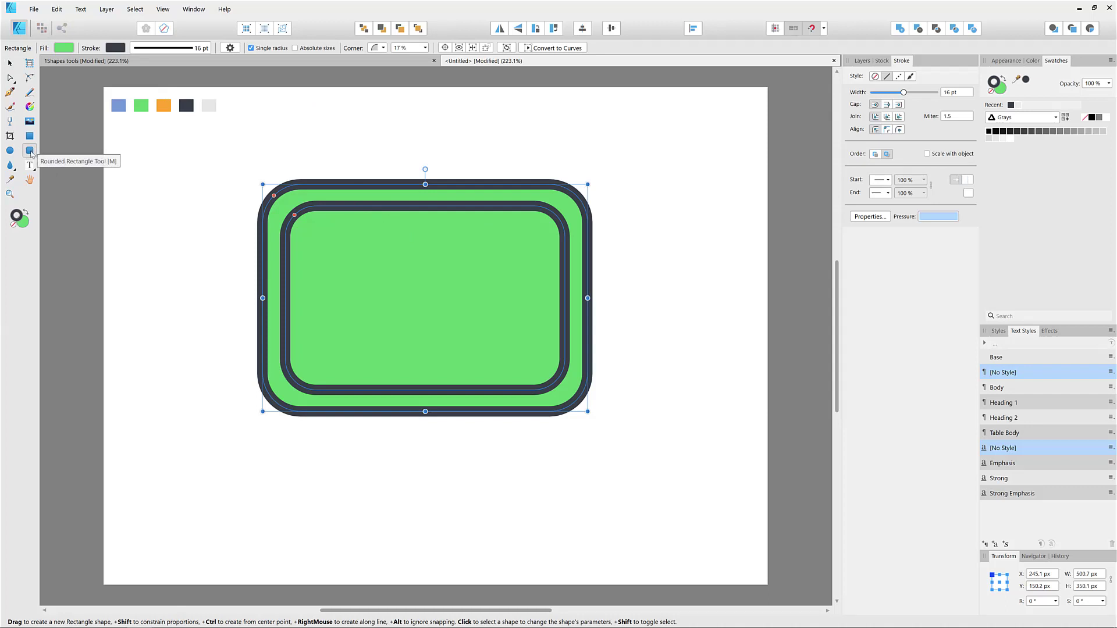
click(425, 47)
drag(427, 58, 418, 58)
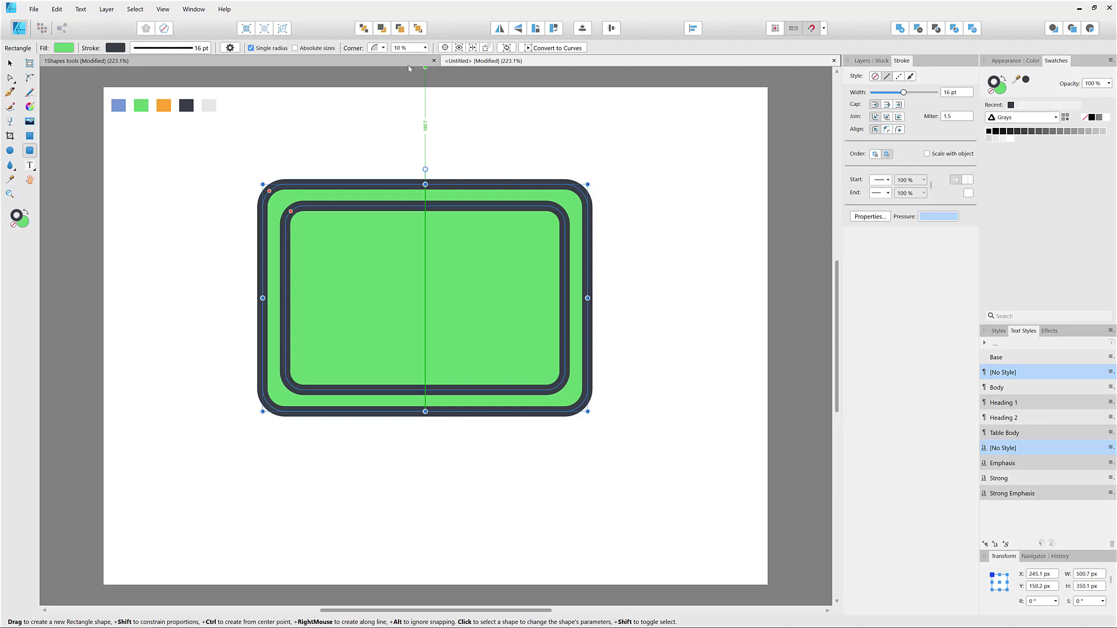
click(10, 63)
click(407, 142)
Step: Fill the inner rounded rectangle with the light grey swatch's colour
click(358, 277)
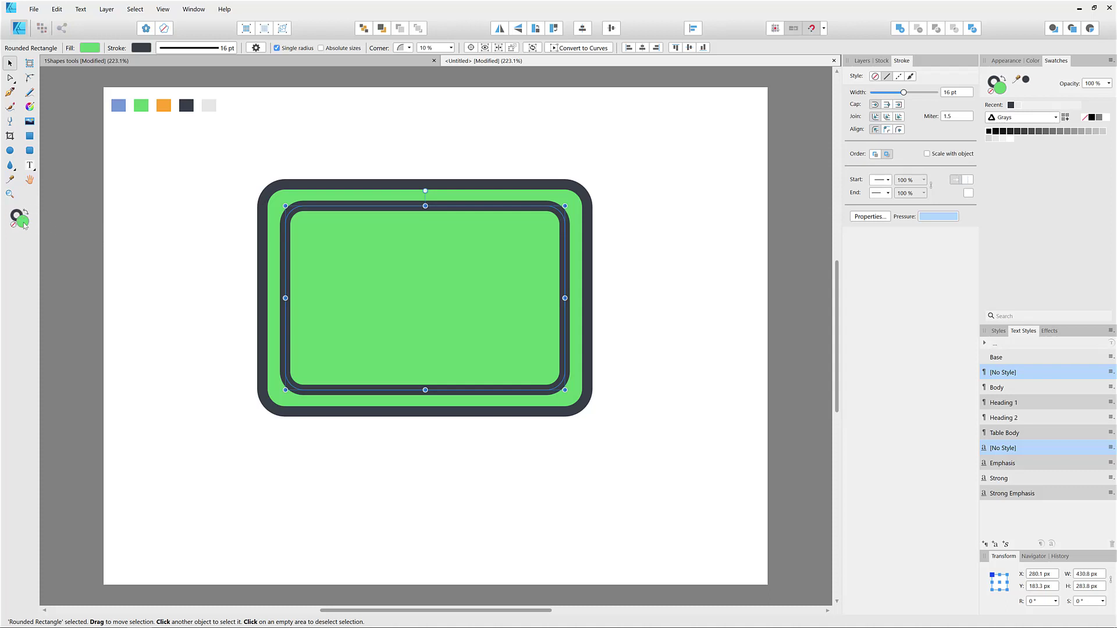
key(i)
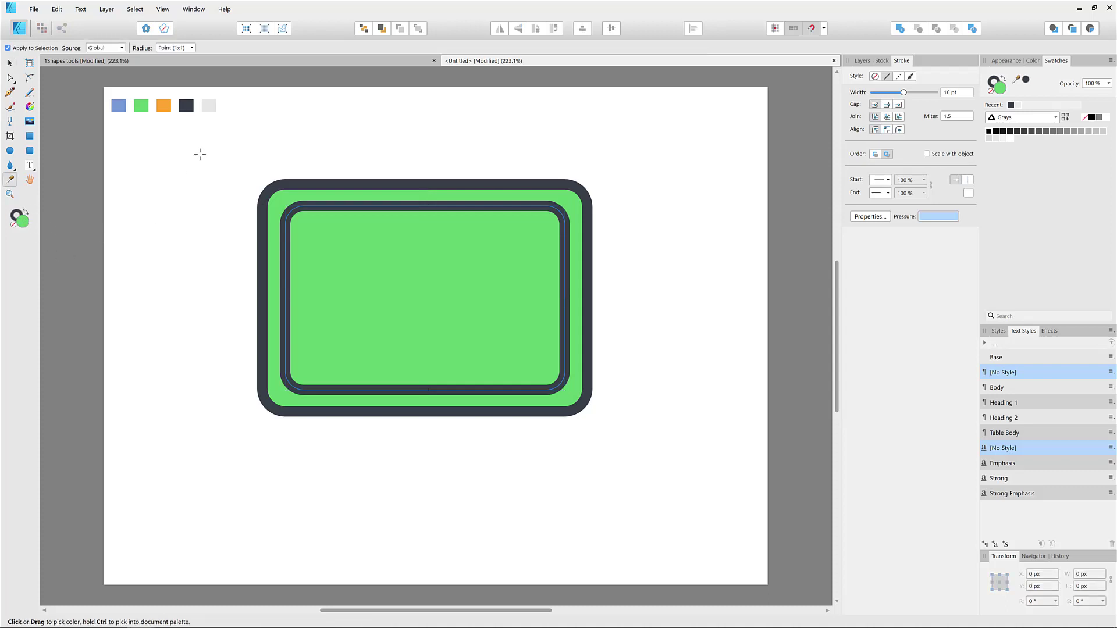
click(210, 104)
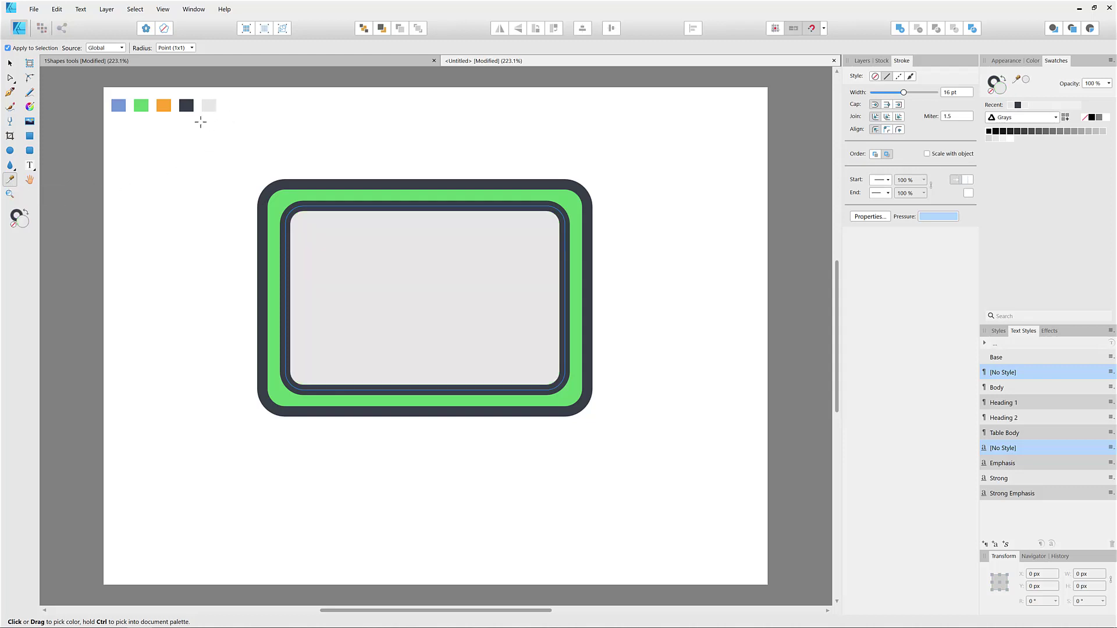
click(10, 63)
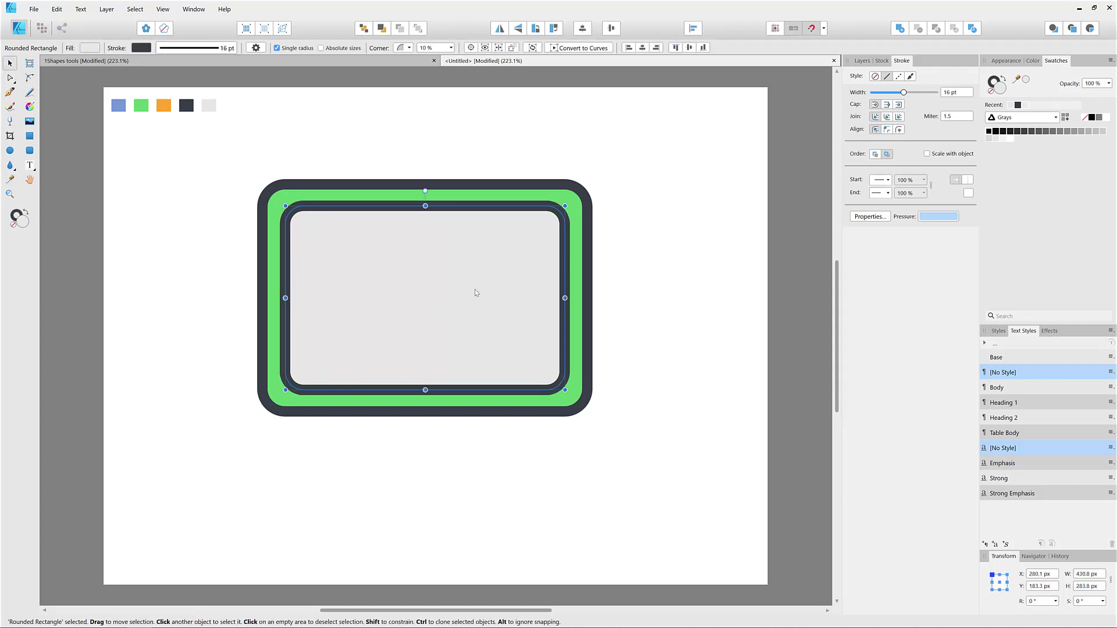
Step: Duplicate the light grey rounded rectangle by pulling in its right side, making the copy about 326 px wide
drag(410, 266, 421, 286)
key(ctrl+z)
drag(559, 298, 497, 298)
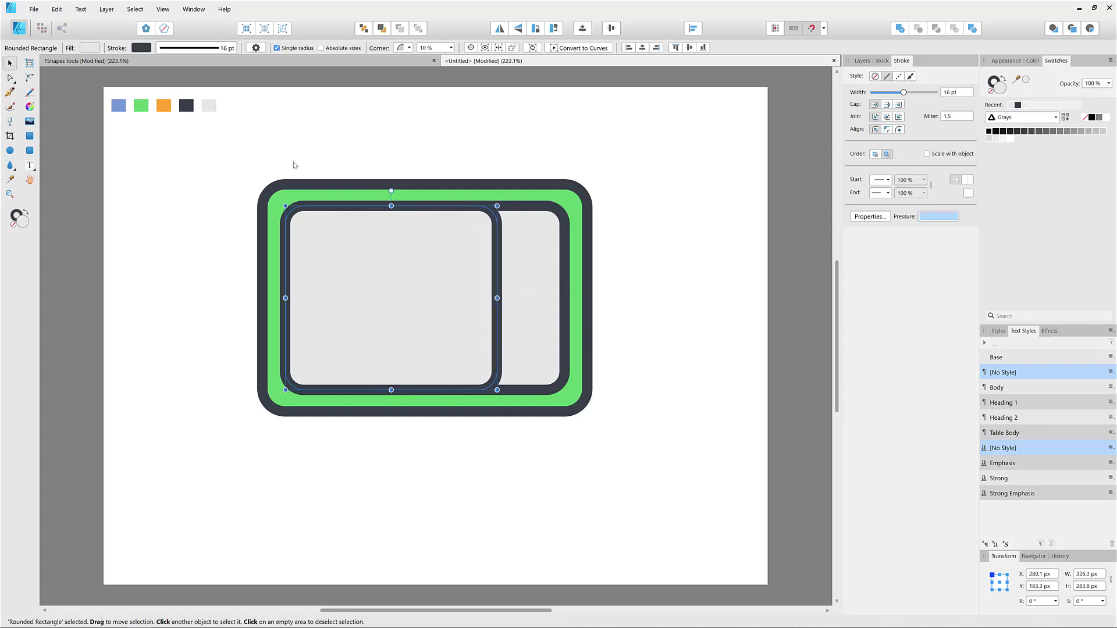
Step: Fill the narrower rounded rectangle with the blue swatch's colour
key(i)
click(118, 105)
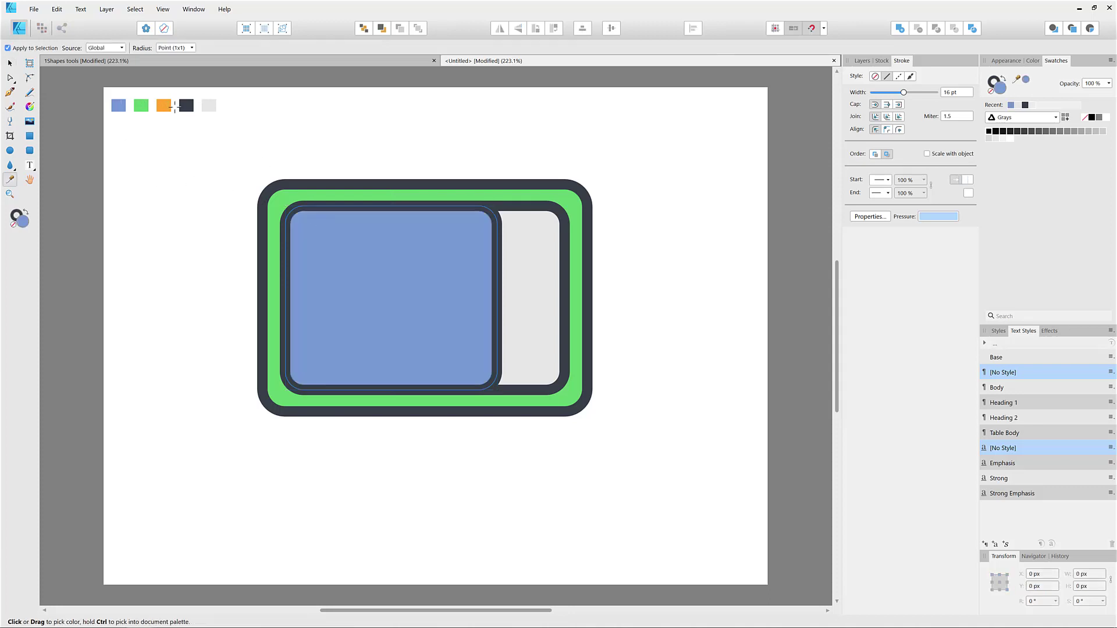
click(15, 67)
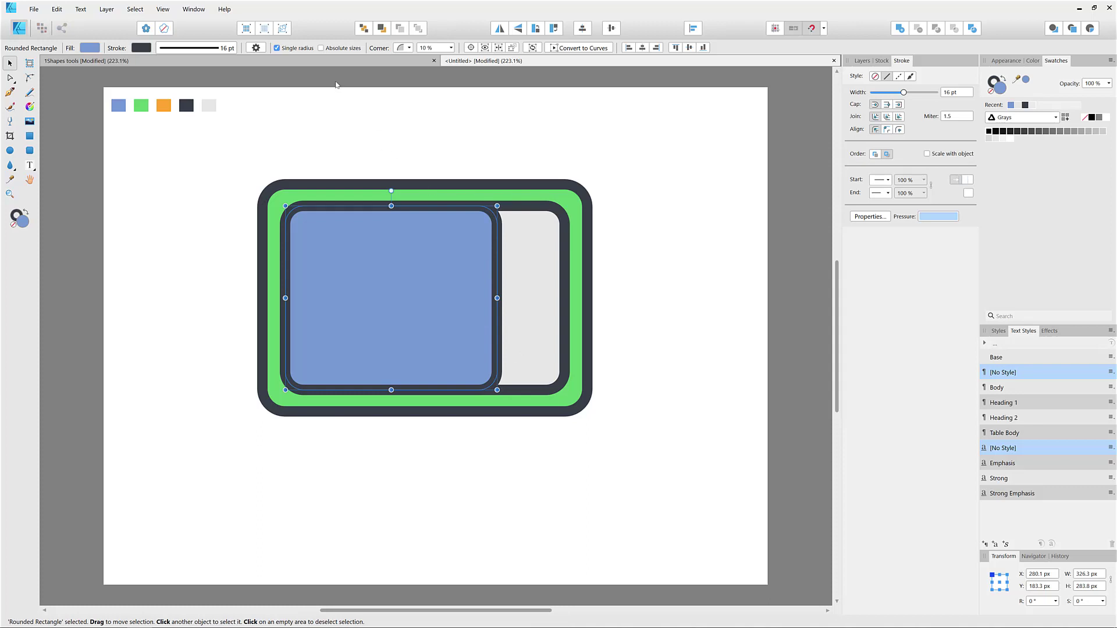
Step: Give the blue rounded rectangle individual corner radii, set its top-right and bottom-right corners to 0 %, and deselect it
click(276, 49)
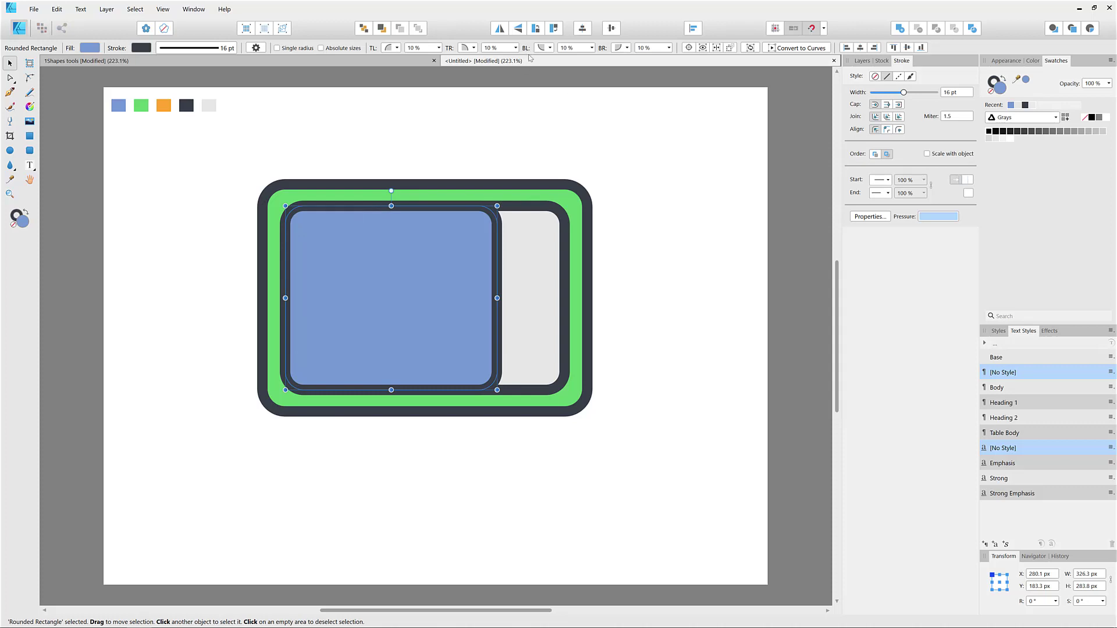
click(659, 48)
text(0)
key(Return)
click(497, 48)
key(Return)
click(500, 49)
text(0)
key(Return)
click(686, 232)
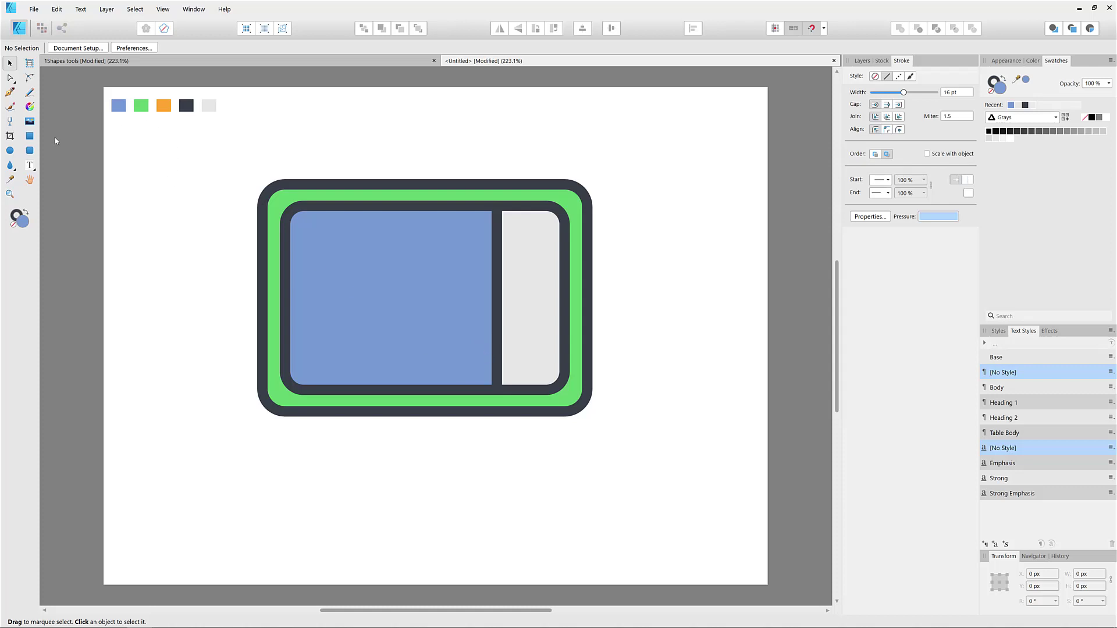
Step: Draw an upright rectangle about 43 x 110 px and move it onto the blue screen
click(33, 137)
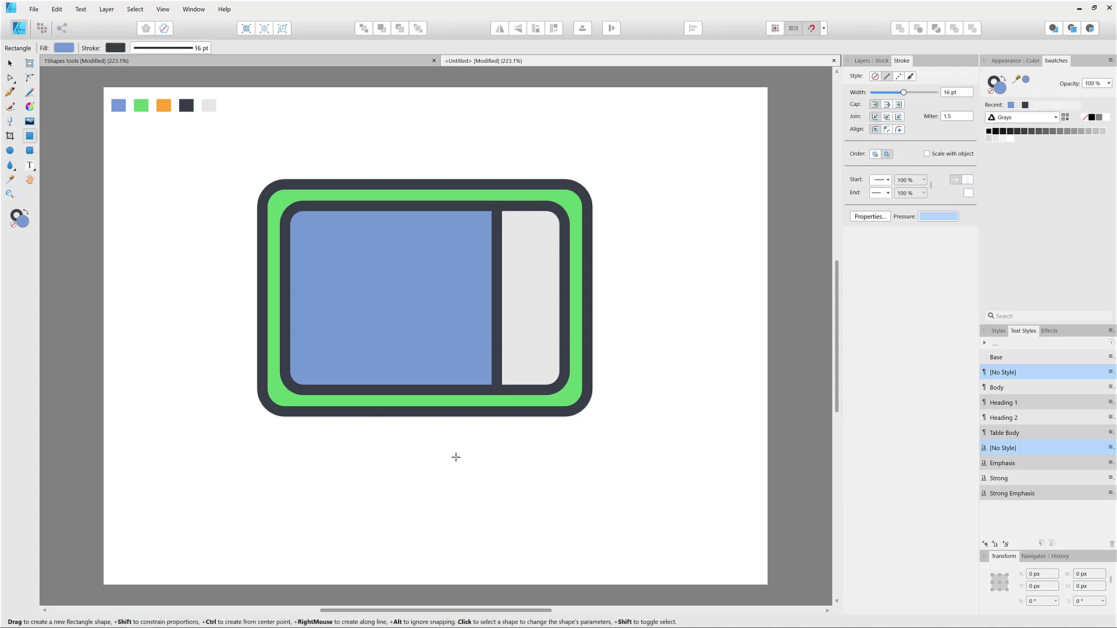
drag(458, 463, 485, 389)
click(11, 64)
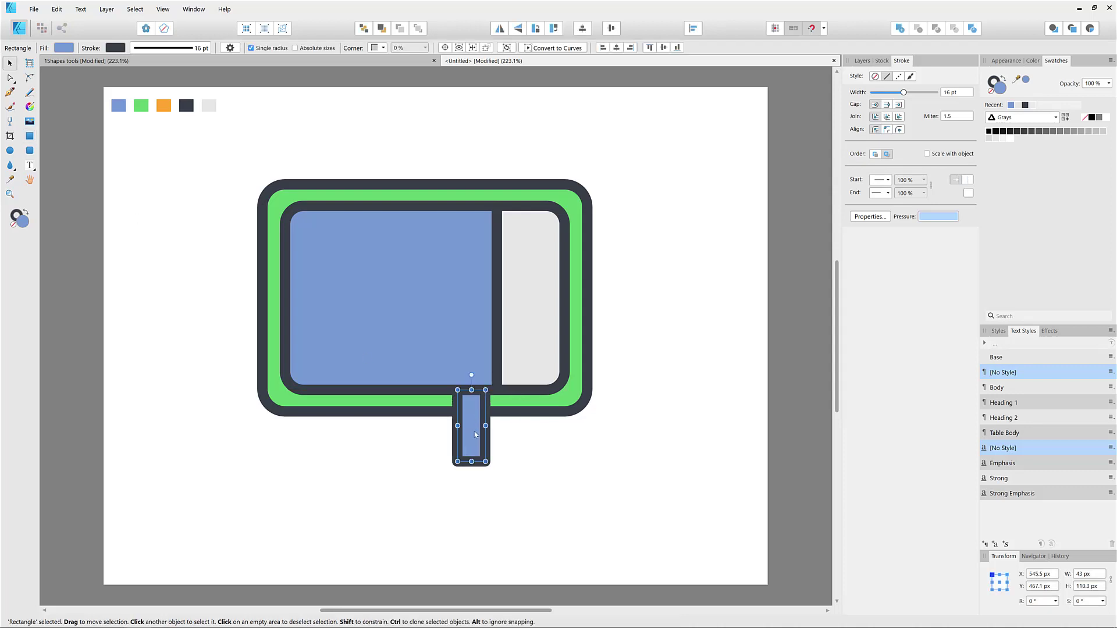
drag(472, 428, 405, 309)
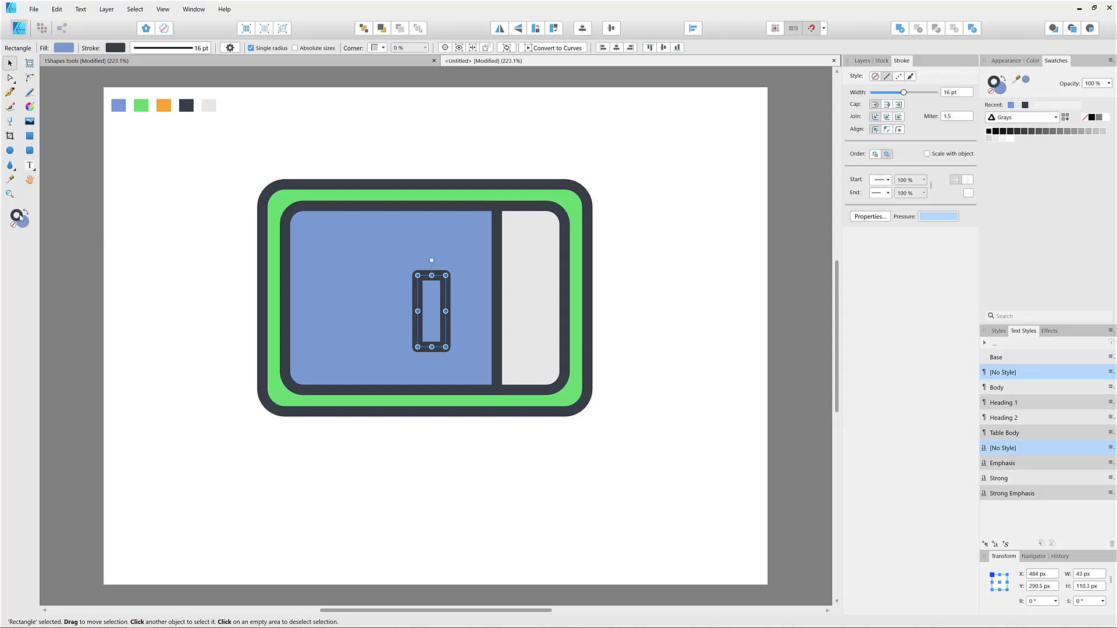
Step: Remove the small upright rectangle's stroke and fill it with the light grey swatch's colour
key(slash)
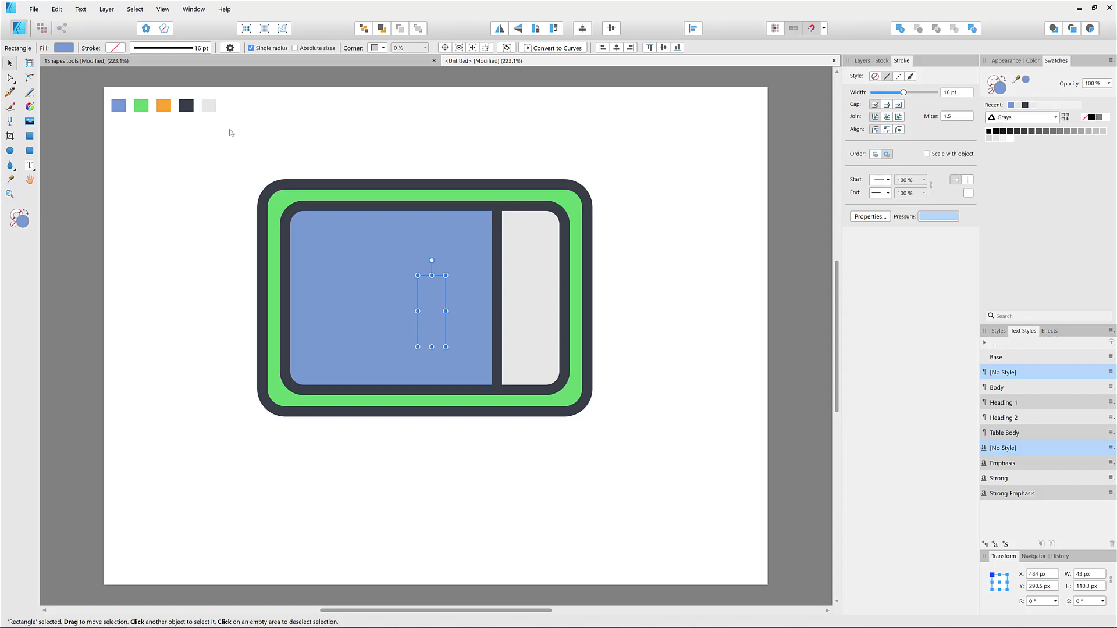
key(i)
click(209, 105)
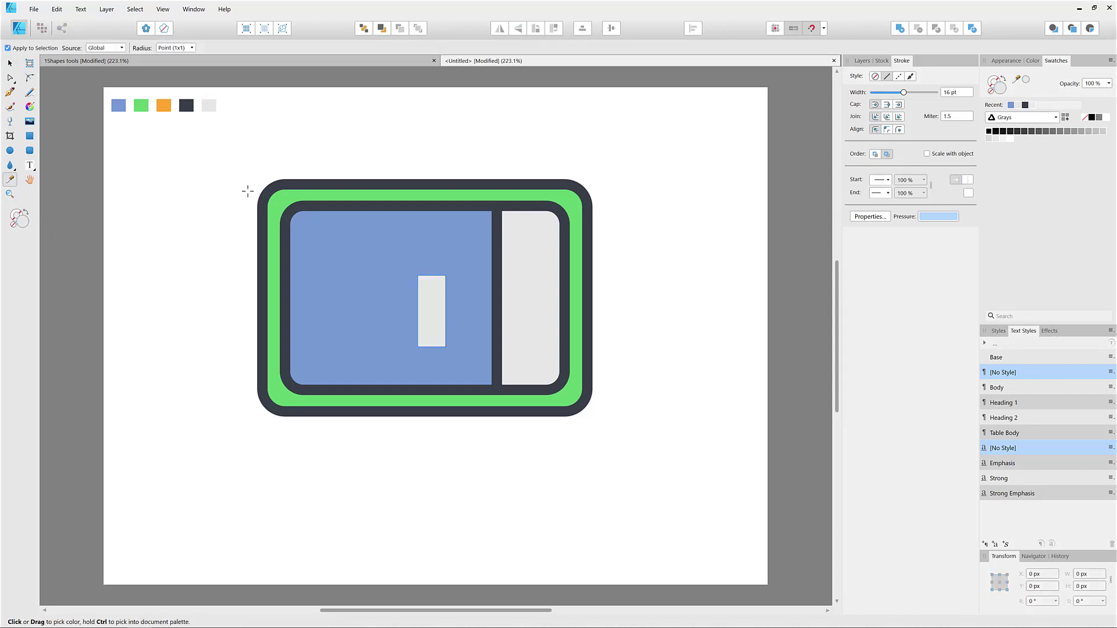
click(10, 62)
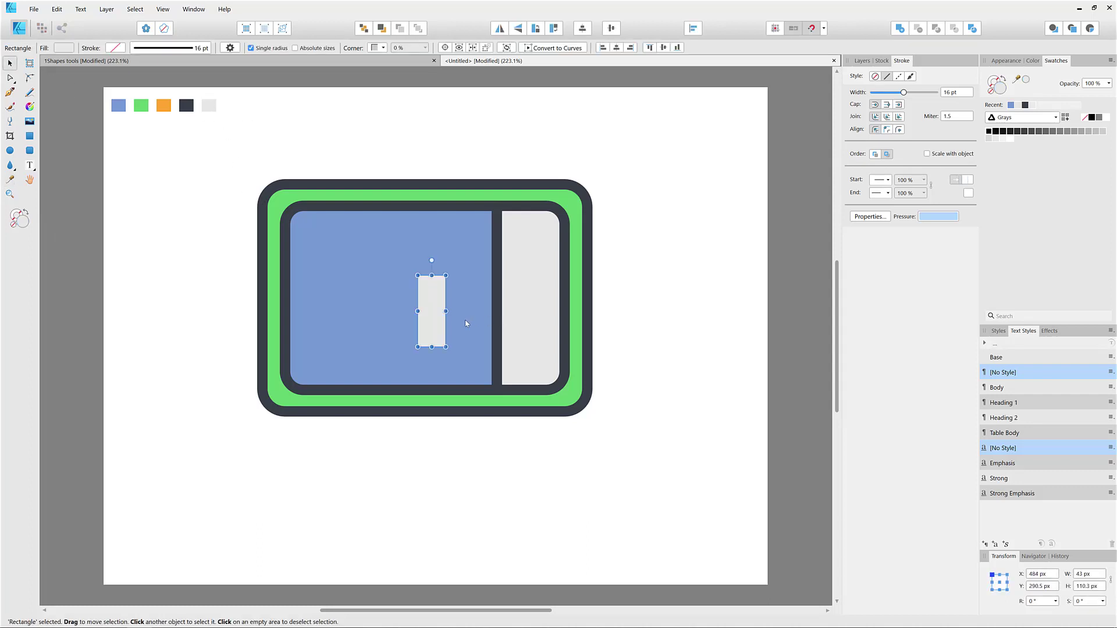
Step: Narrow the light grey rectangle to 30 px and position it on the blue screen's lower edge
drag(422, 327, 777, 267)
drag(516, 337, 485, 271)
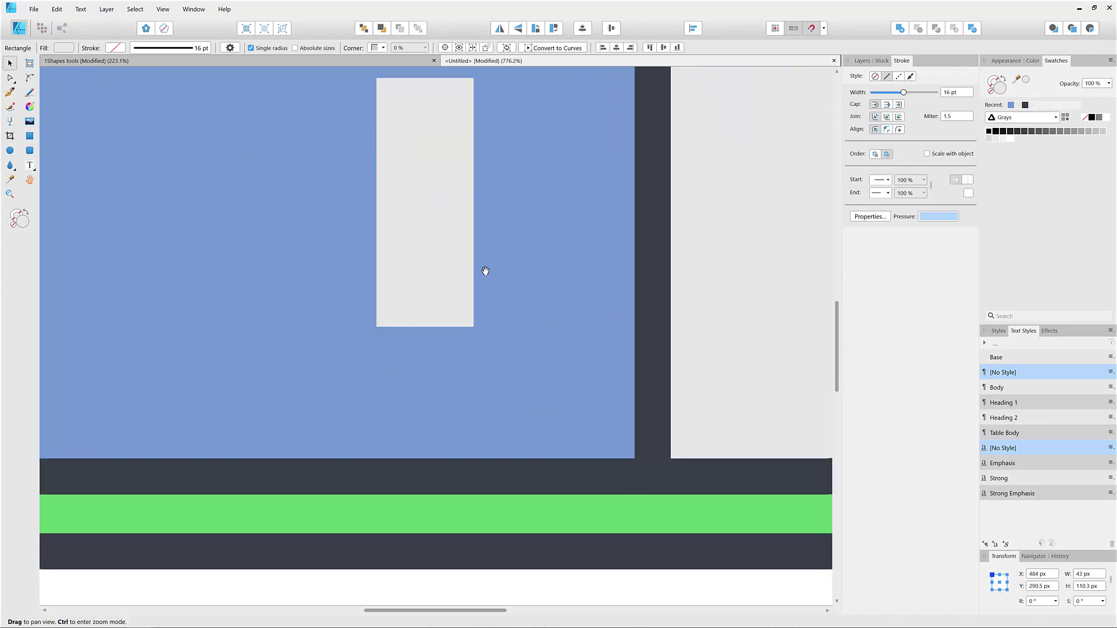
drag(383, 225, 461, 337)
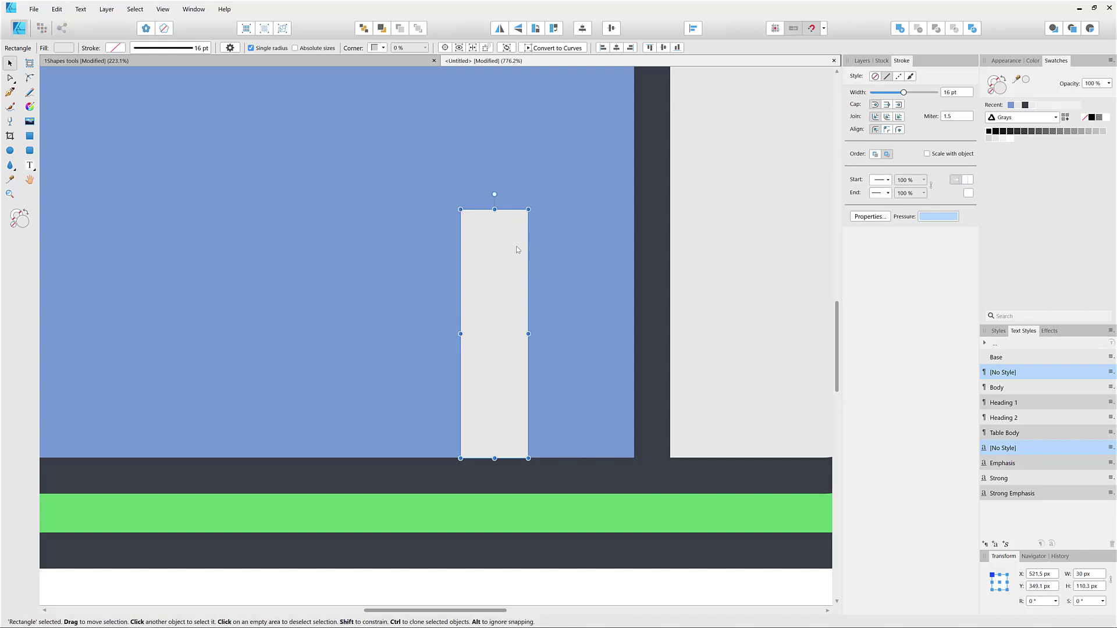
drag(495, 254, 480, 253)
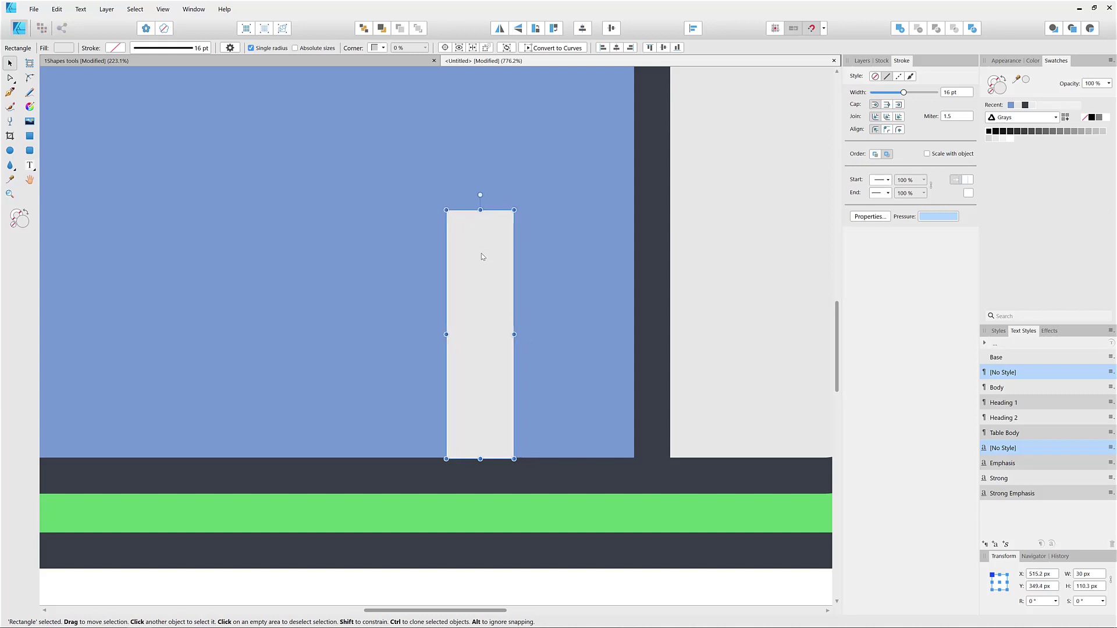
Step: Float the Transform panel and shear the light grey rectangle by -30°
mouse_move(1001, 551)
mouse_down()
mouse_move(1004, 561)
mouse_move(934, 492)
mouse_move(725, 182)
mouse_move(611, 117)
mouse_up()
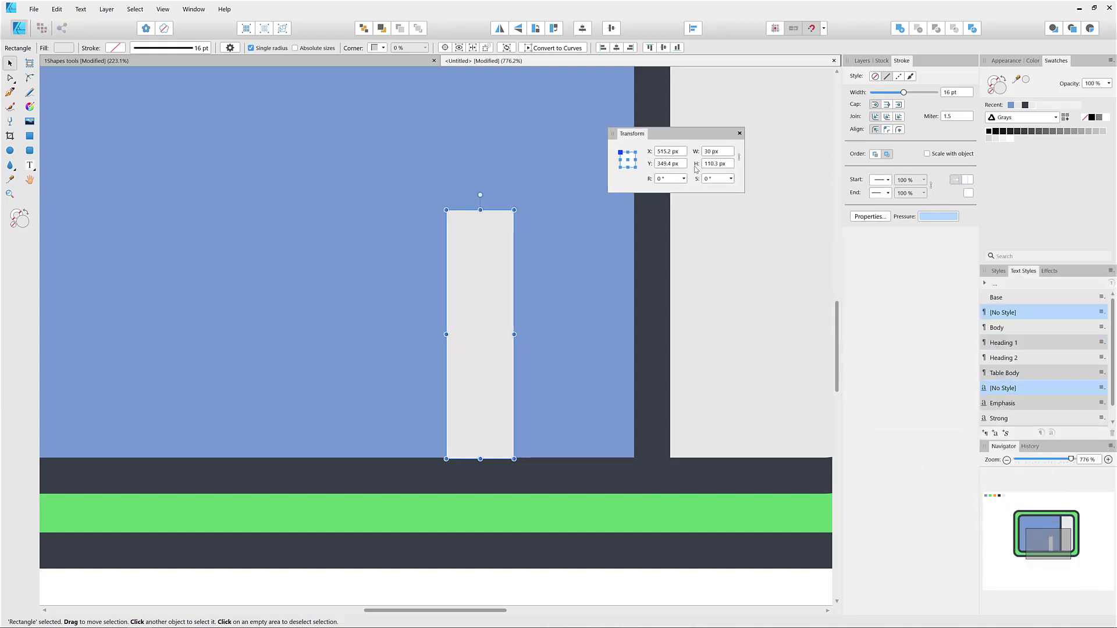
click(731, 178)
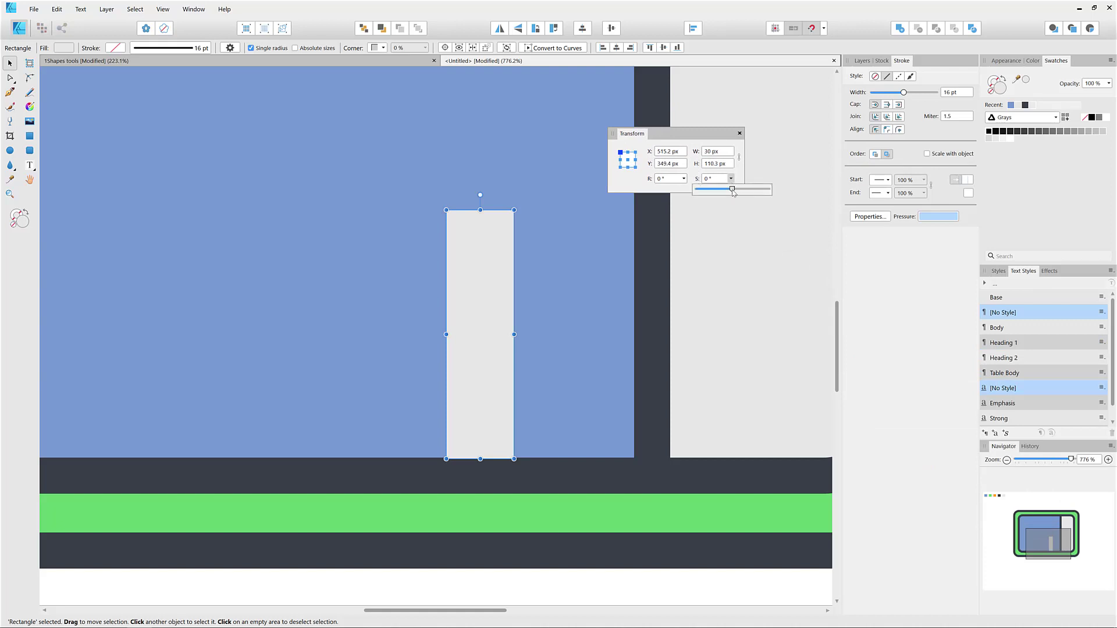
drag(732, 189, 720, 189)
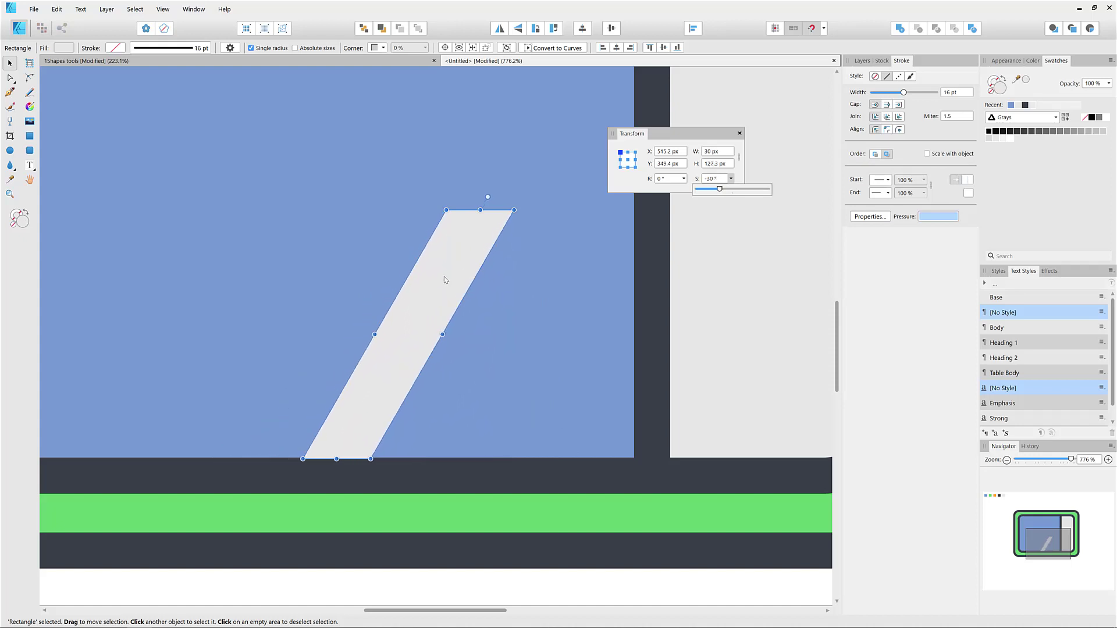
Step: Move the slanted stripe against the blue screen's right edge and dock the Transform panel again
drag(446, 278, 563, 279)
click(736, 290)
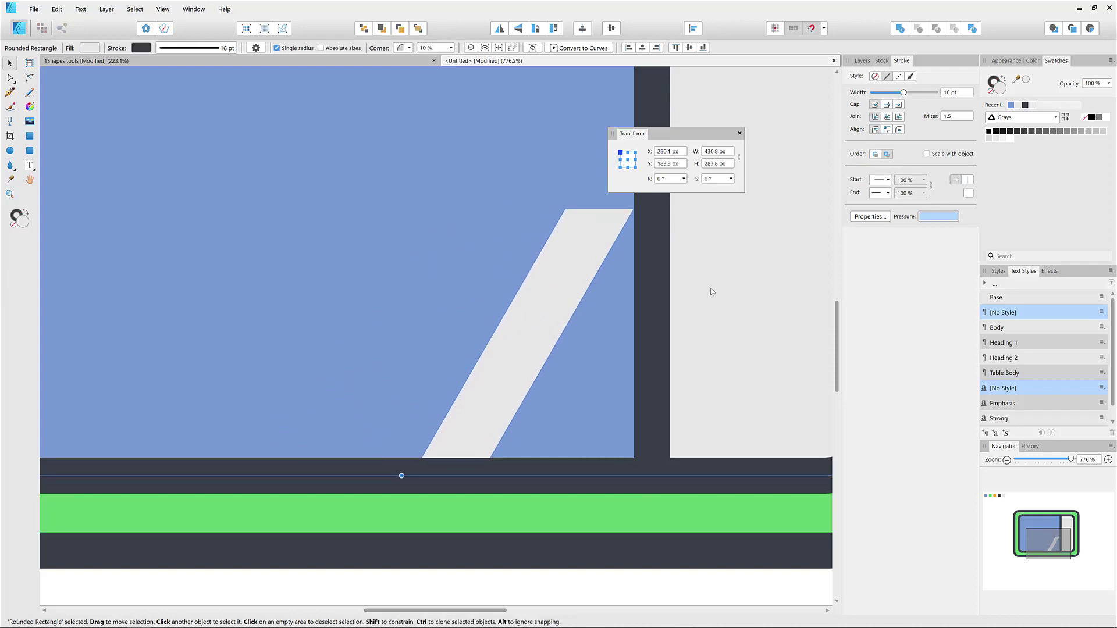
scroll(535, 368, up, 2)
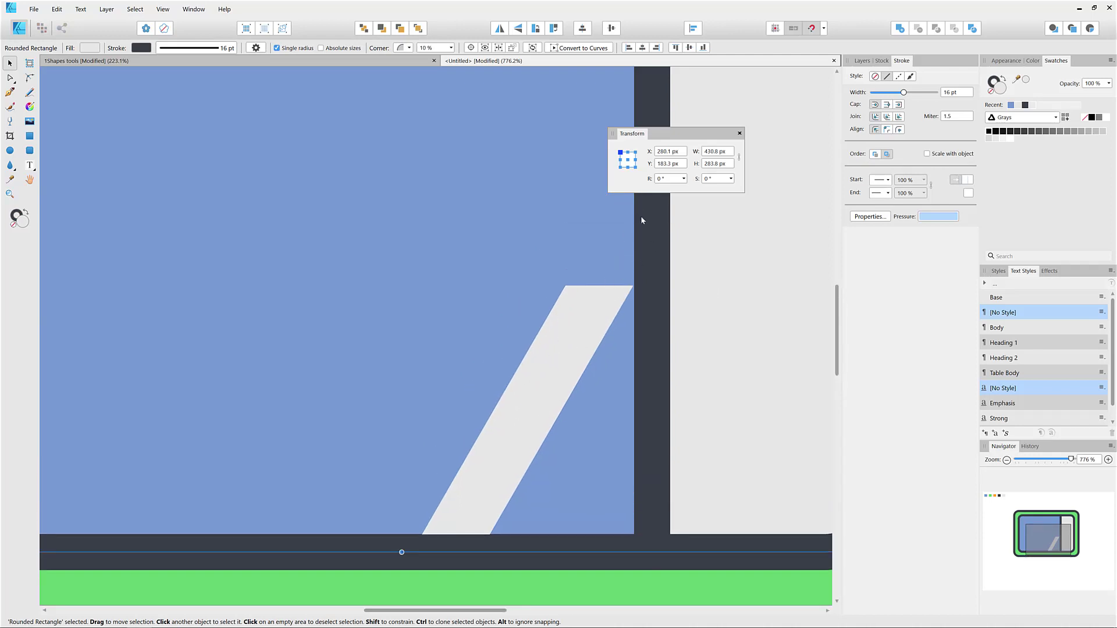
drag(632, 139, 1032, 458)
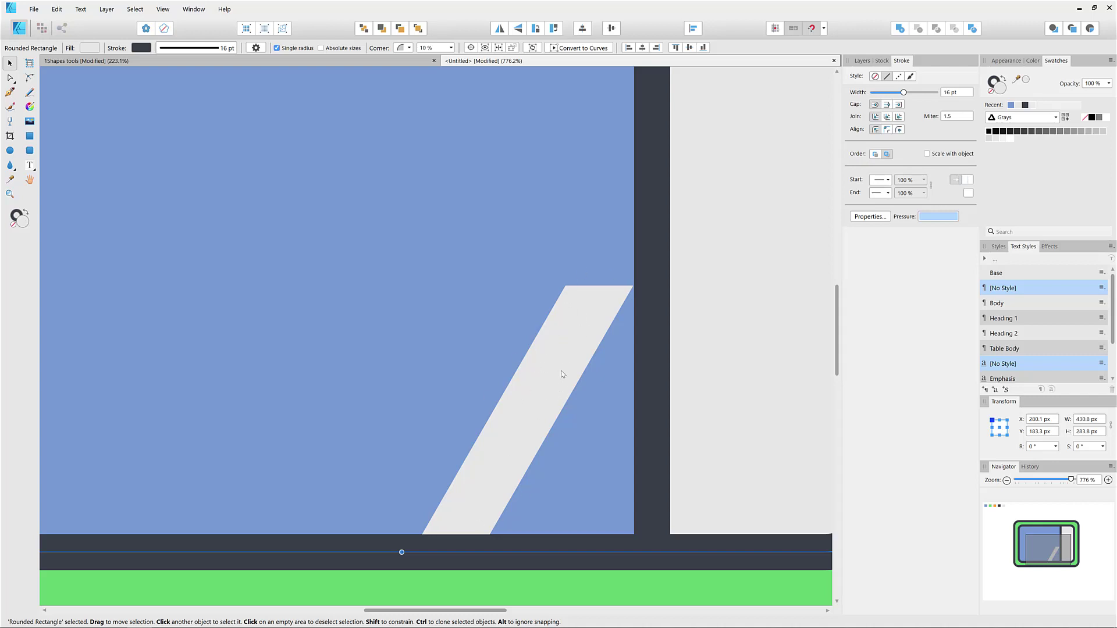
Step: Convert the slanted stripe to curves and show the layer list
click(566, 353)
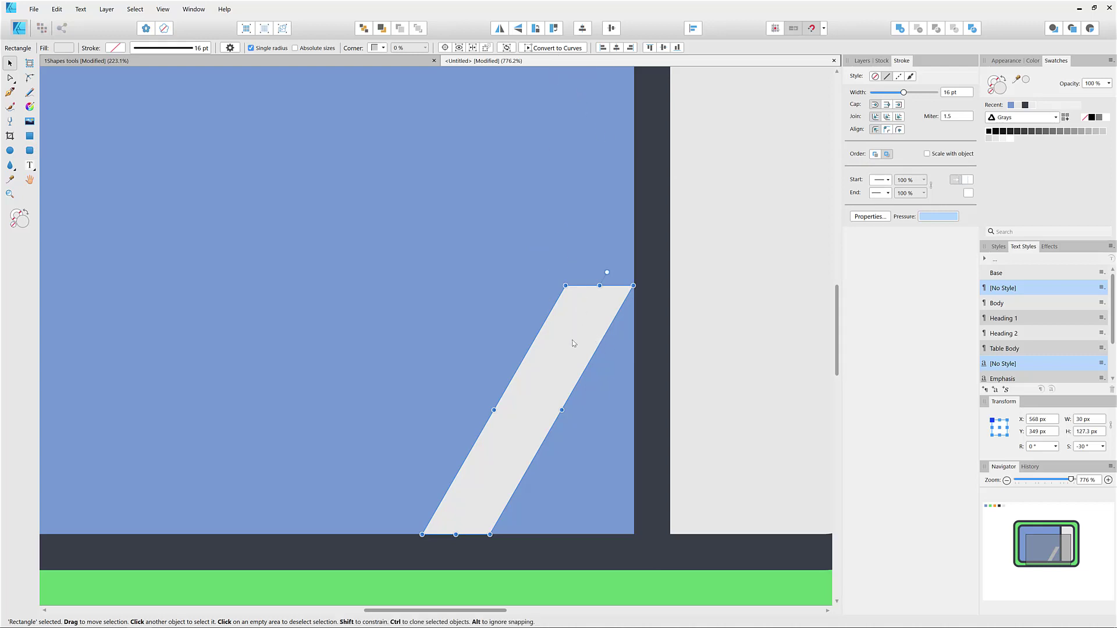
click(552, 50)
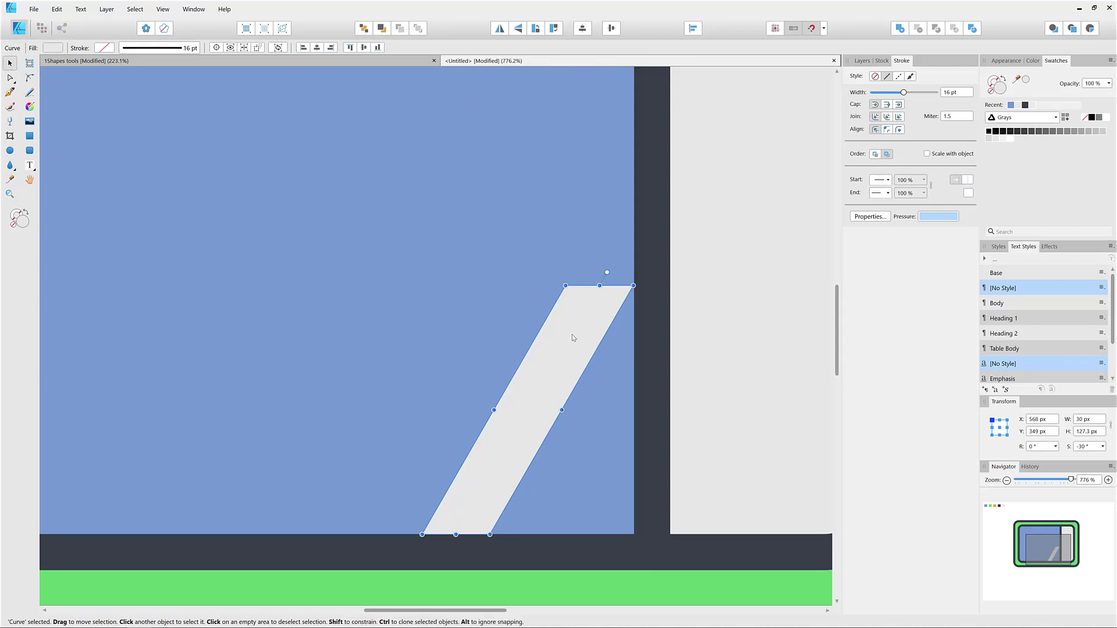
click(862, 61)
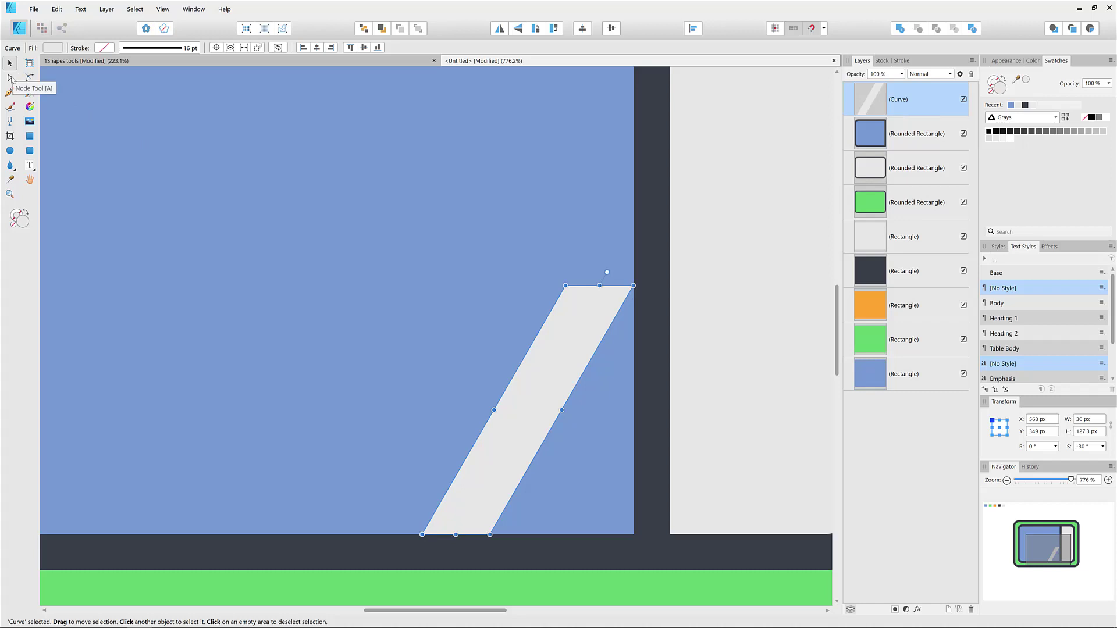
Step: Move the stripe's upper-left node up to the blue screen's right edge, in line with the stripe's slope
click(11, 78)
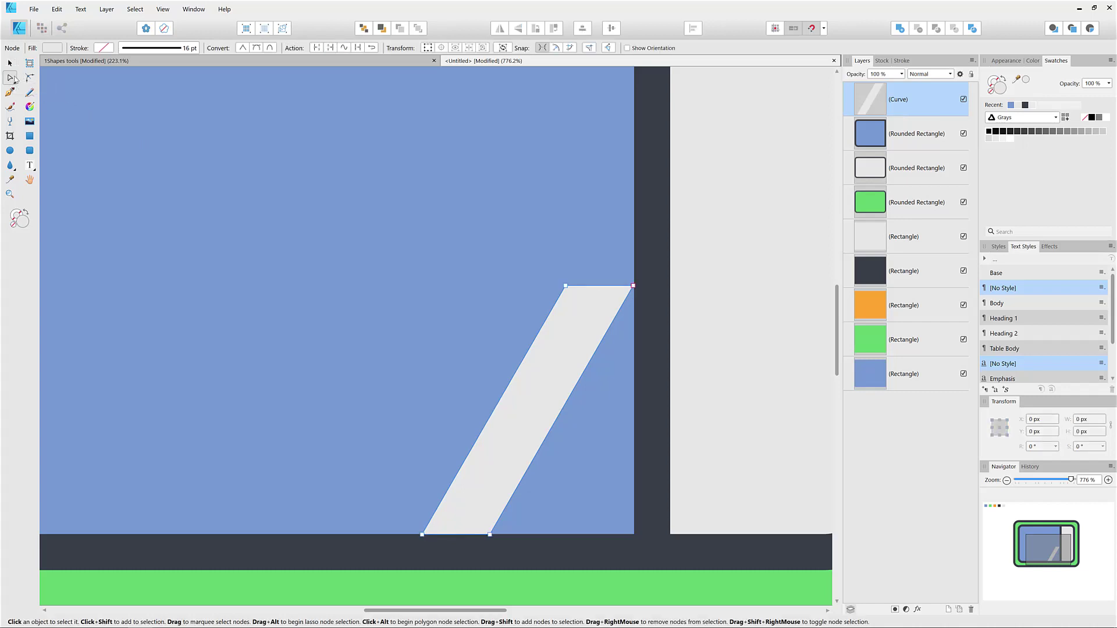
drag(566, 287, 626, 168)
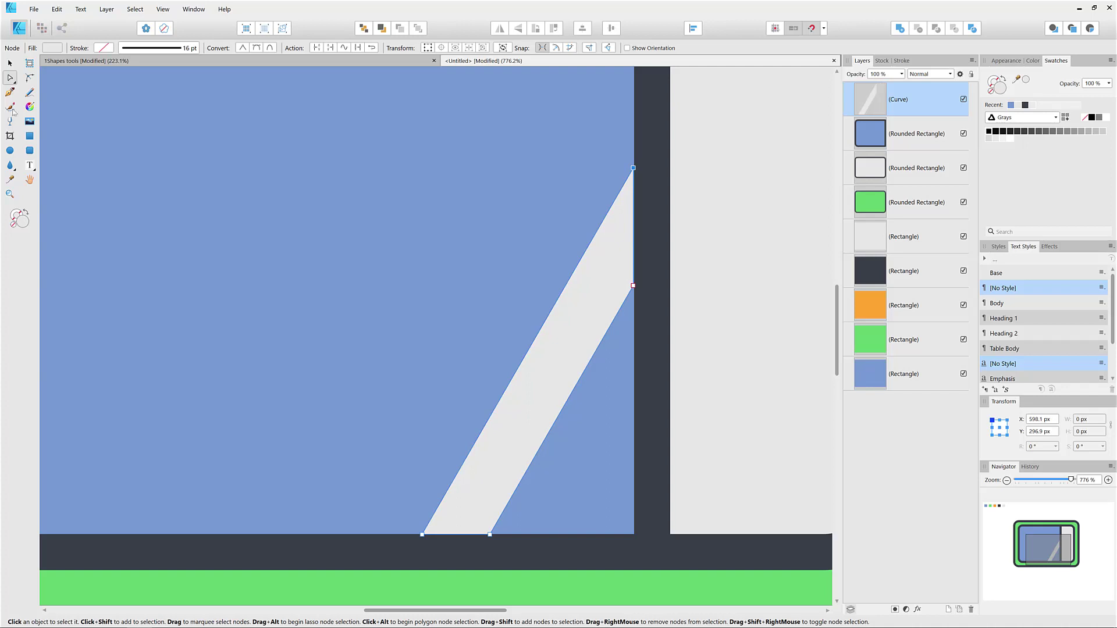
click(10, 62)
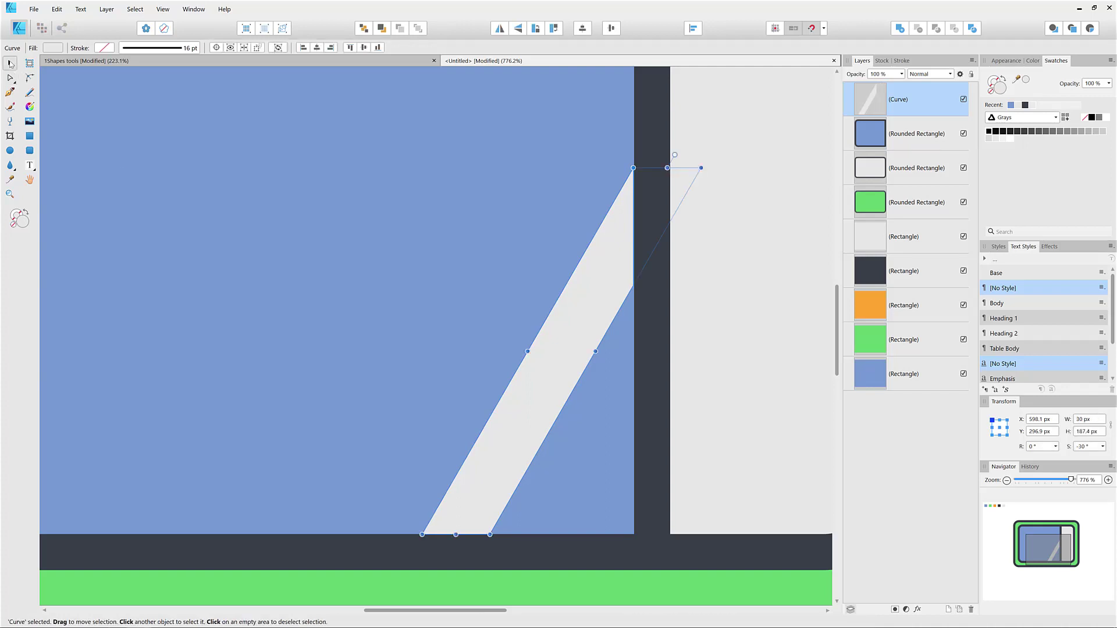
key(ctrl+0)
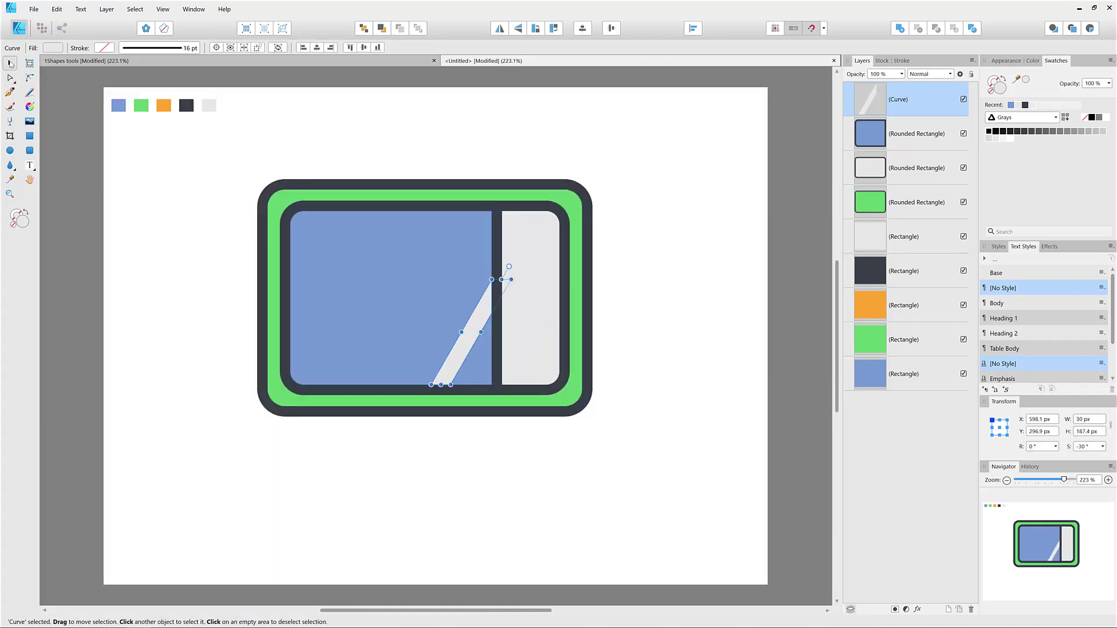
Step: Draw a circle about 61 px in diameter in the upper part of the light grey control panel
click(688, 348)
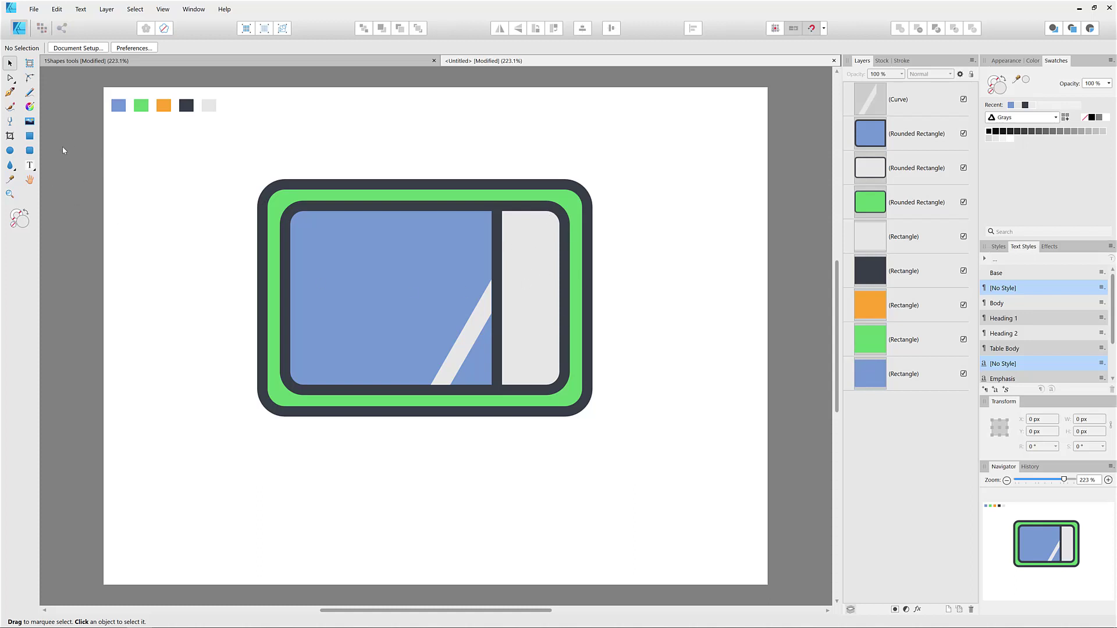
click(10, 151)
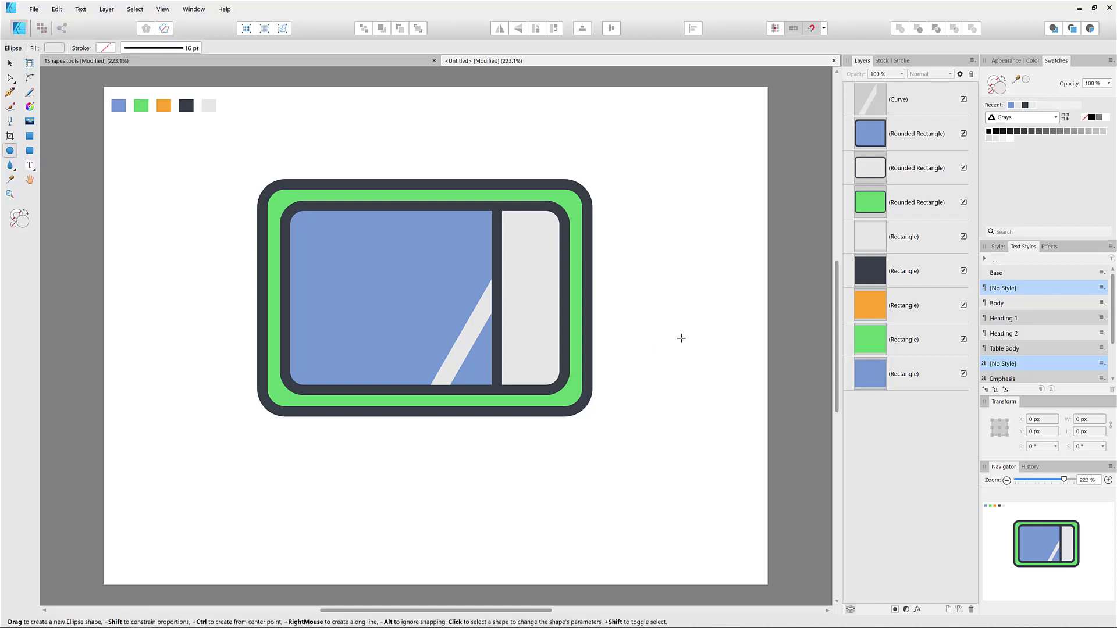
scroll(557, 268, up, 4)
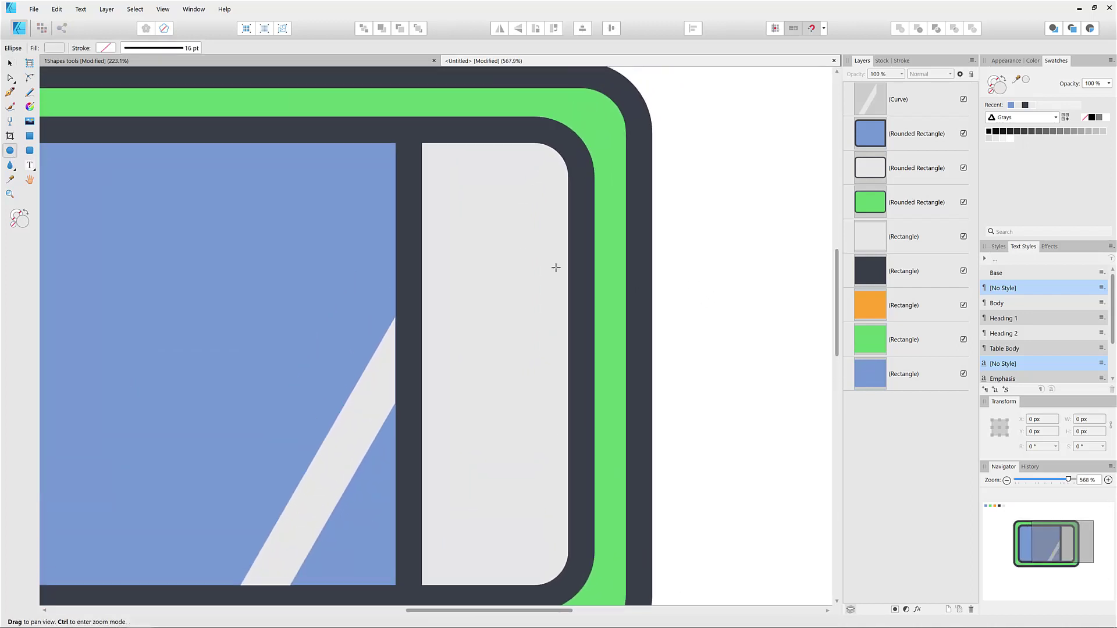
drag(443, 187, 543, 288)
key(v)
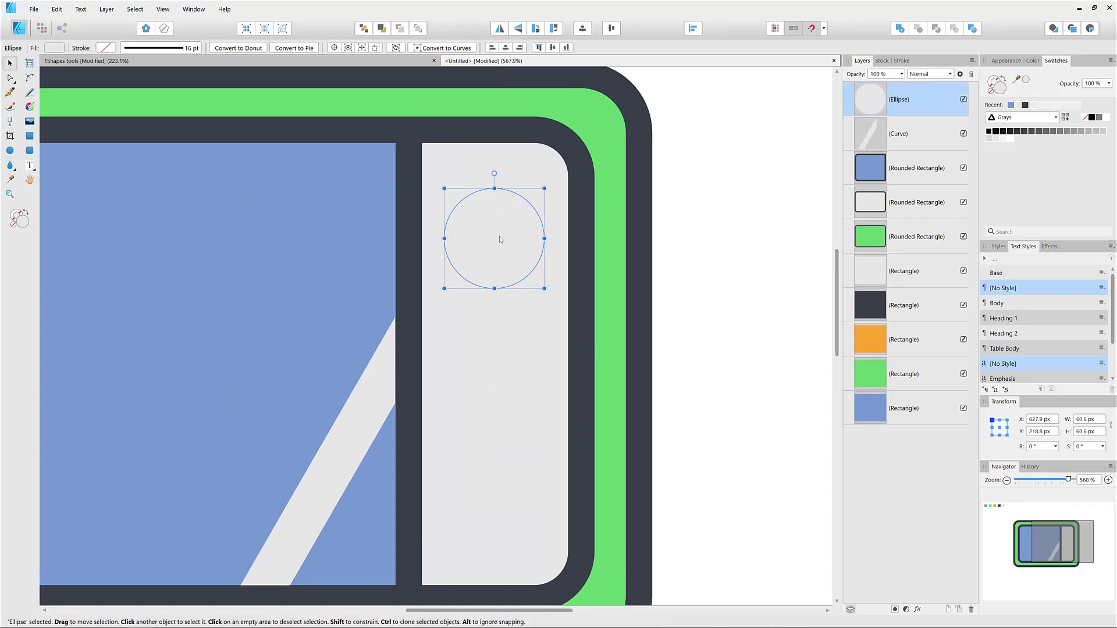
drag(495, 237, 496, 236)
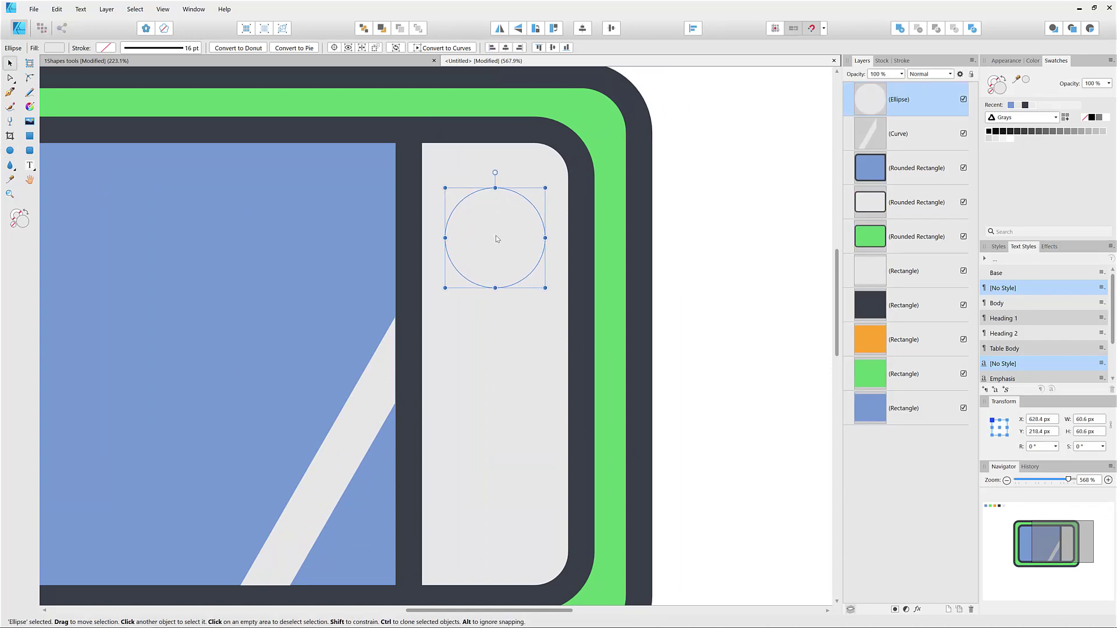
Step: Sample the orange swatch for the circle's fill and the dark grey swatch for its outline
drag(624, 282, 408, 294)
drag(407, 156, 417, 283)
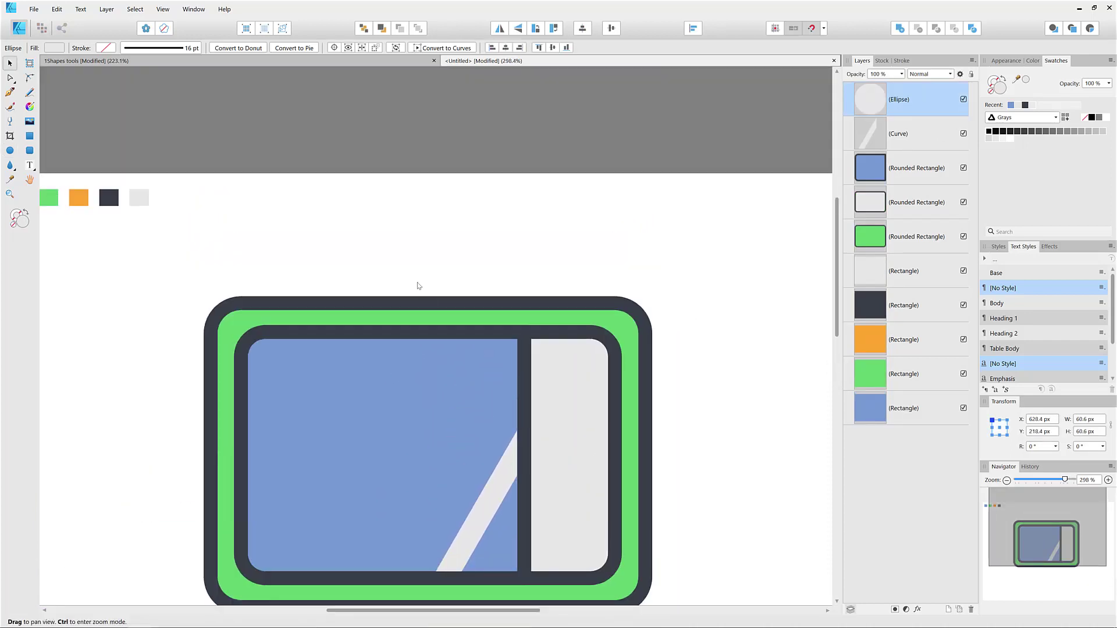
key(i)
click(81, 200)
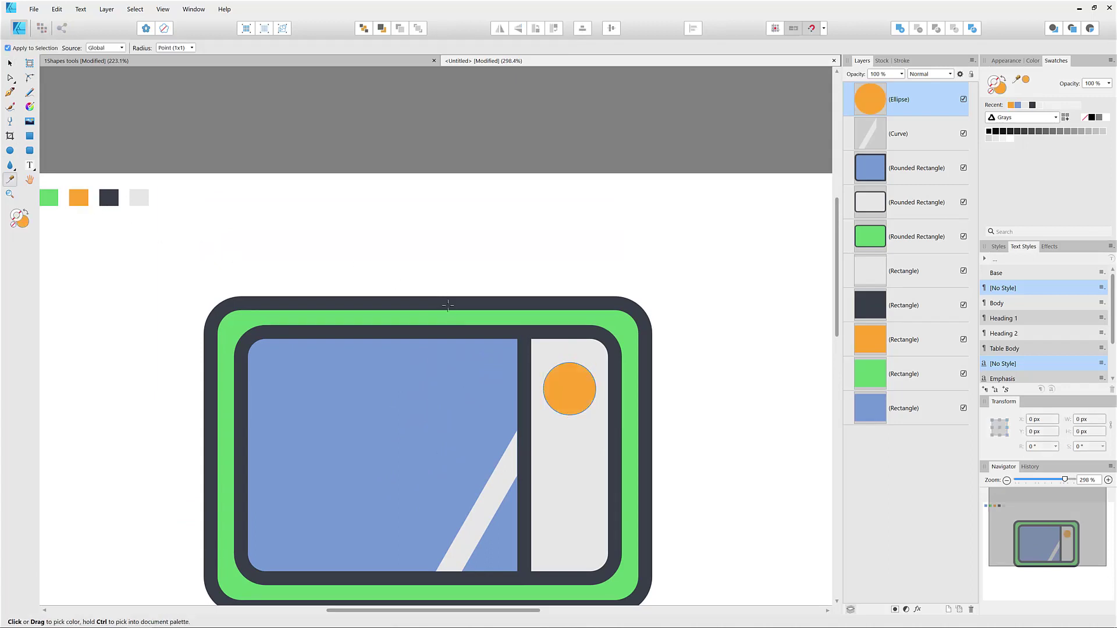
click(109, 198)
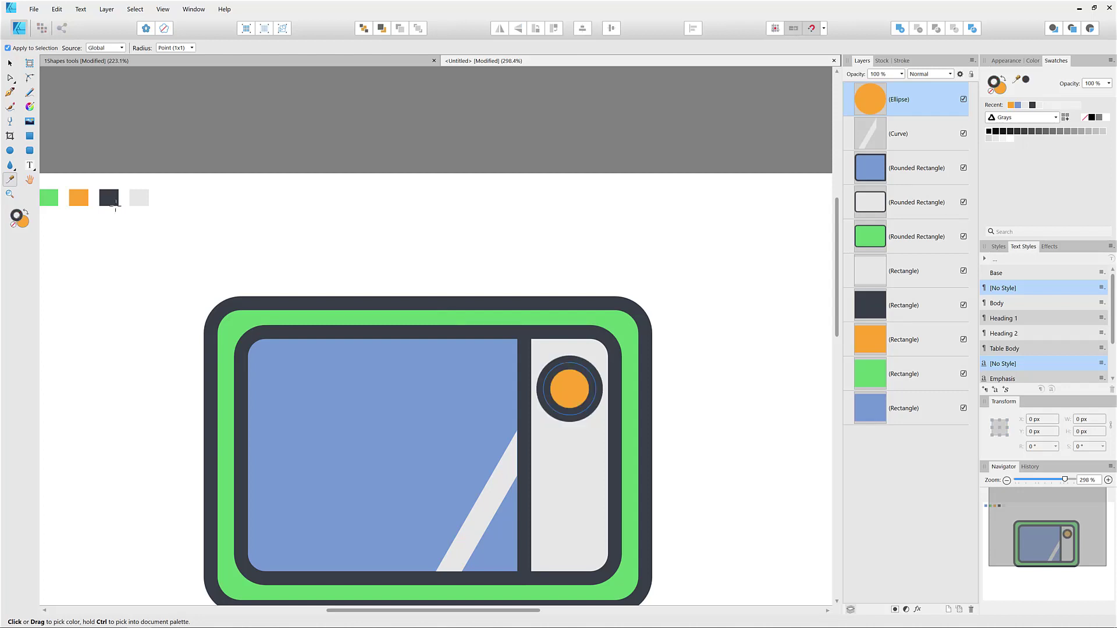
Step: Set the orange circle's stroke width to 8 pt
click(900, 60)
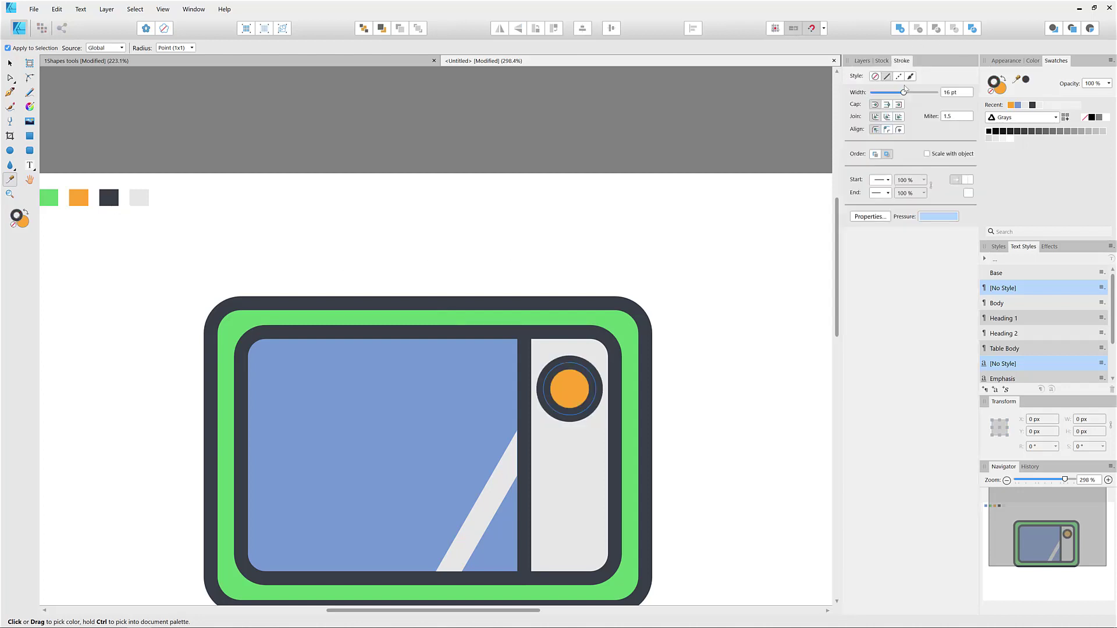
drag(903, 92, 899, 93)
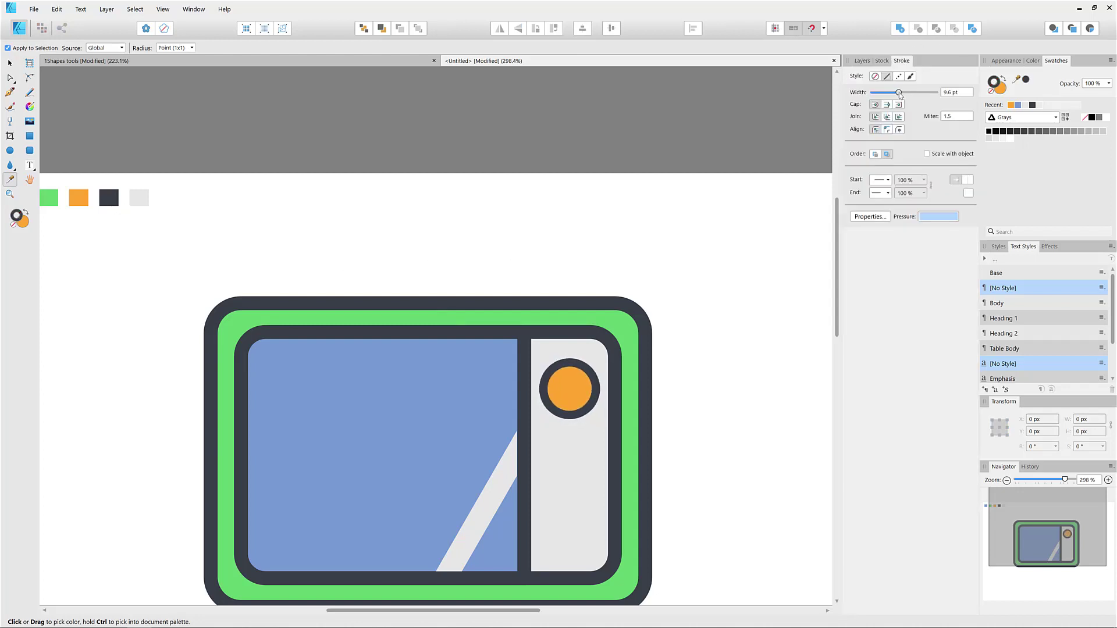
click(952, 95)
text(8)
key(Return)
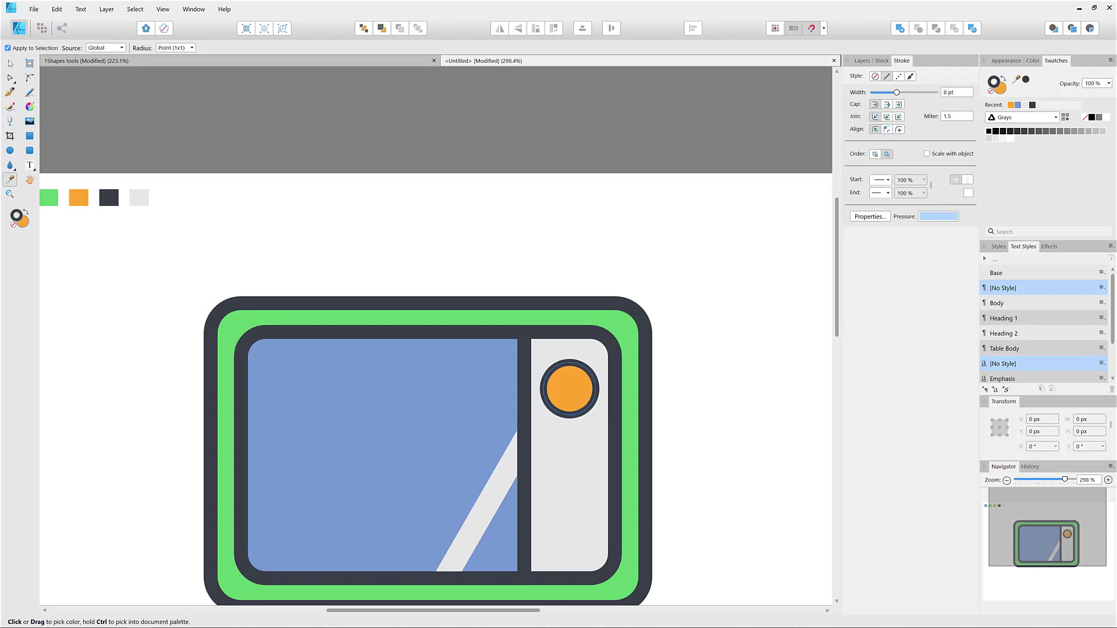
Step: Shrink the orange circle around its centre to about 48 px in diameter and deselect it
key(v)
drag(596, 363, 591, 368)
click(685, 391)
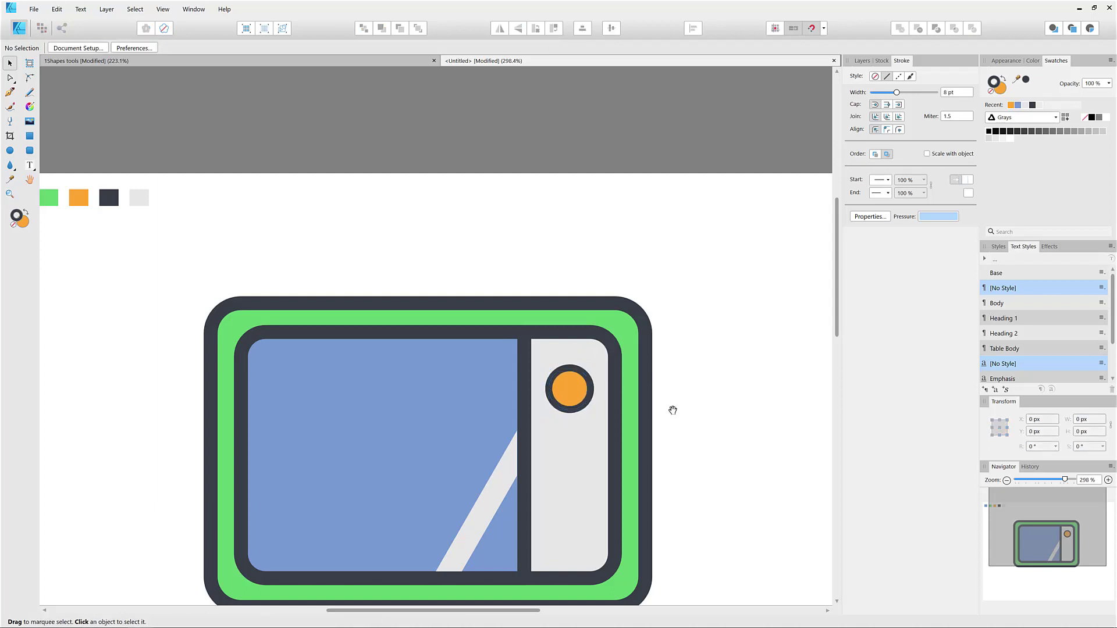
Step: Draw a narrow vertical bar about 4 x 45 px across the orange circle, with dark grey fill and no stroke
drag(654, 382, 666, 185)
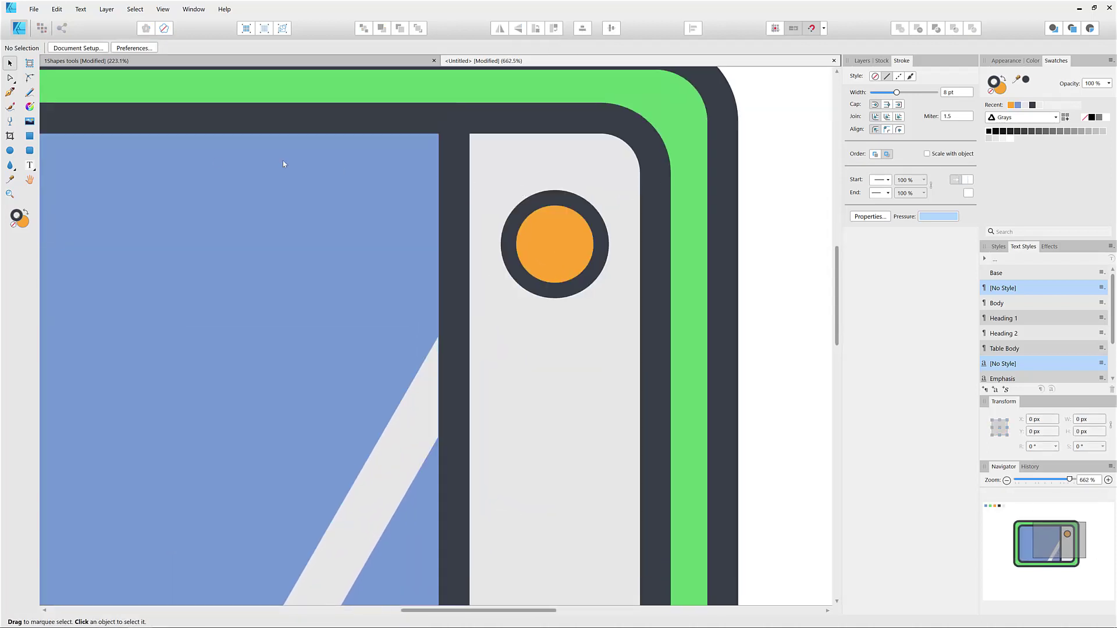
click(30, 136)
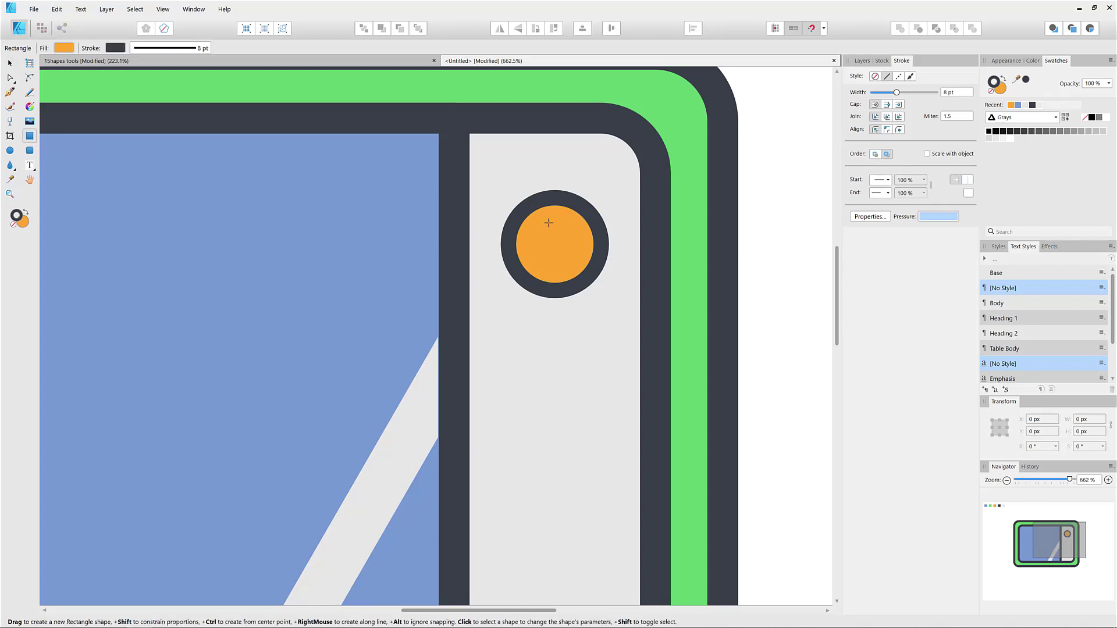
drag(554, 197, 554, 285)
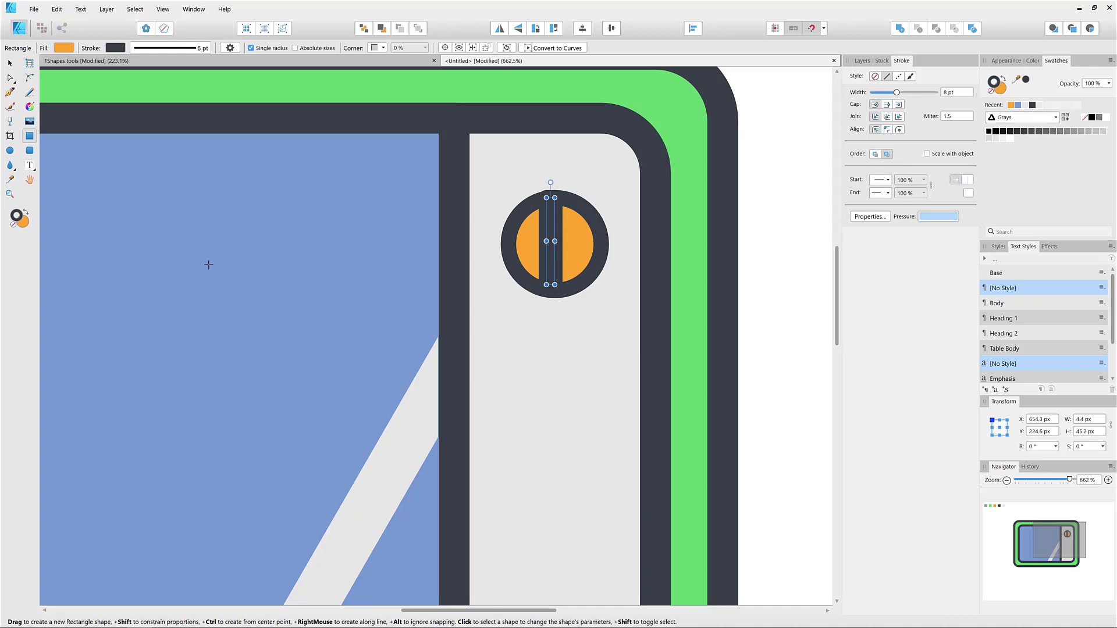
click(18, 218)
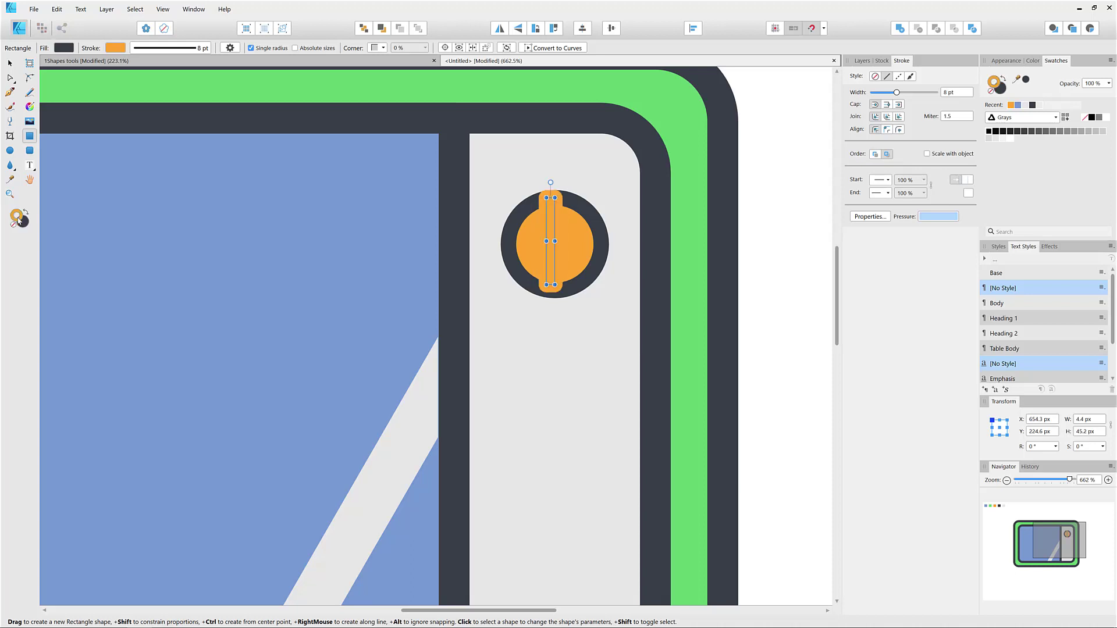
key(slash)
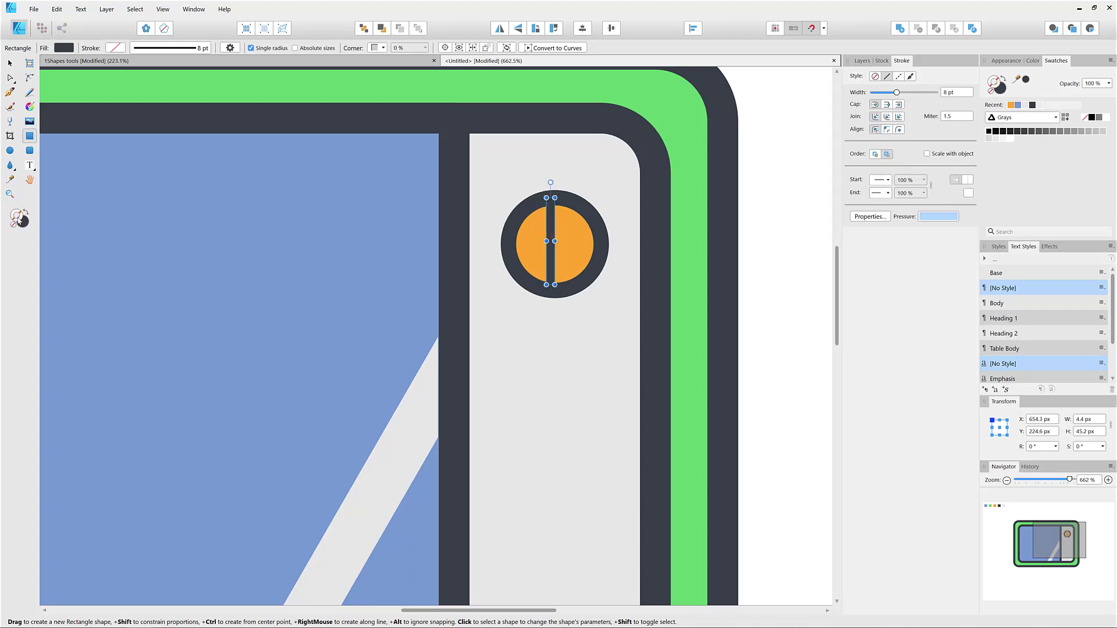
Step: Centre the dark bar in the orange circle and widen it evenly to about 9 px
click(10, 63)
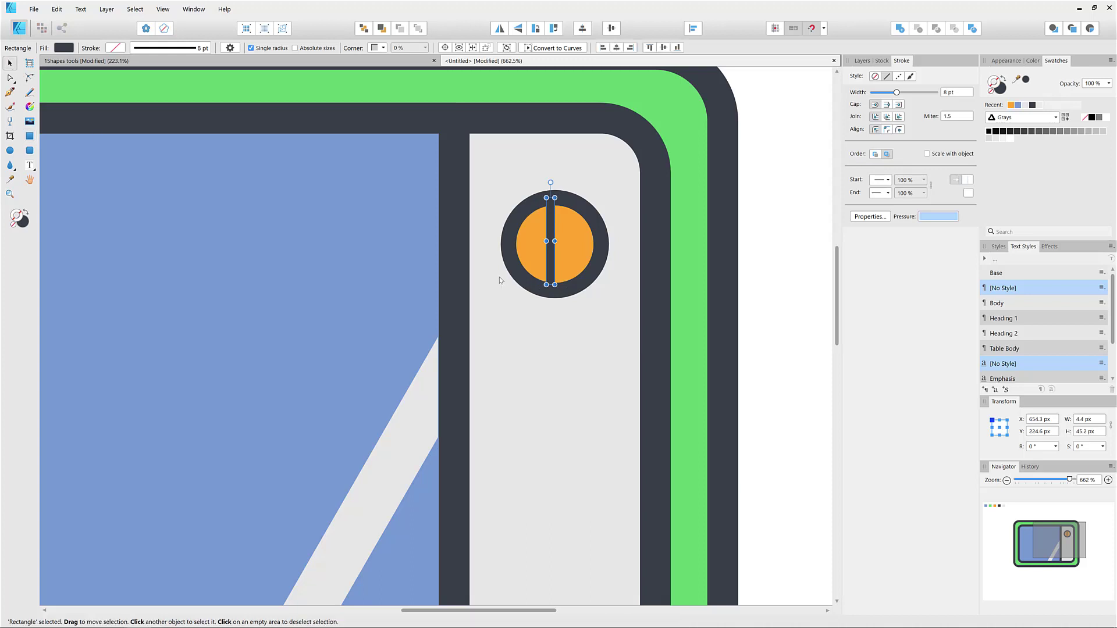
drag(557, 245, 554, 232)
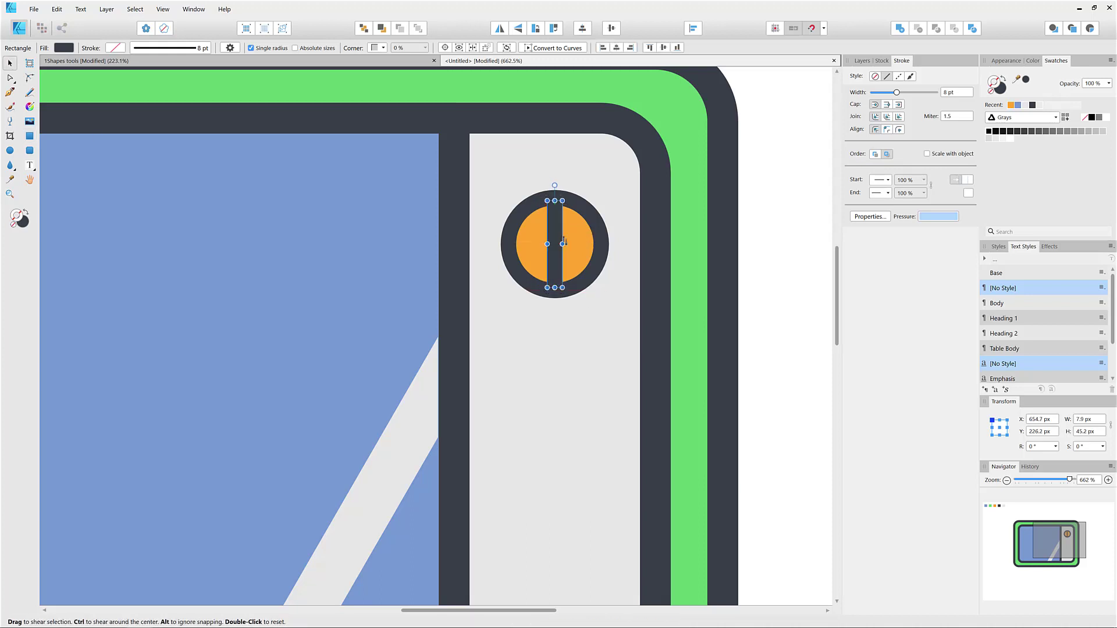
click(753, 260)
click(553, 233)
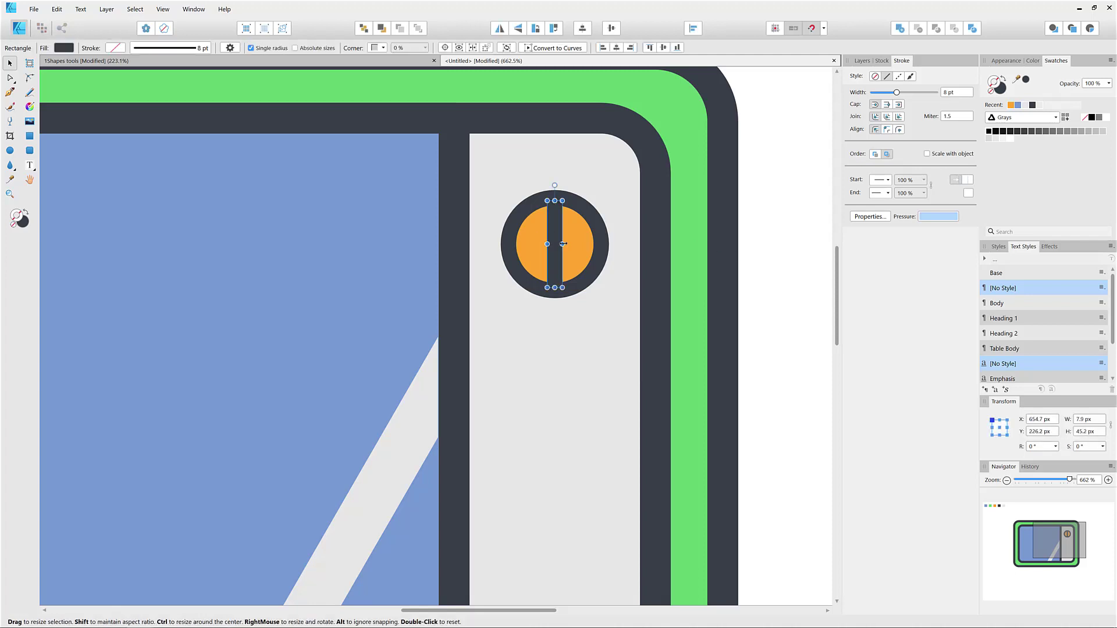
drag(564, 243, 563, 243)
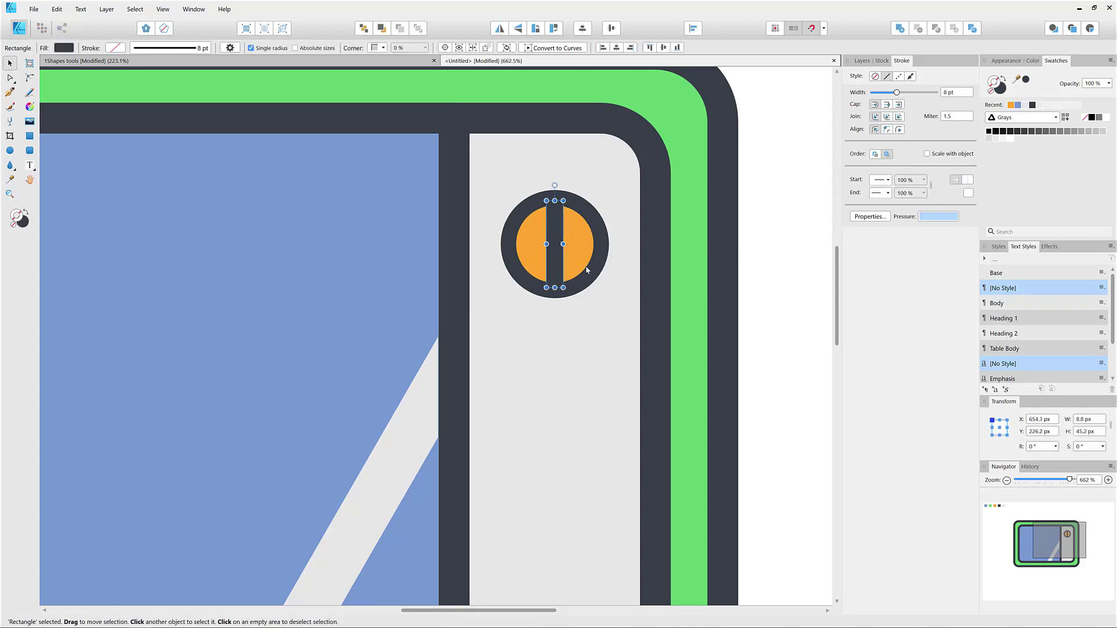
Step: Group the circle with its bar and make two differently rotated knobs from it, the lower one at about 65°
shift+click(580, 217)
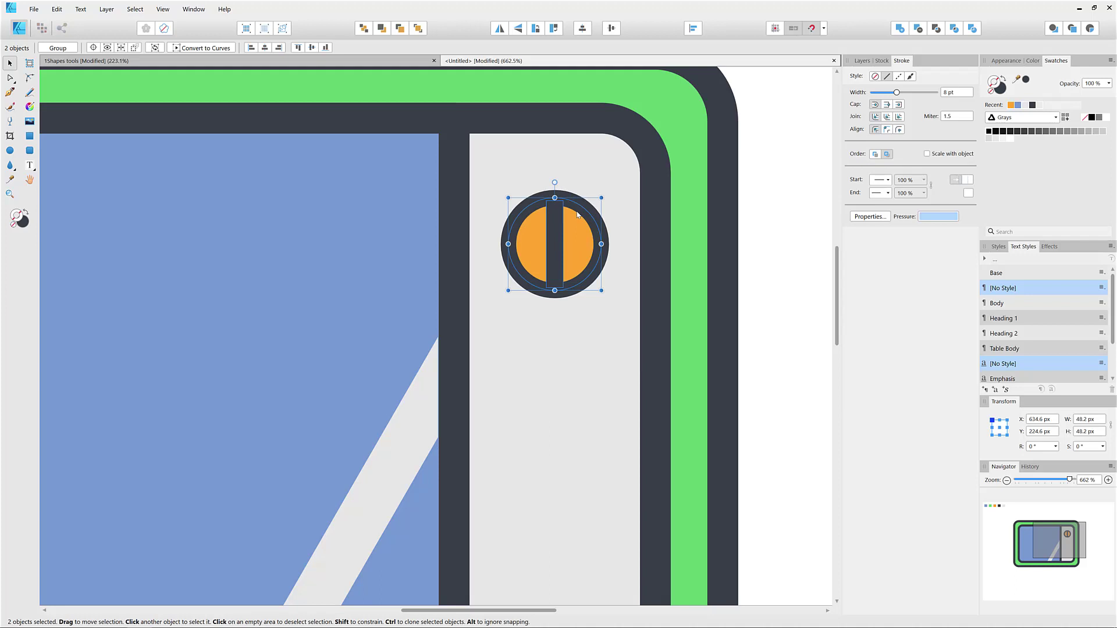
key(ctrl+g)
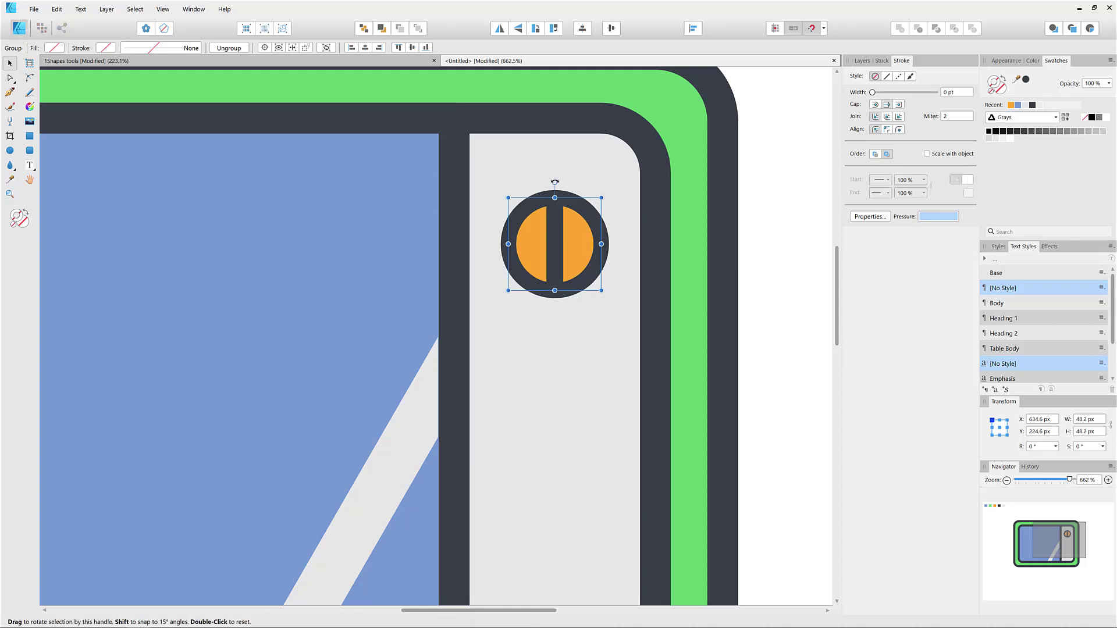
drag(554, 182, 487, 335)
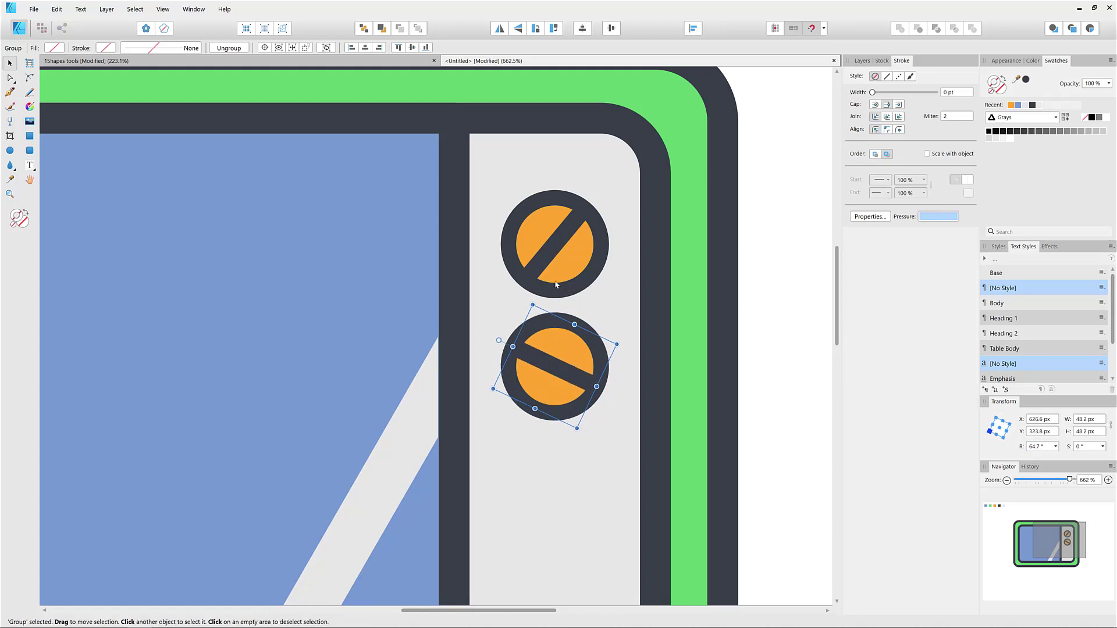
Step: Move both knobs straight up together, closer to the light grey panel's top edge, and deselect them
shift+click(558, 246)
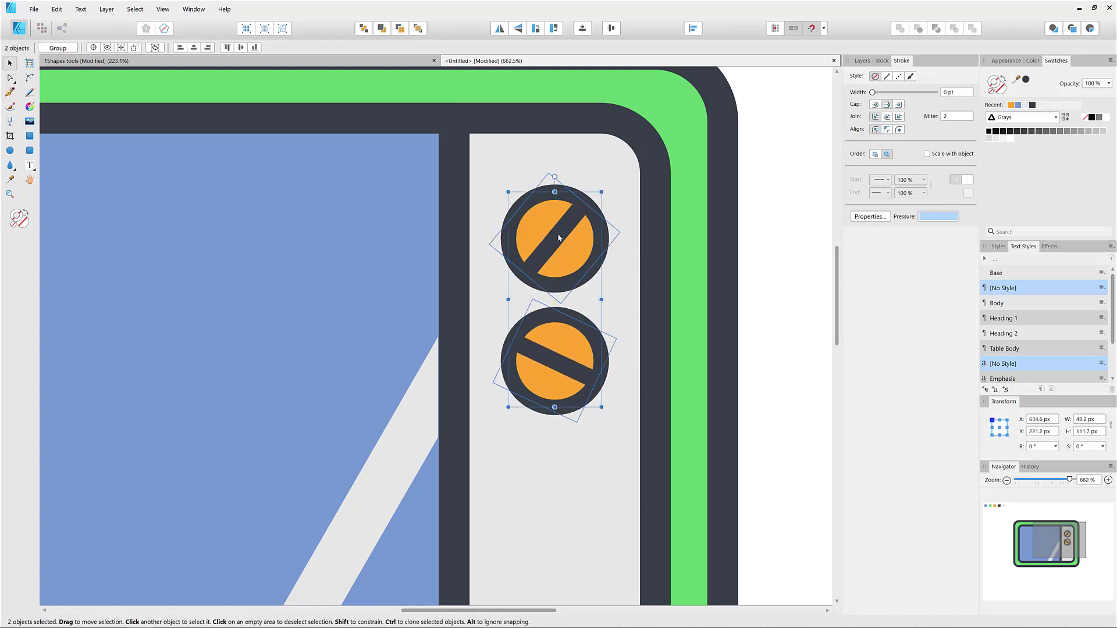
drag(558, 238, 559, 210)
key(space)
drag(595, 466, 494, 343)
key(ctrl+space)
key(space)
drag(565, 302, 558, 359)
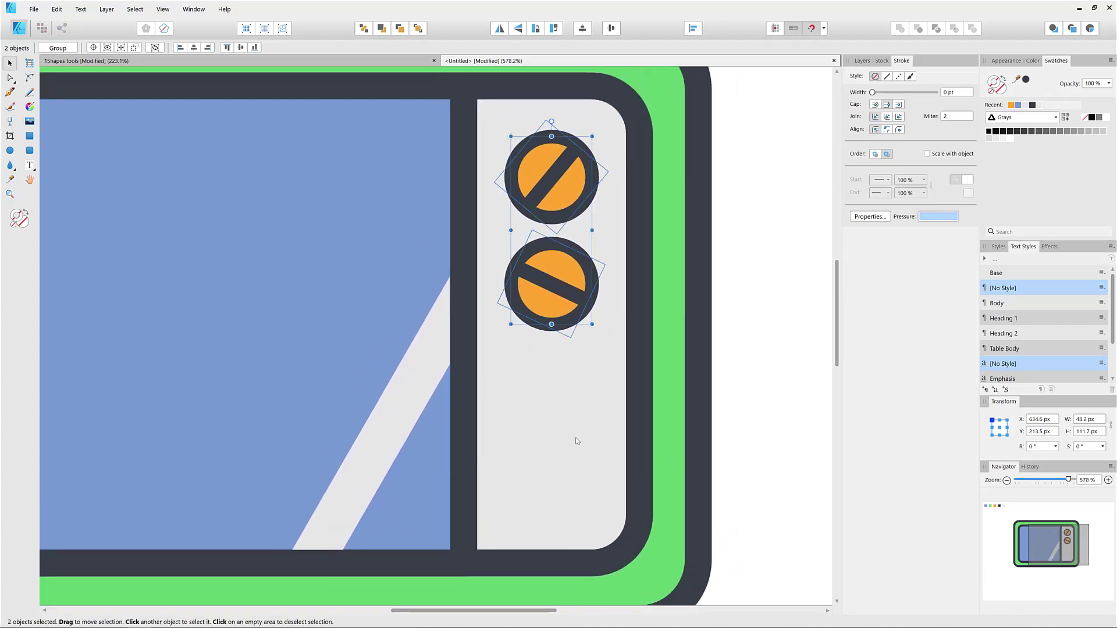
click(813, 320)
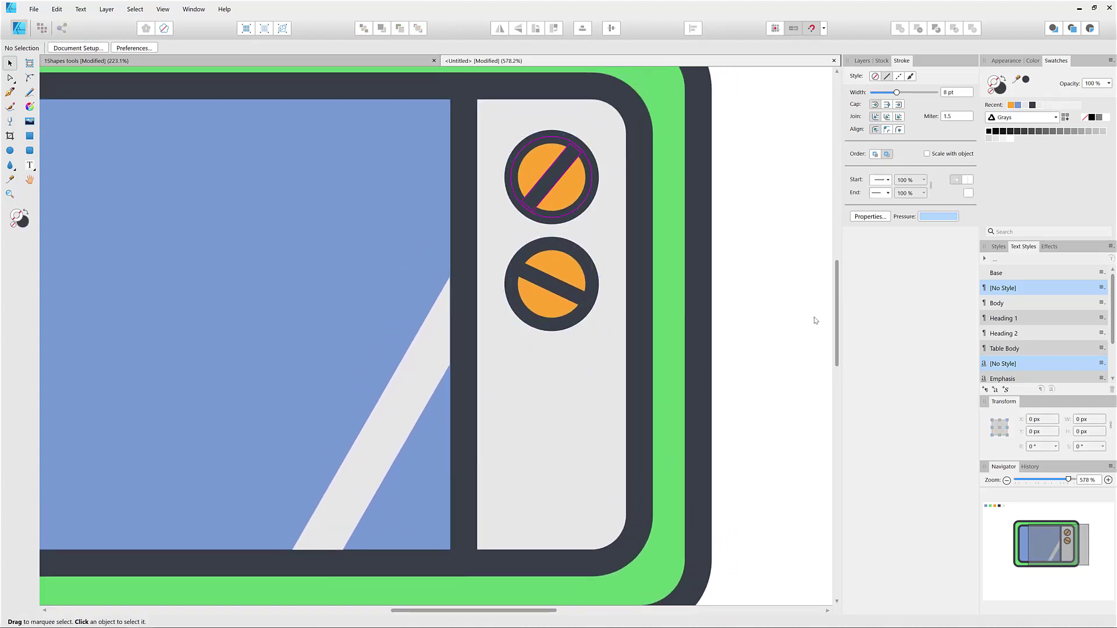
Step: Draw a dark grey dot about 10.5 px in diameter below the knobs, near the light grey panel's left side
click(10, 152)
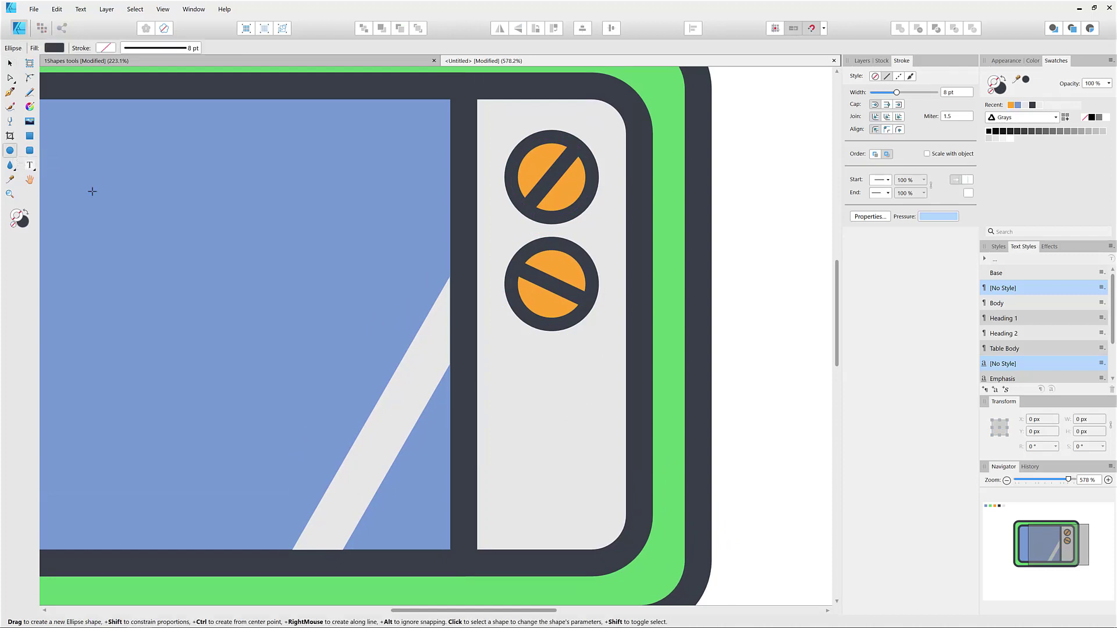
drag(498, 356, 511, 378)
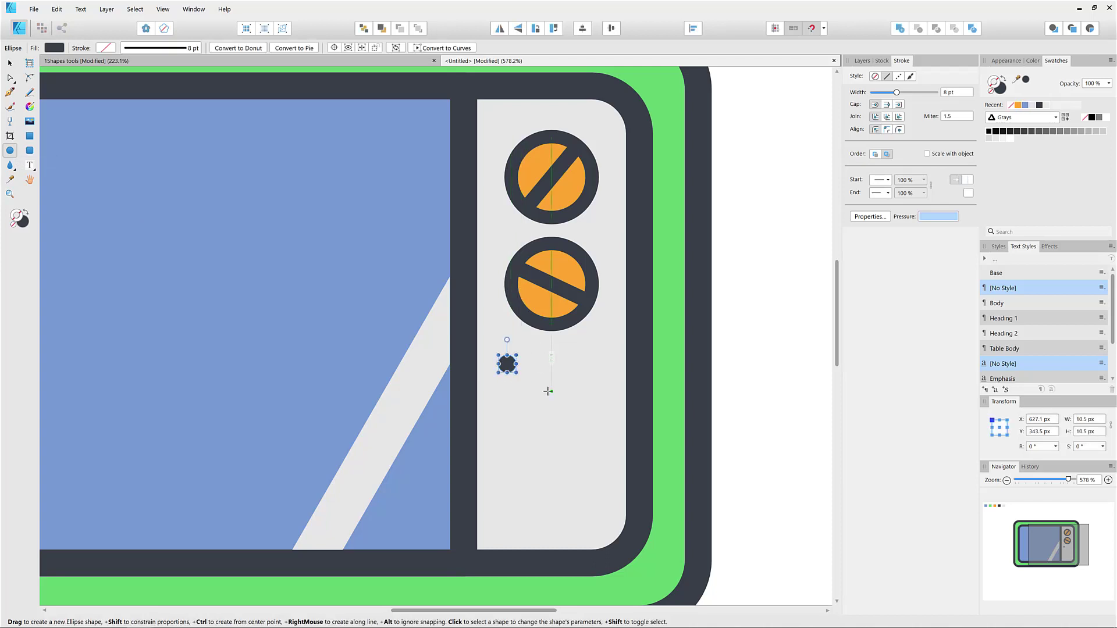
key(ctrl+0)
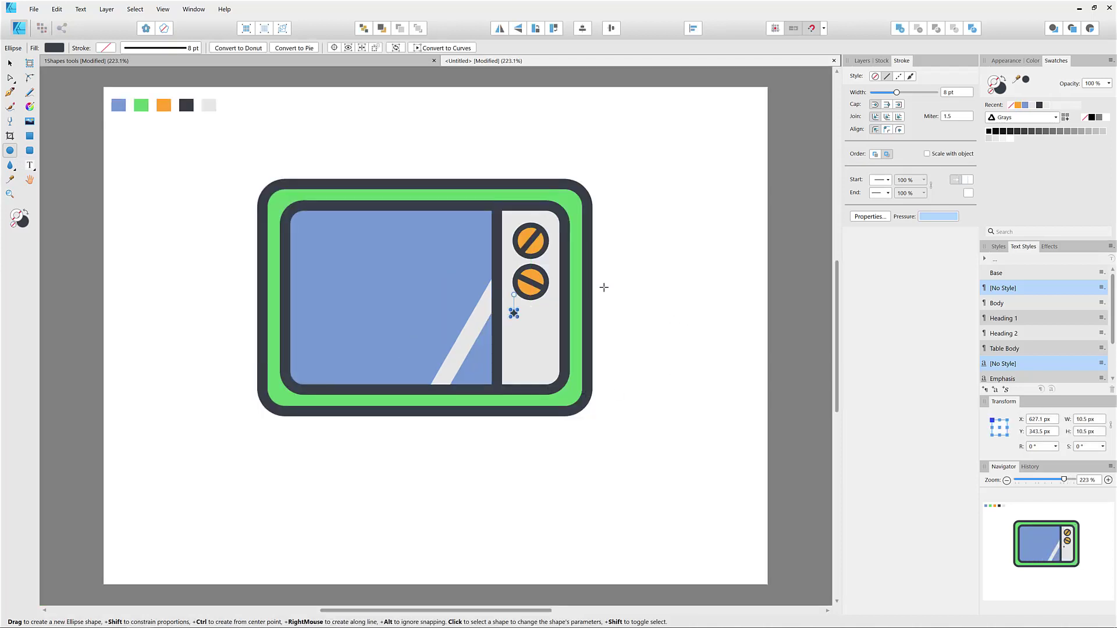
key(v)
click(444, 148)
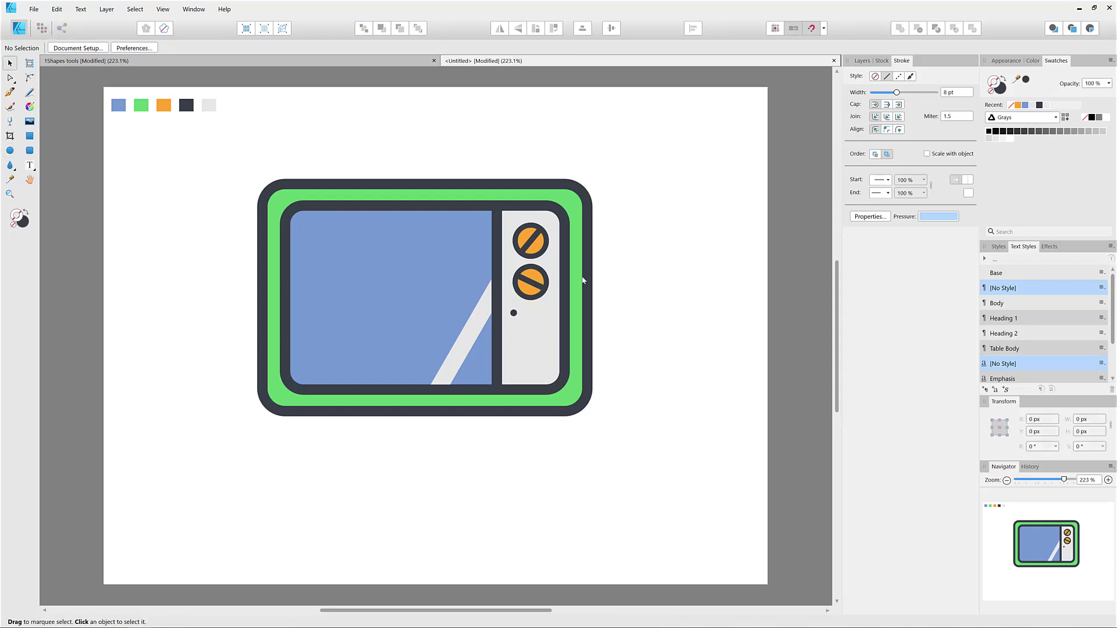
Step: Shift the small dot slightly left and repeat it at equal spacing to form a horizontal row of four dots
ctrl+scroll(528, 335, up, 8)
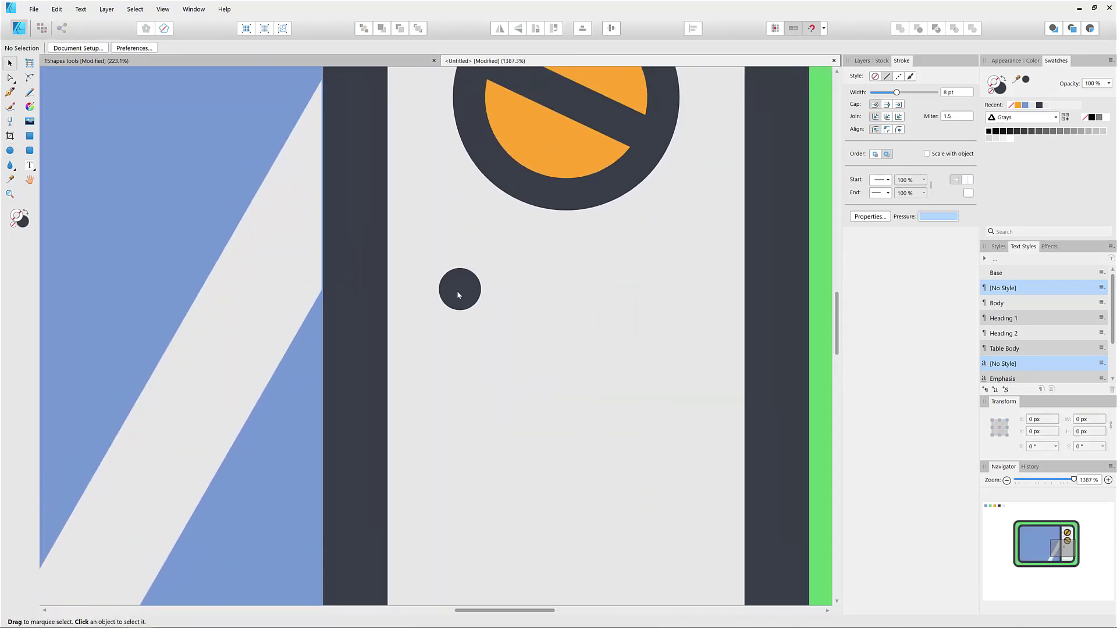
drag(458, 295, 498, 297)
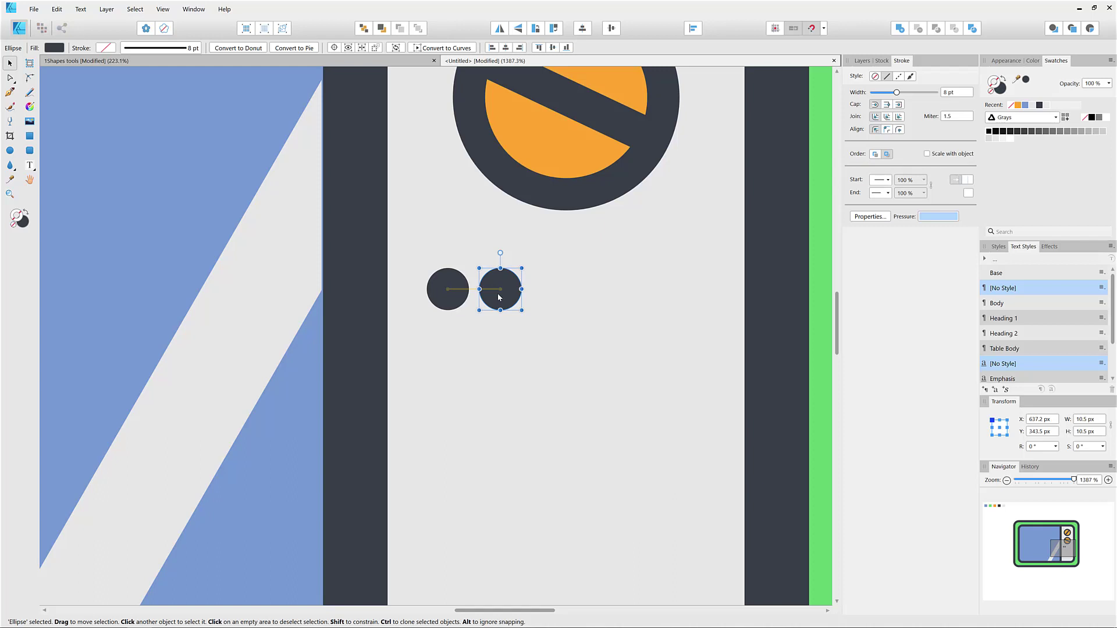
key(ctrl)
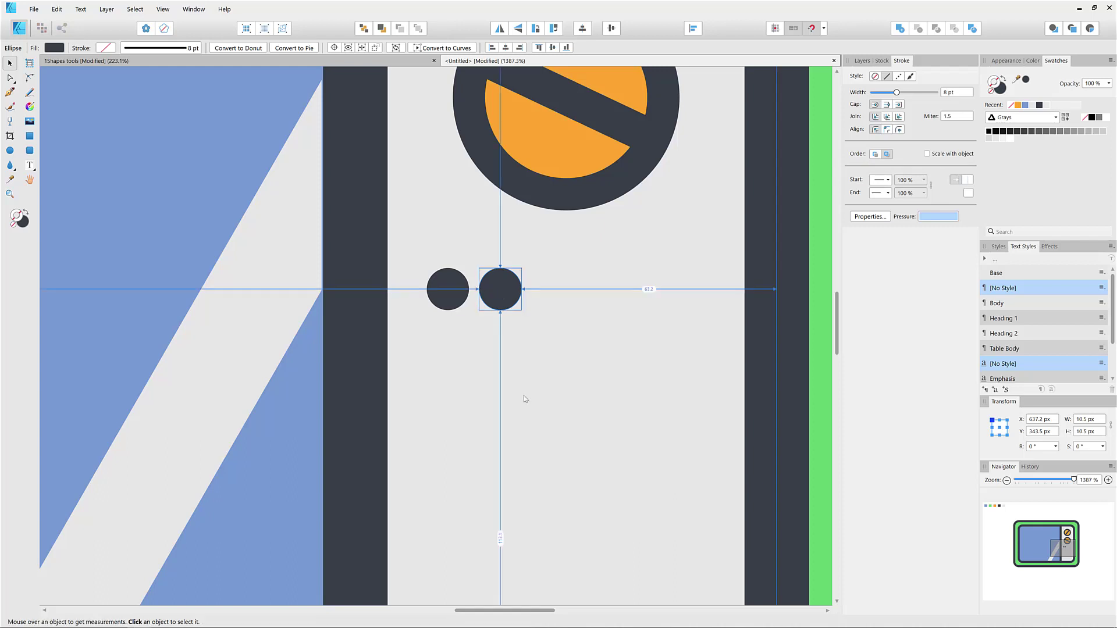
key(ctrl+j)
key(ctrl+j)
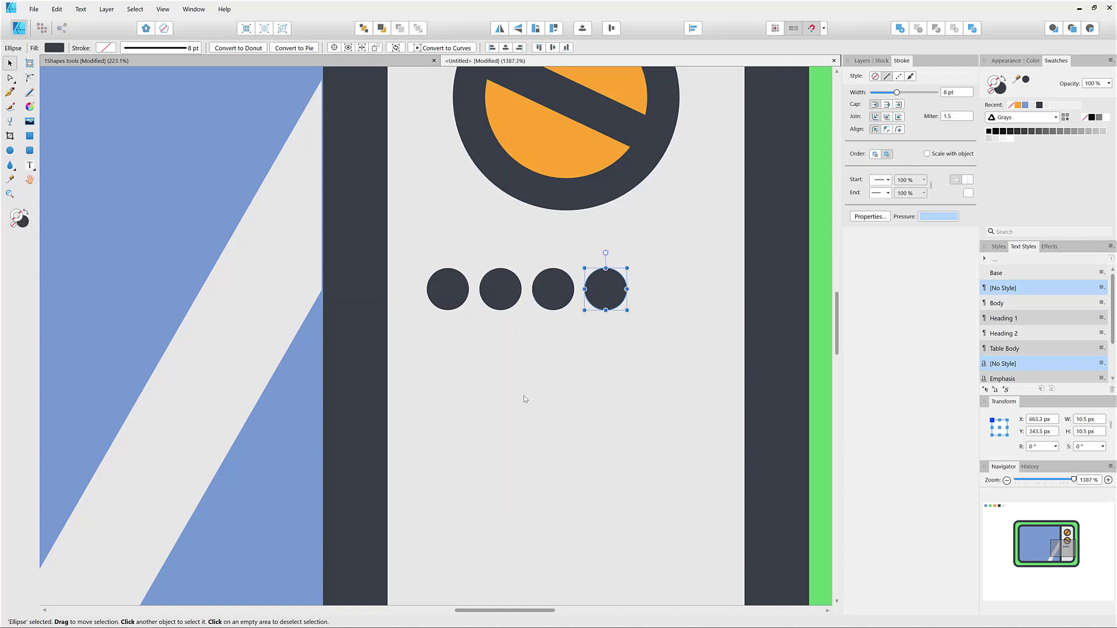
Step: Add a fifth dot at the same spacing, then shift the complete row of five slightly right
key(ctrl+j)
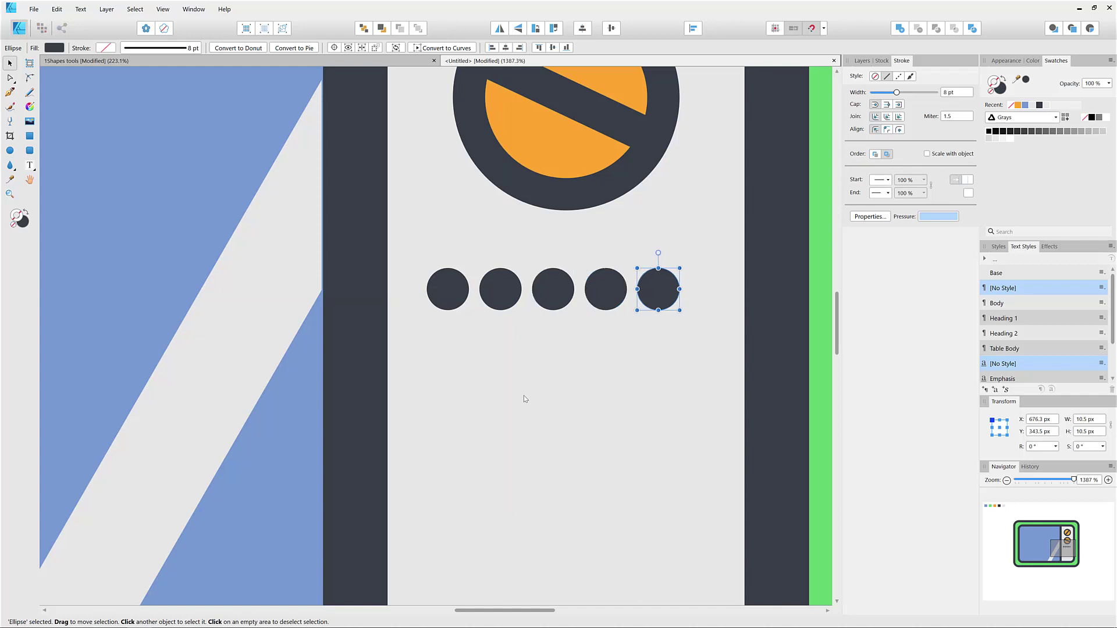
shift+click(606, 299)
shift+click(553, 291)
shift+click(499, 291)
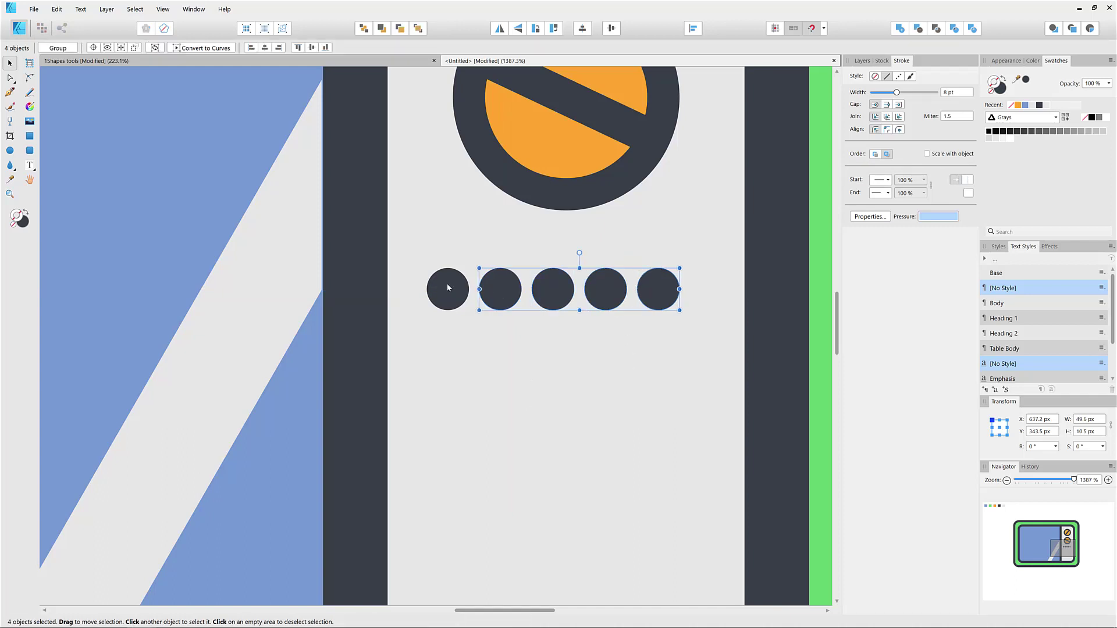
shift+click(447, 285)
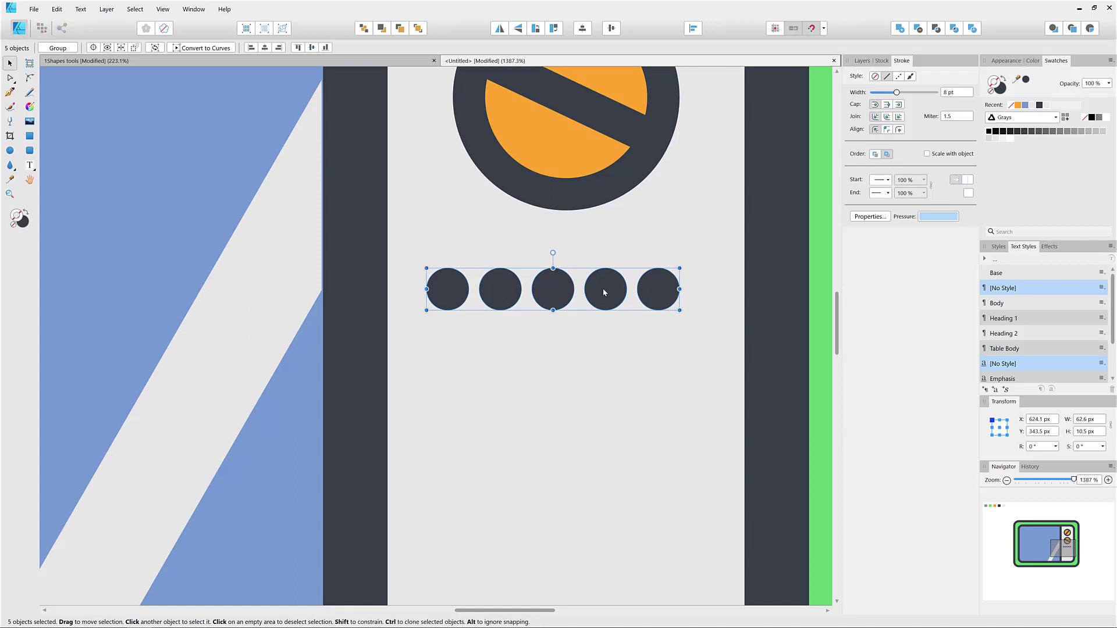
drag(604, 292, 620, 289)
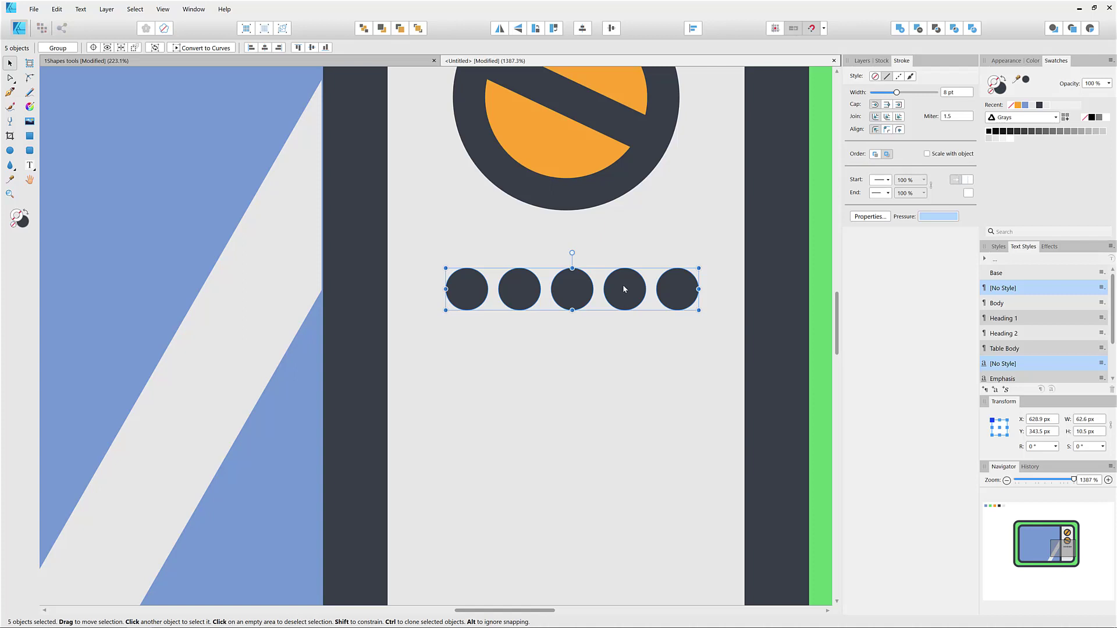
Step: Copy the dot row straight down and repeat it at equal spacing to form a grid of six rows
ctrl+drag(624, 289, 621, 340)
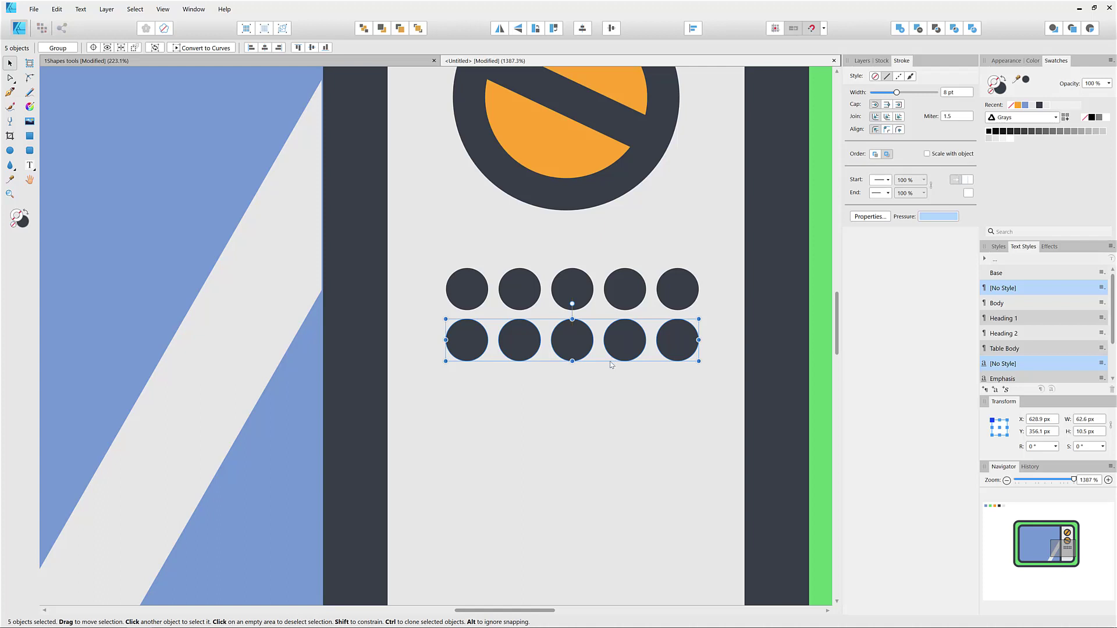
key(ctrl+j)
key(ctrl+j)
key(ctrl+j)
key(ctrl+j)
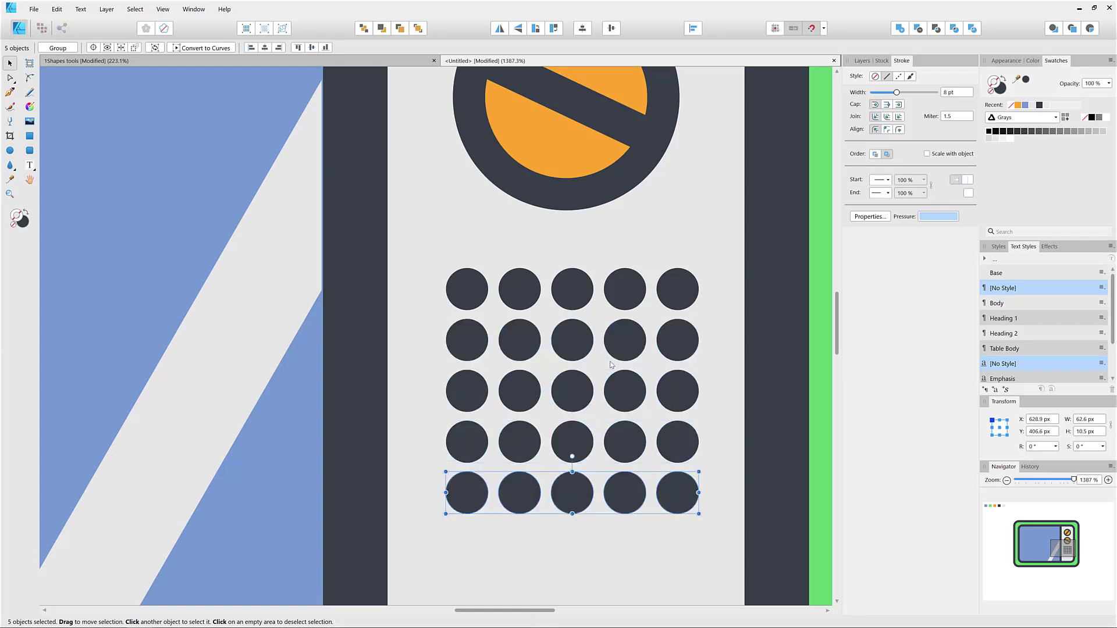
Step: Select all 30 speaker dots, move them down inside the light grey panel, and group them
key(ctrl+space)
ctrl+drag(681, 376, 599, 395)
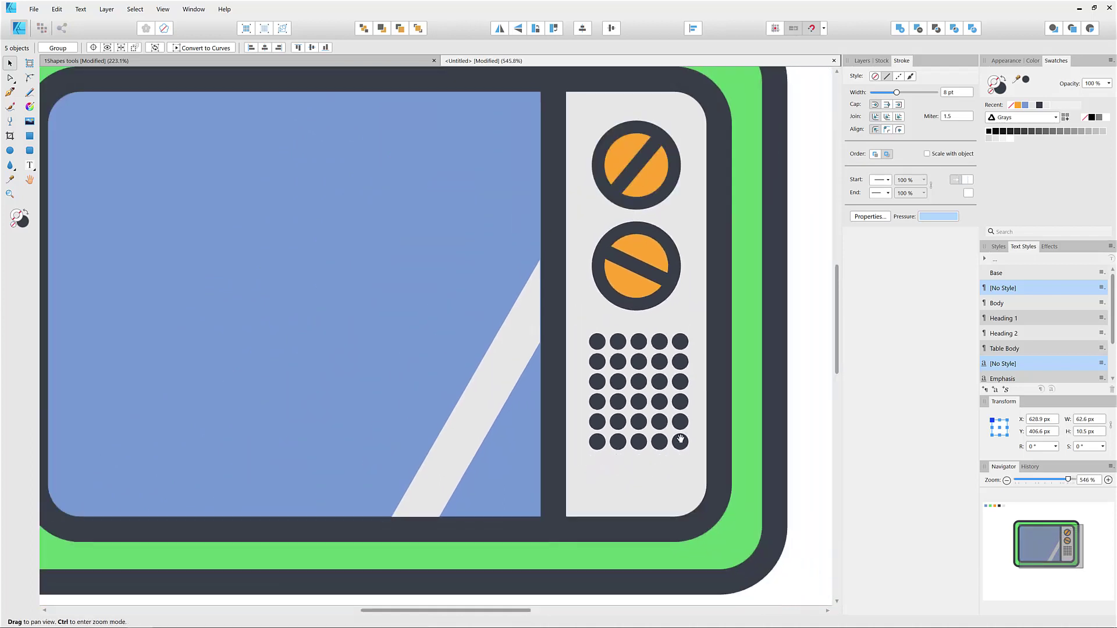
drag(759, 411, 628, 381)
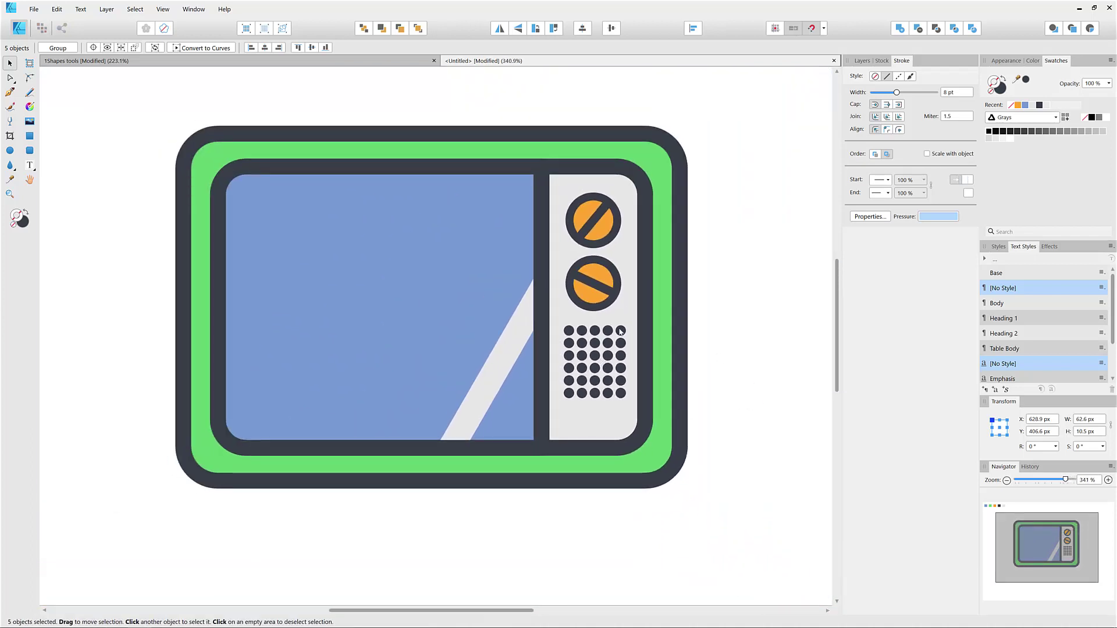
click(570, 331)
click(631, 311)
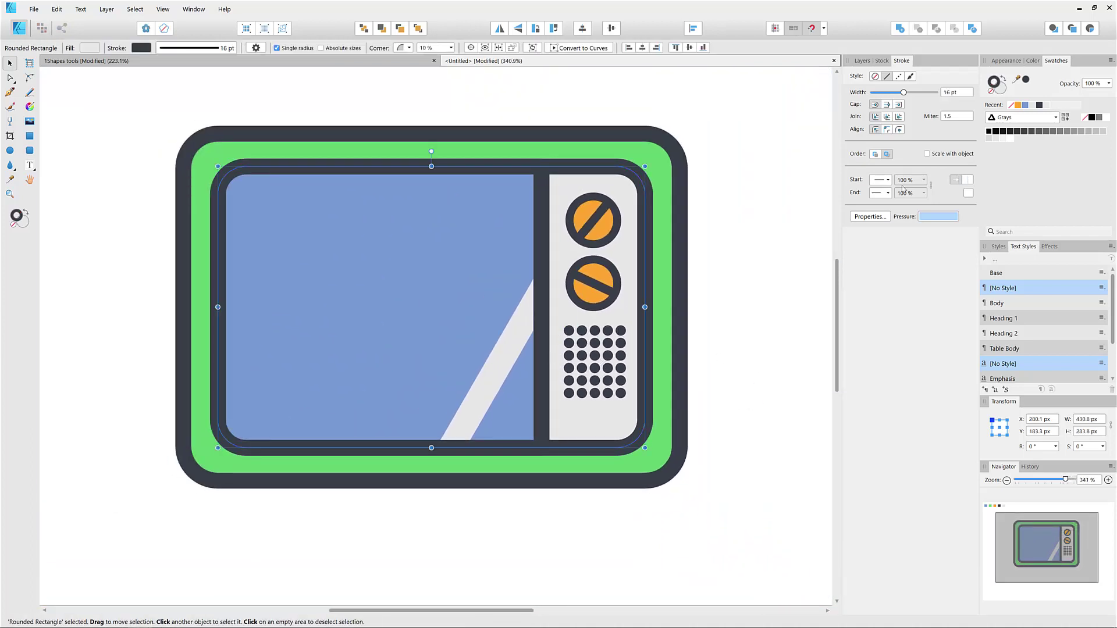
click(861, 60)
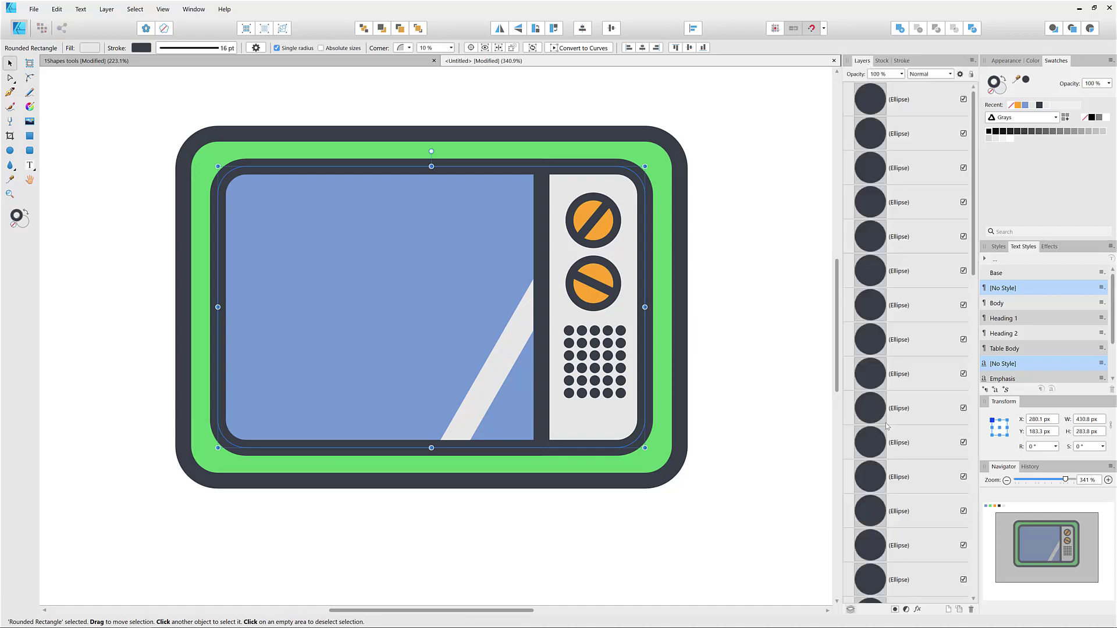
click(910, 382)
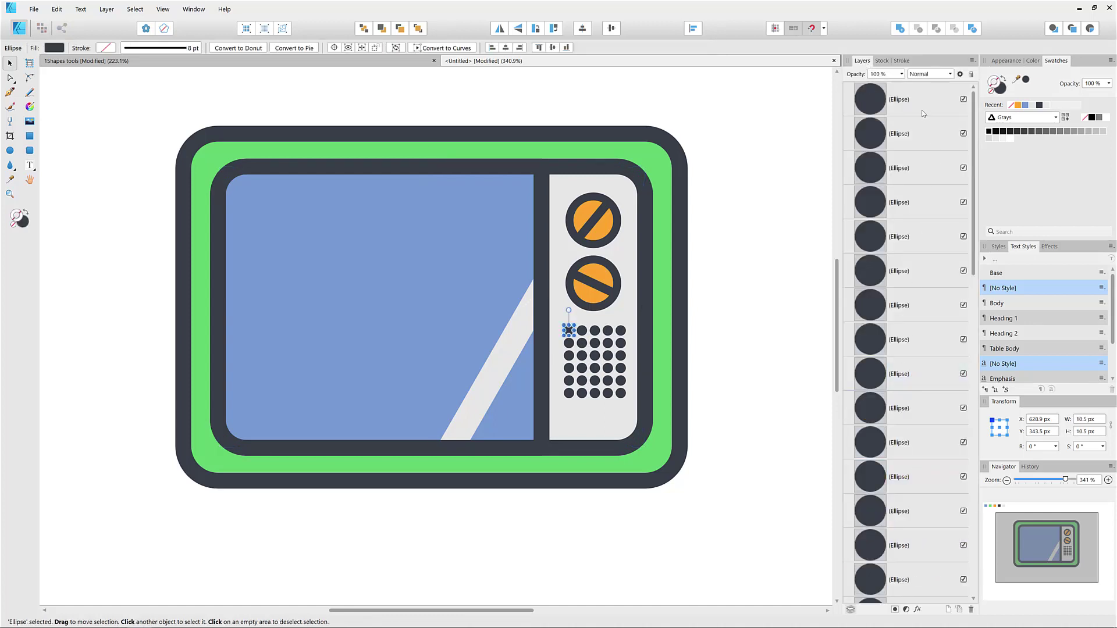
key(ctrl+a)
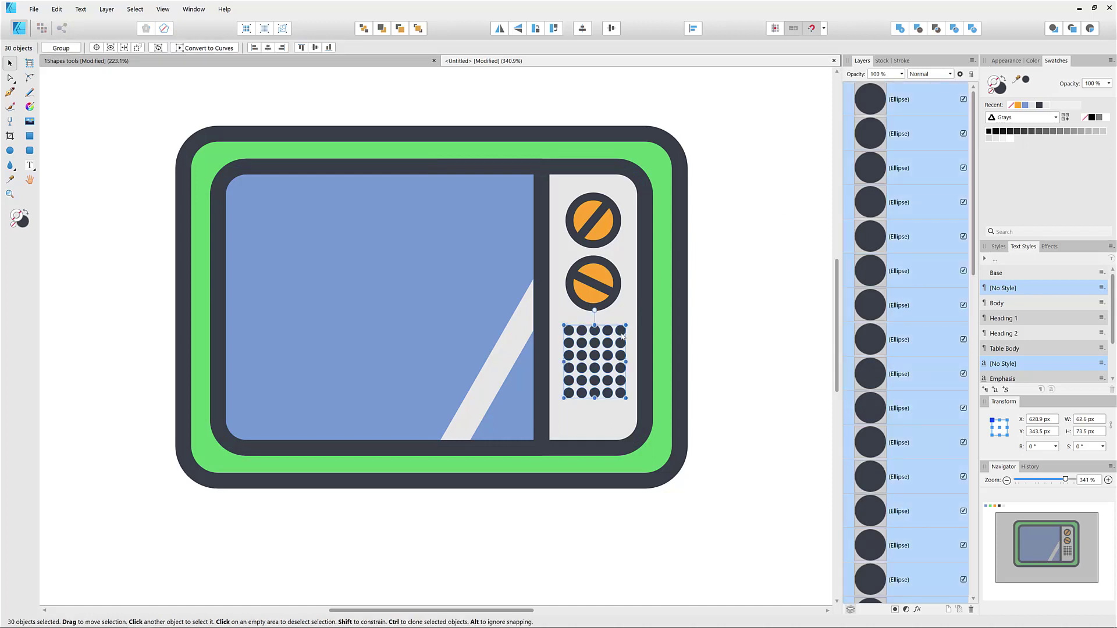
drag(622, 336, 622, 350)
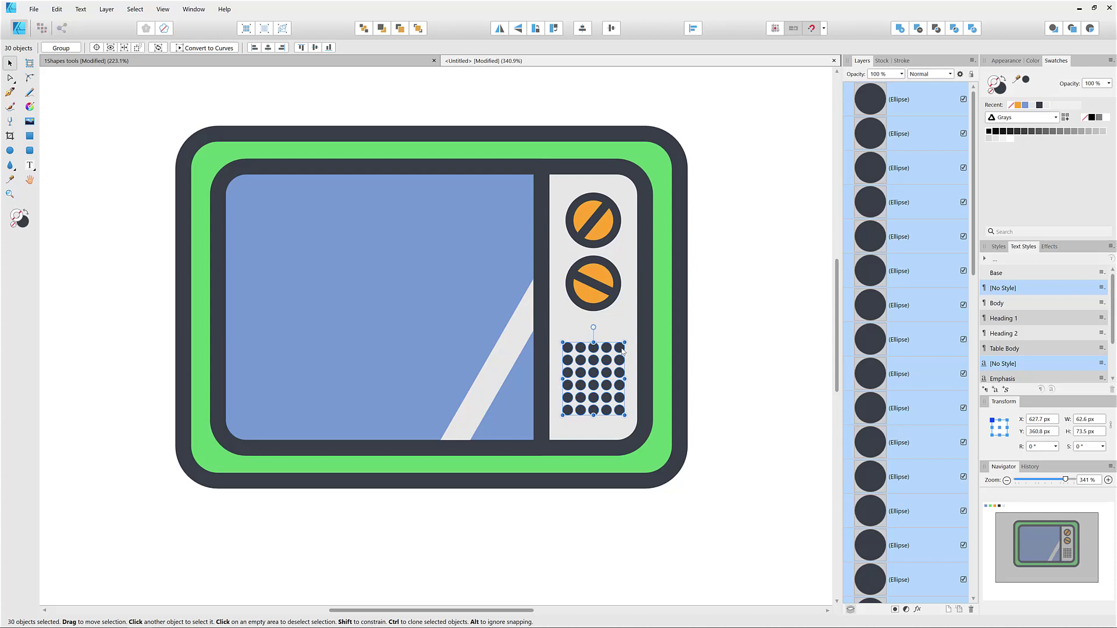
key(ctrl+g)
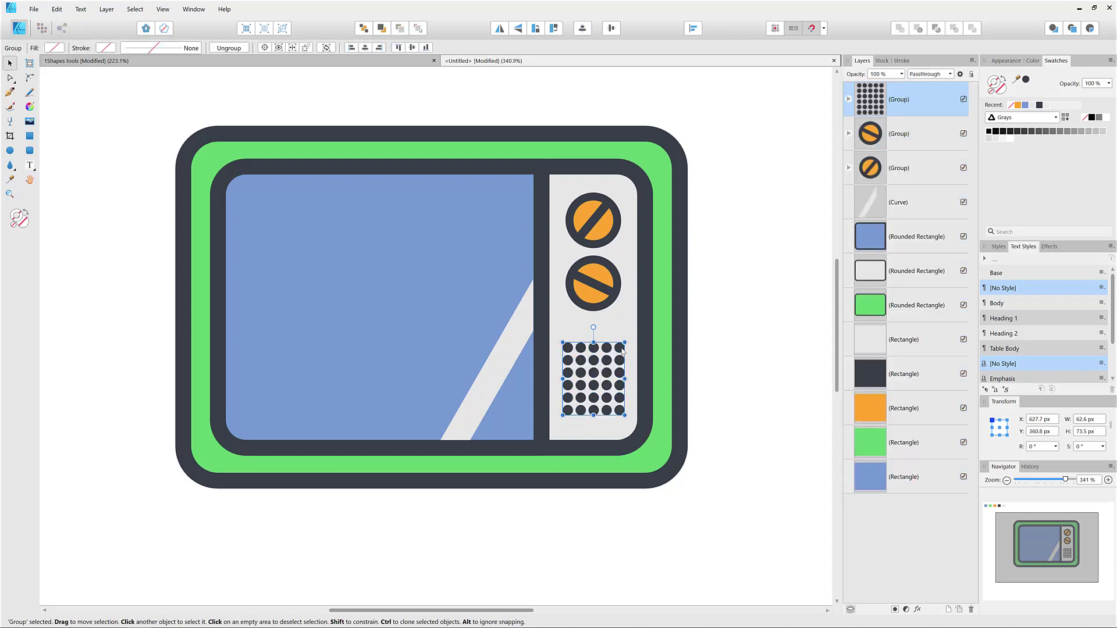
Step: Move both orange knobs down slightly together and deselect them
click(594, 284)
shift+click(591, 222)
drag(592, 278, 591, 286)
click(754, 329)
Step: Move the whole TV, without the colour swatches, down and slightly right to about X 278 px, Y 264 px, and deselect it
scroll(754, 329, down, 3)
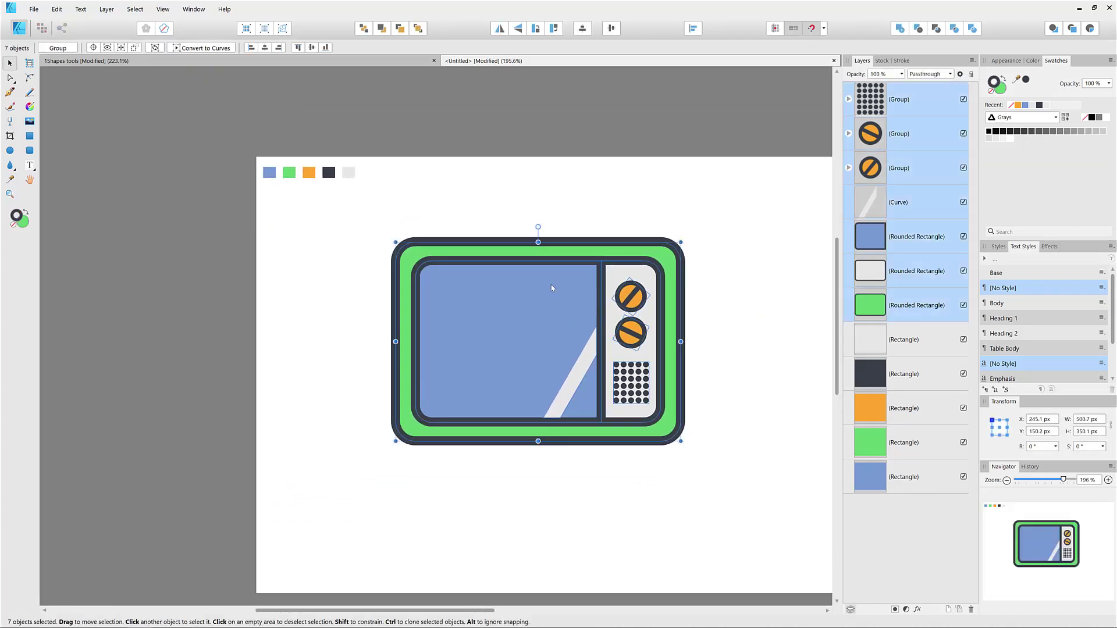
drag(551, 284, 569, 349)
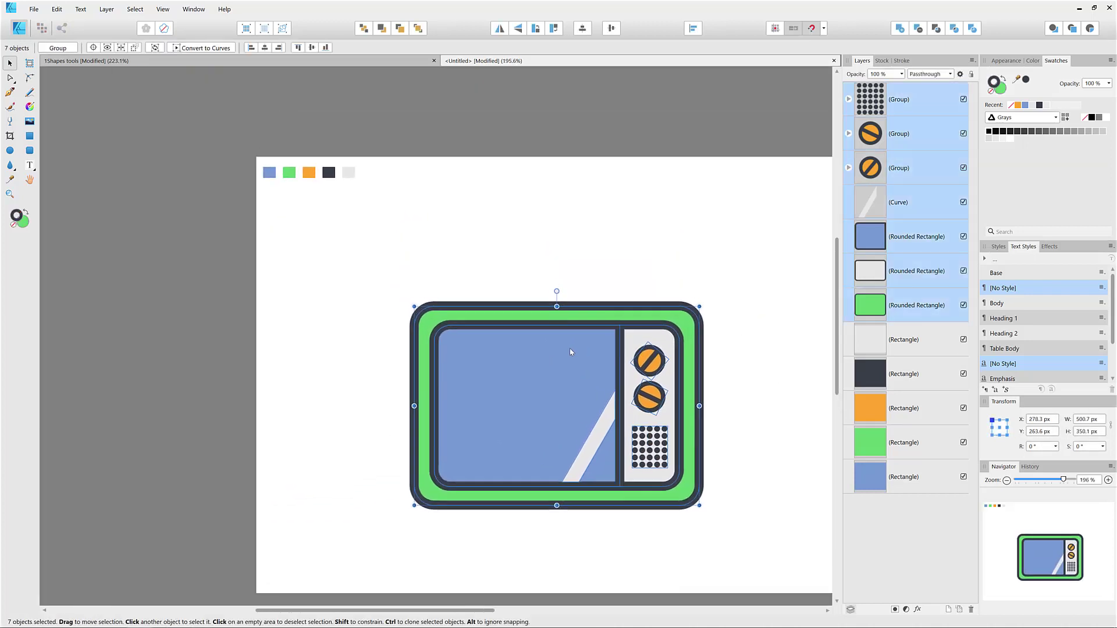
drag(607, 254, 571, 232)
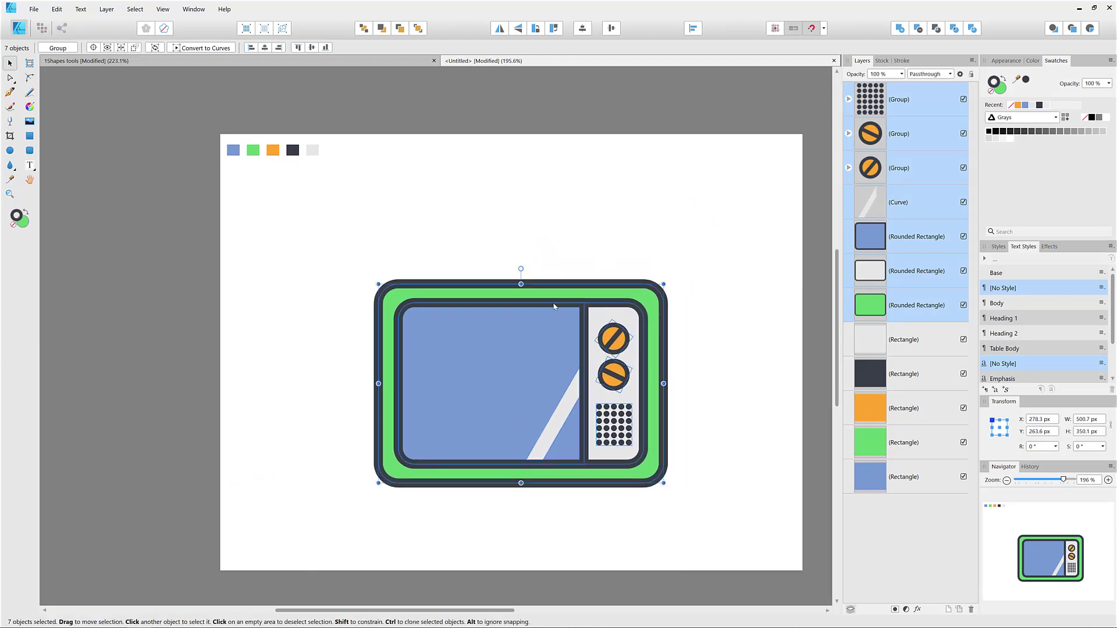
click(508, 278)
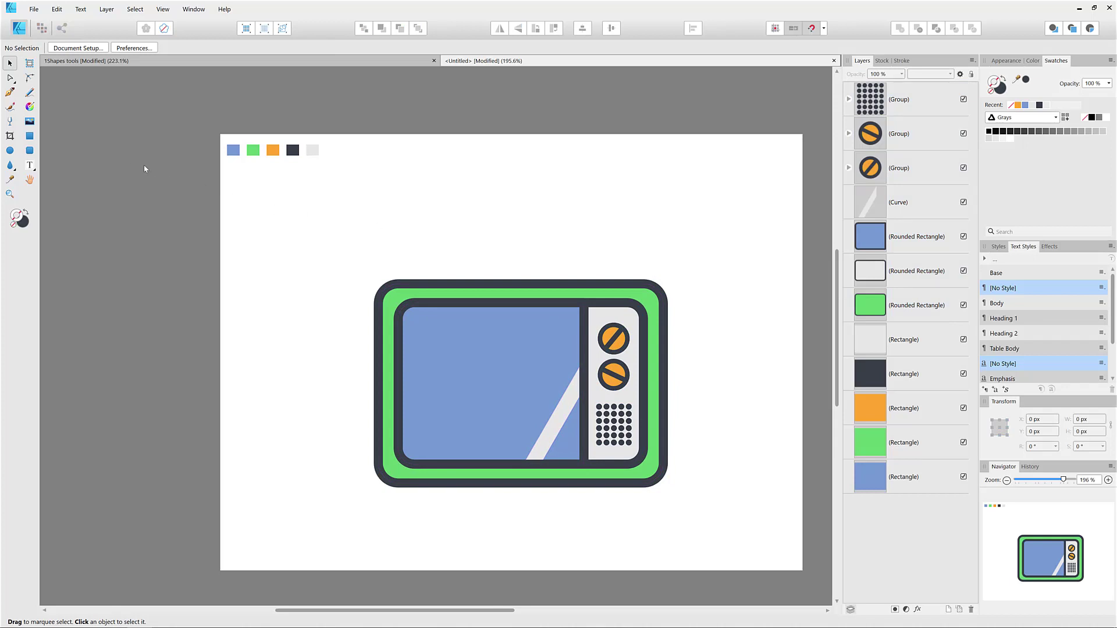
Step: Draw a circle about 85 px in diameter above the TV, with a dark grey outline and the sampled orange fill
click(10, 151)
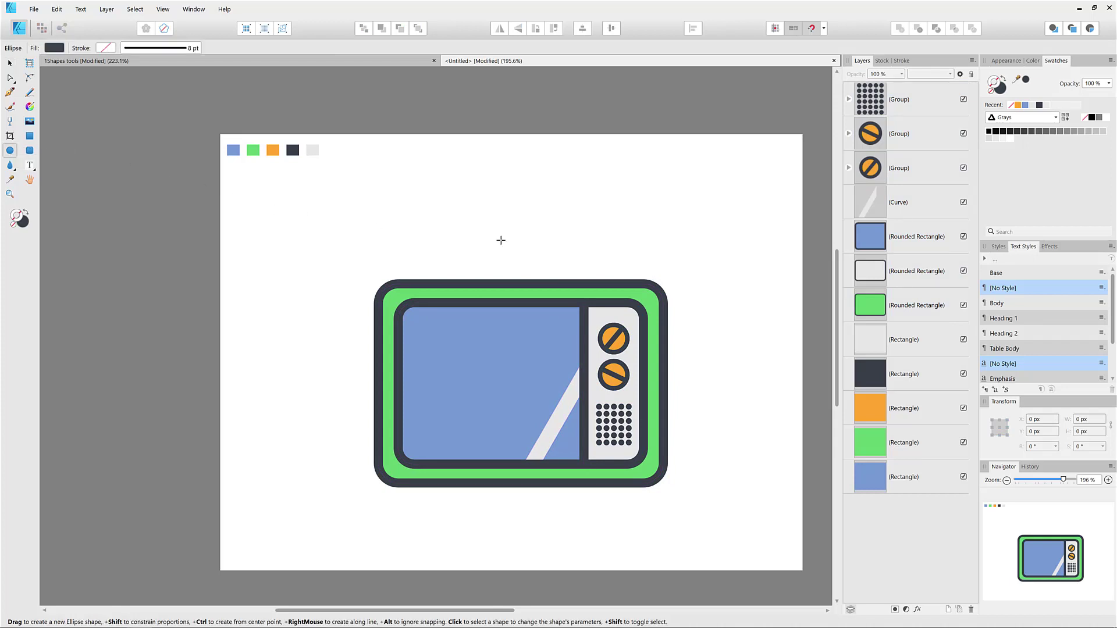
drag(482, 239, 531, 287)
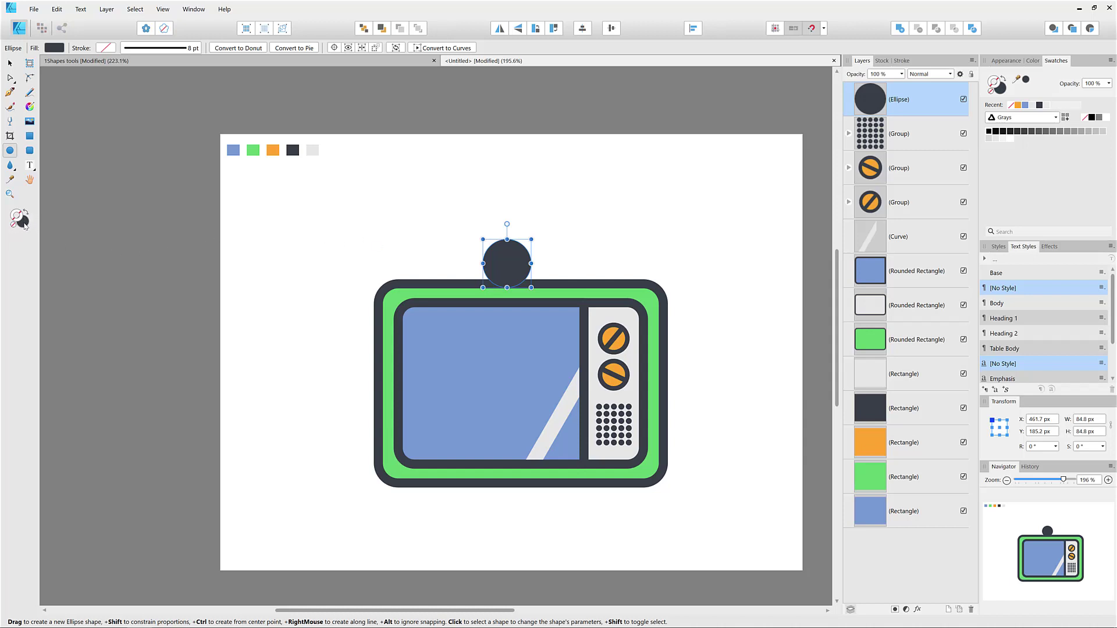
key(shift+x)
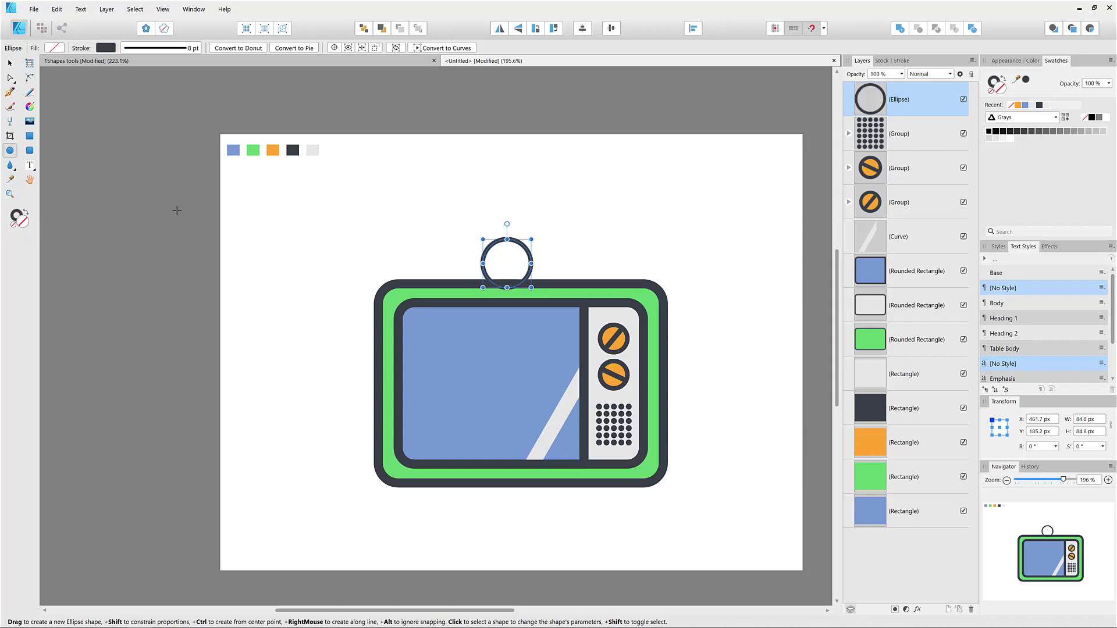
key(i)
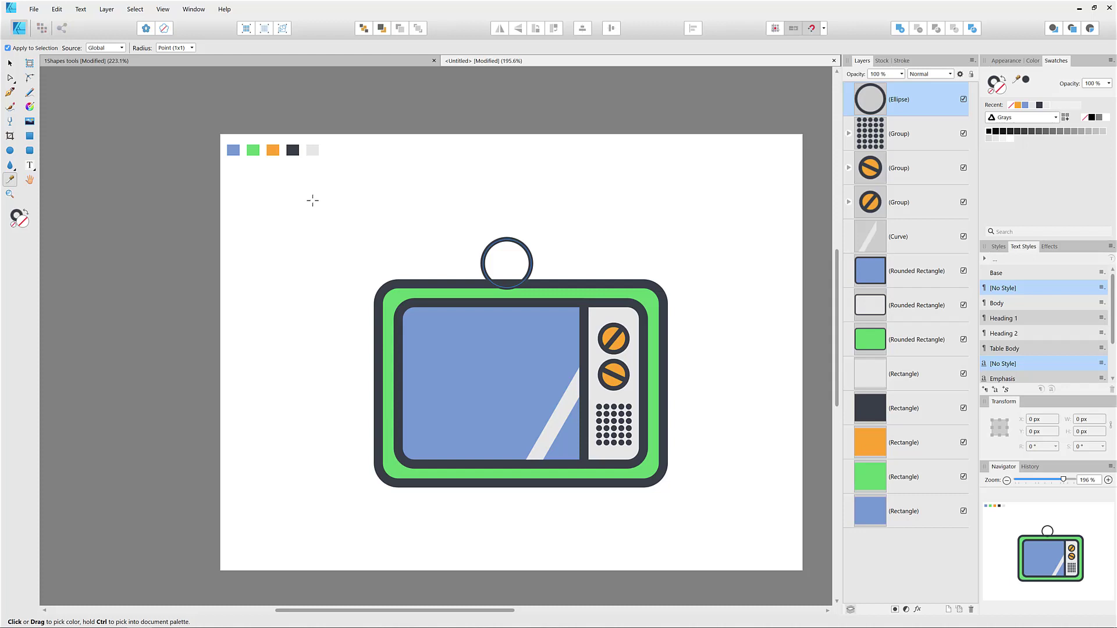
click(273, 150)
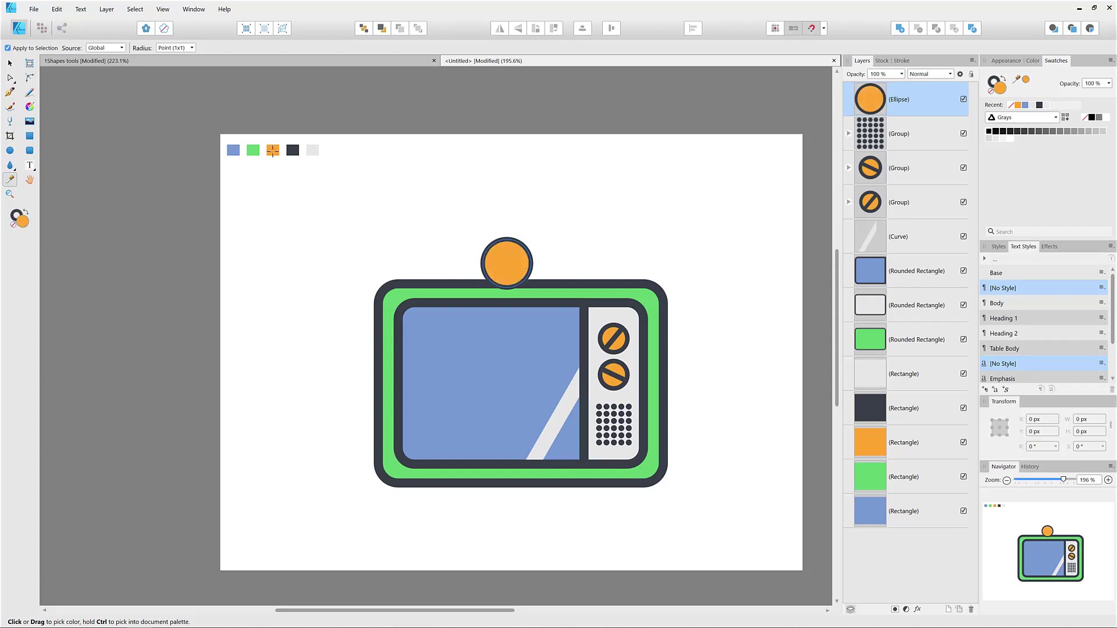
Step: Centre the orange circle horizontally on the TV, overlapping its top edge, and send it to the back as a dome
click(10, 63)
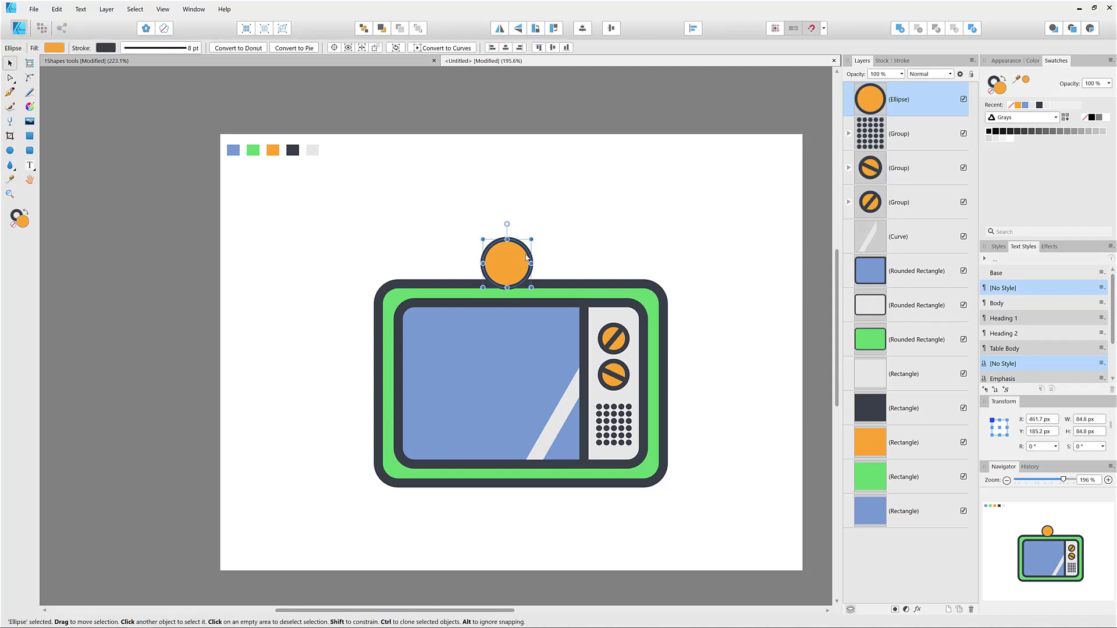
drag(525, 263, 526, 276)
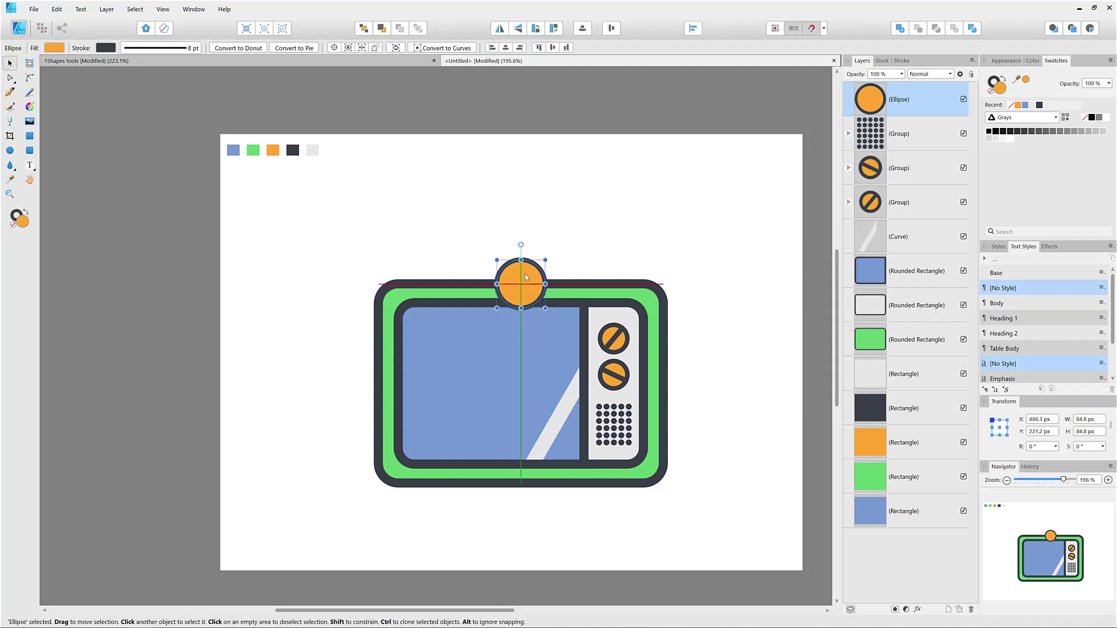
drag(524, 282, 525, 287)
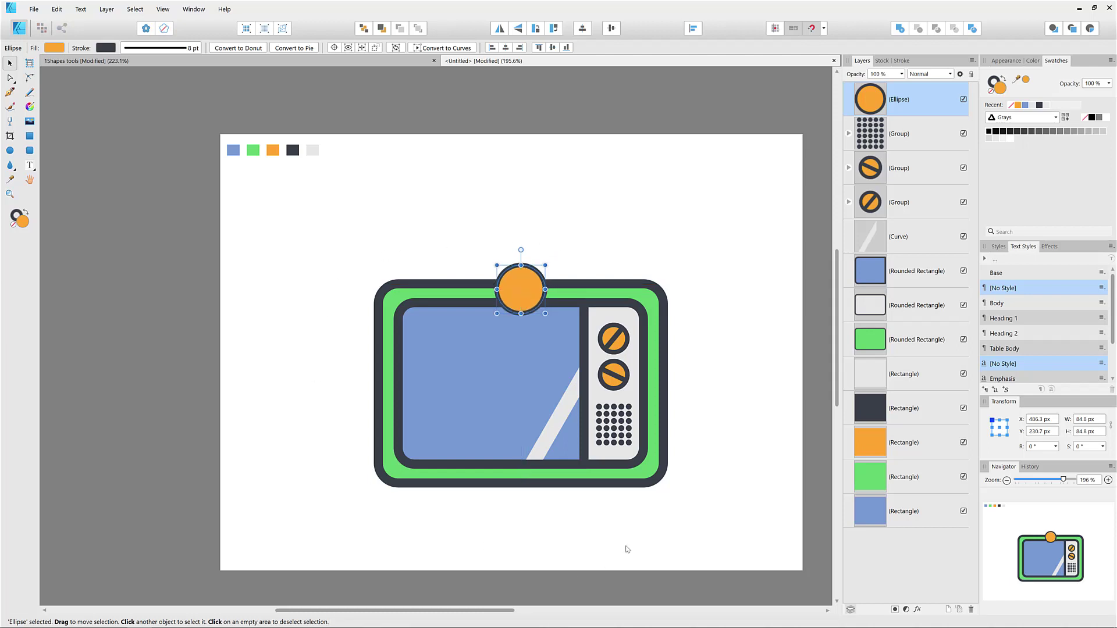
click(363, 29)
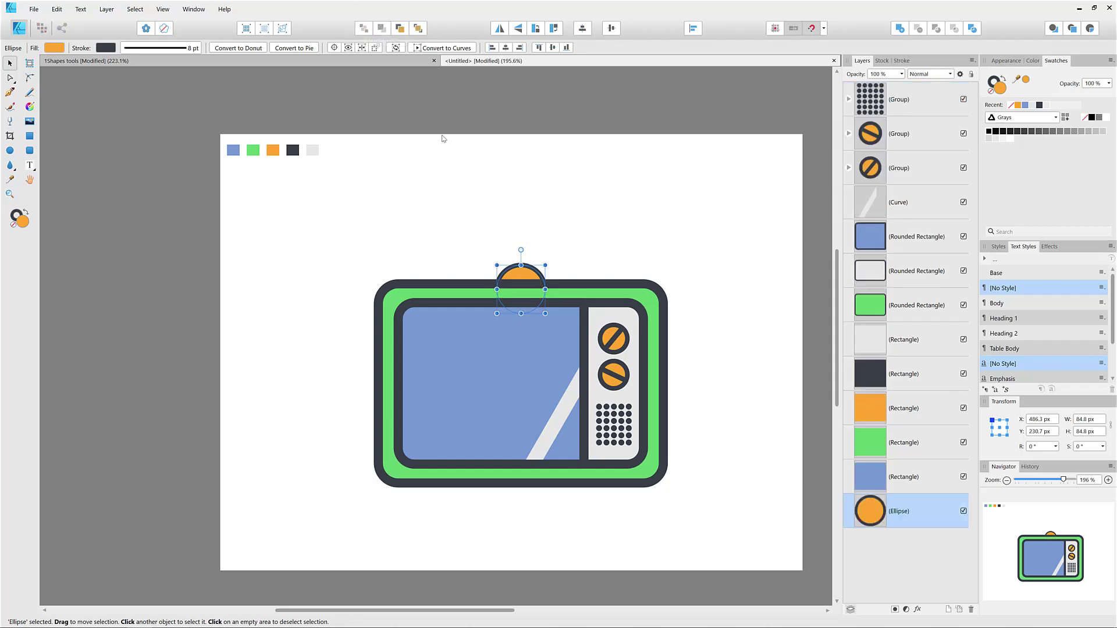
click(499, 180)
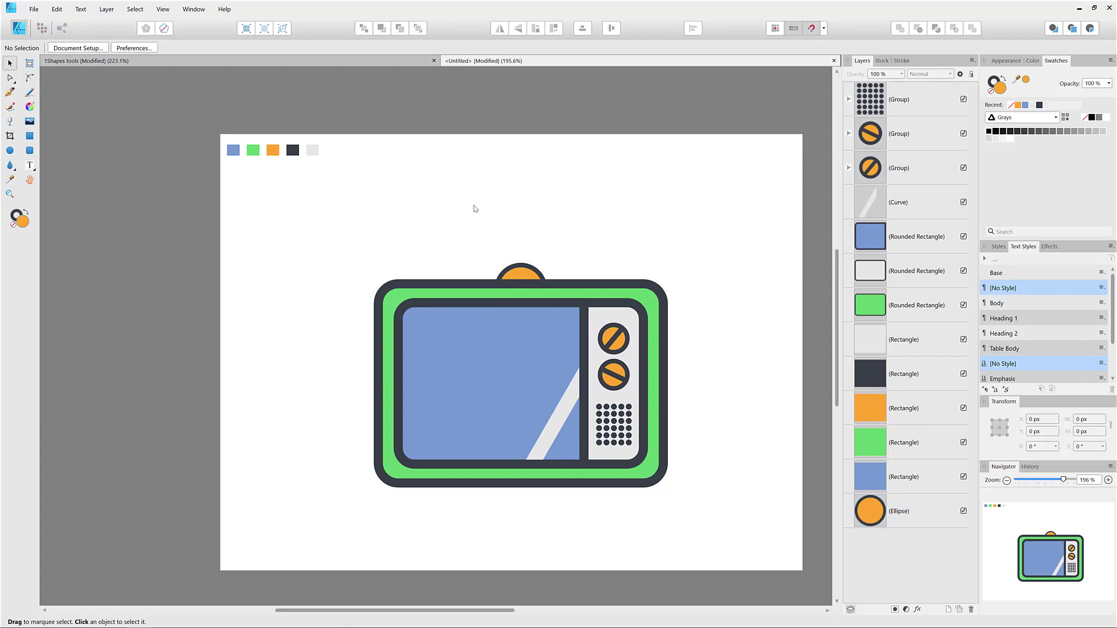
Step: Draw an orange circle about 22.5 px in diameter above and left of the dome, and set its outline to 5 pt
mouse_move(522, 278)
mouse_down()
mouse_move(499, 221)
mouse_move(473, 197)
mouse_move(492, 191)
mouse_move(478, 200)
mouse_up()
click(516, 224)
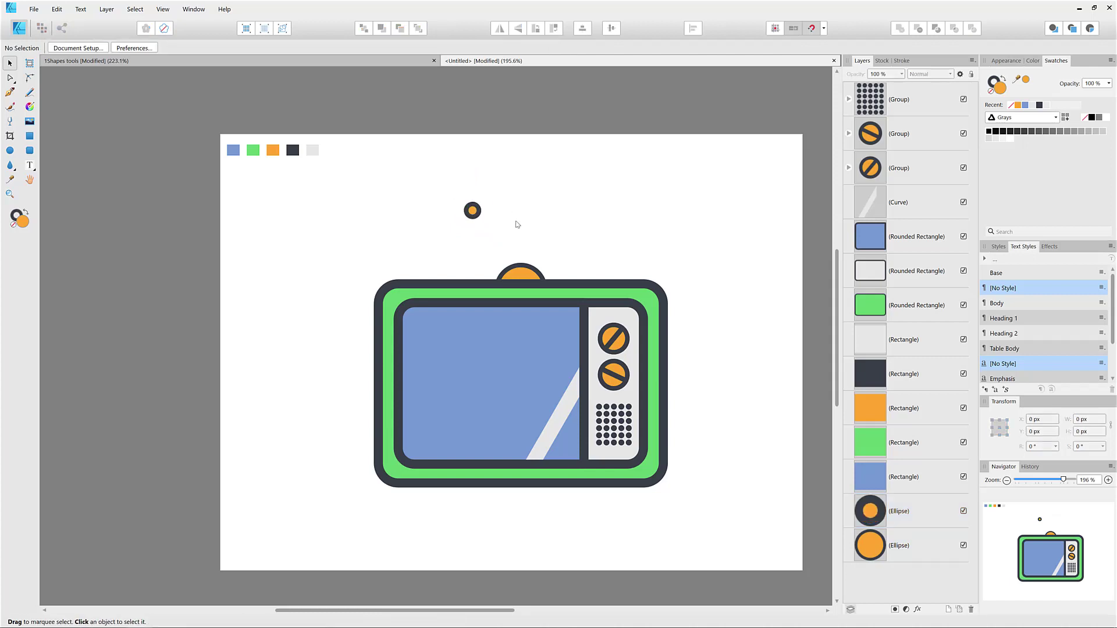
scroll(500, 221, up, 3)
click(467, 205)
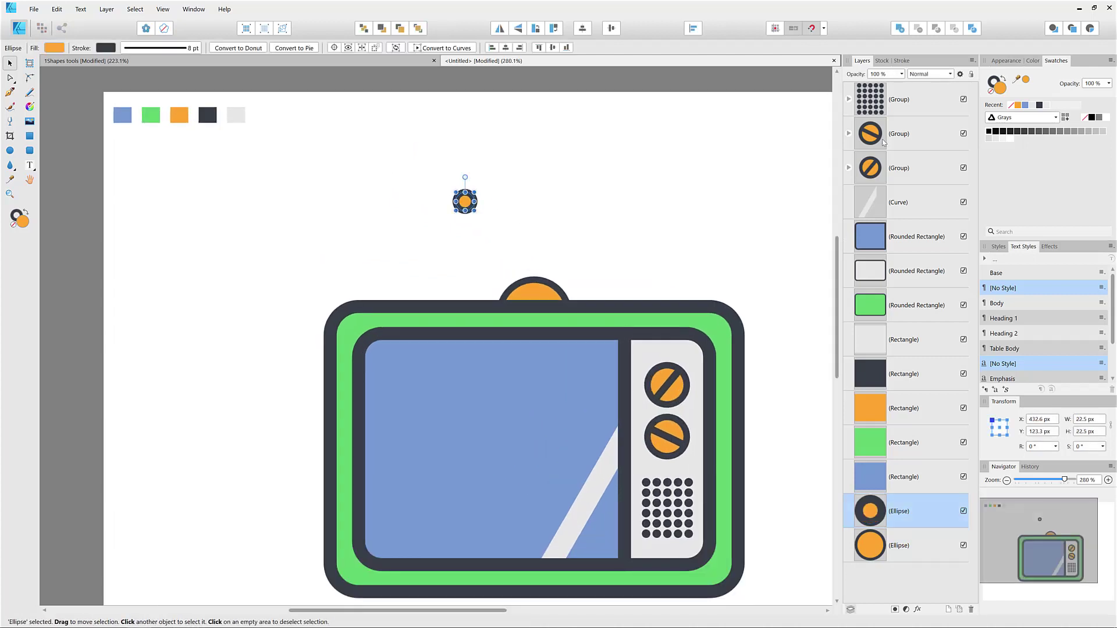
click(901, 60)
drag(897, 95, 895, 95)
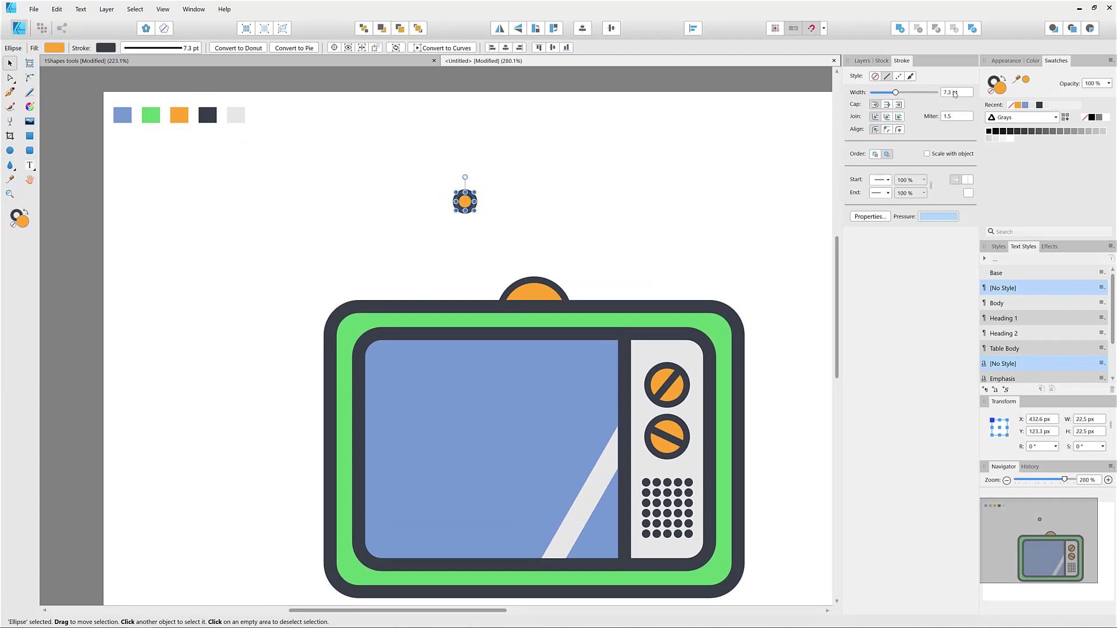
click(954, 91)
text(5)
key(Return)
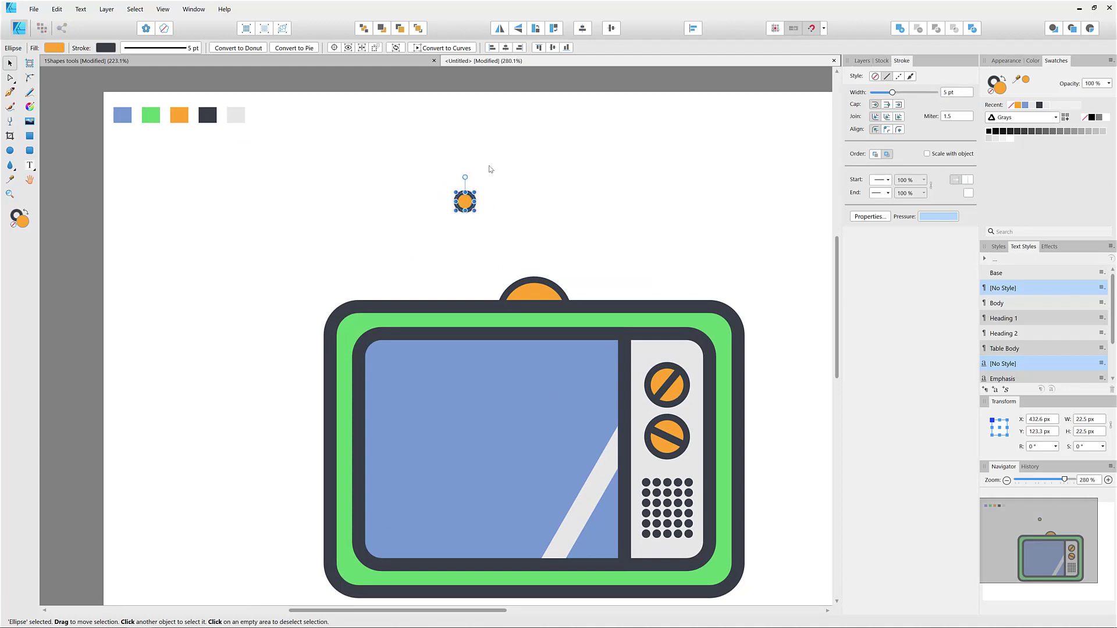
click(395, 182)
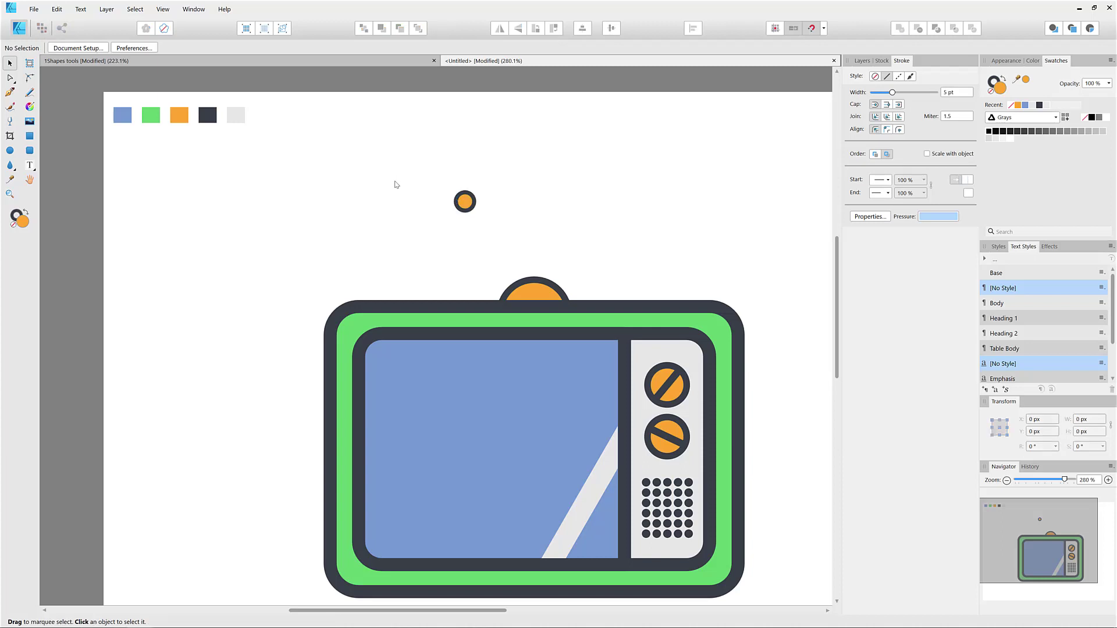
Step: Draw a straight antenna line with no fill and a 5 pt dark grey stroke from the small orange circle to the dome, and deselect it
click(10, 93)
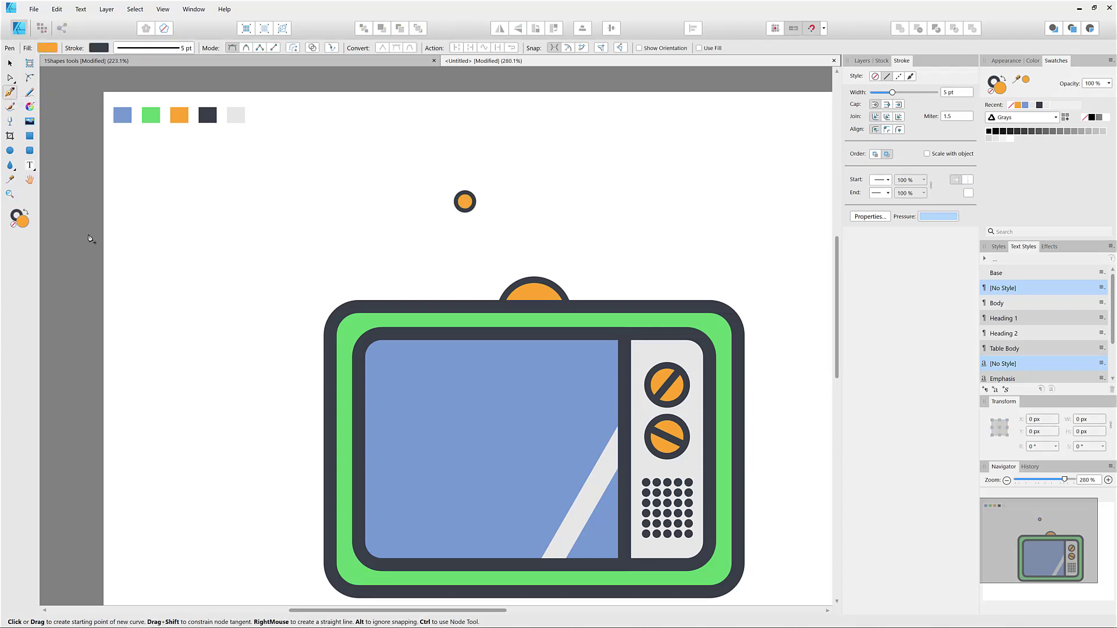
key(slash)
key(x)
click(474, 210)
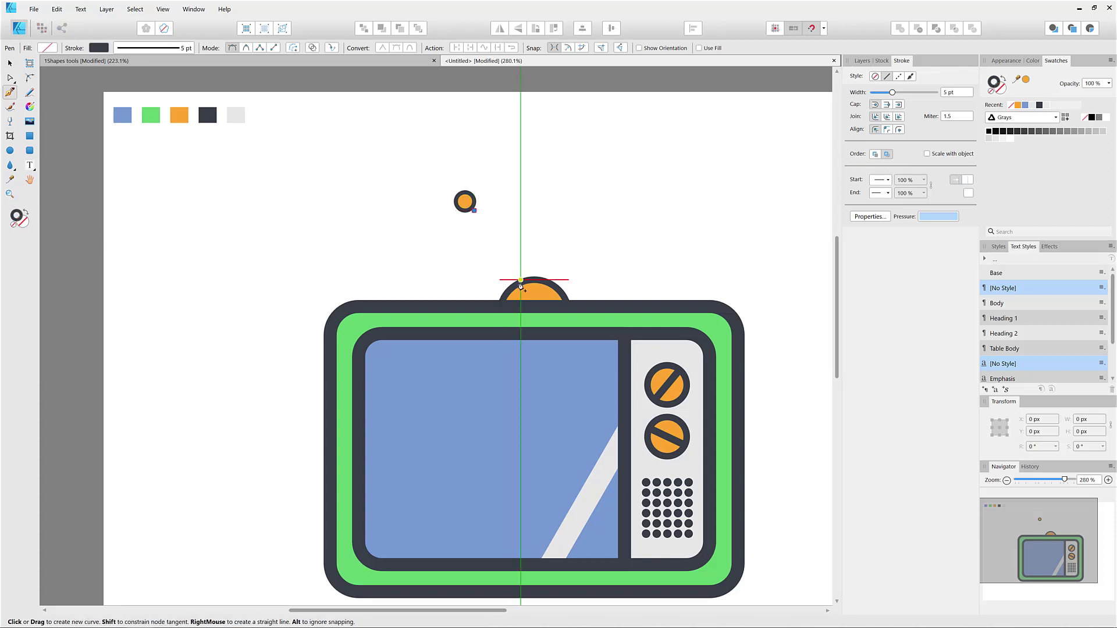
click(520, 280)
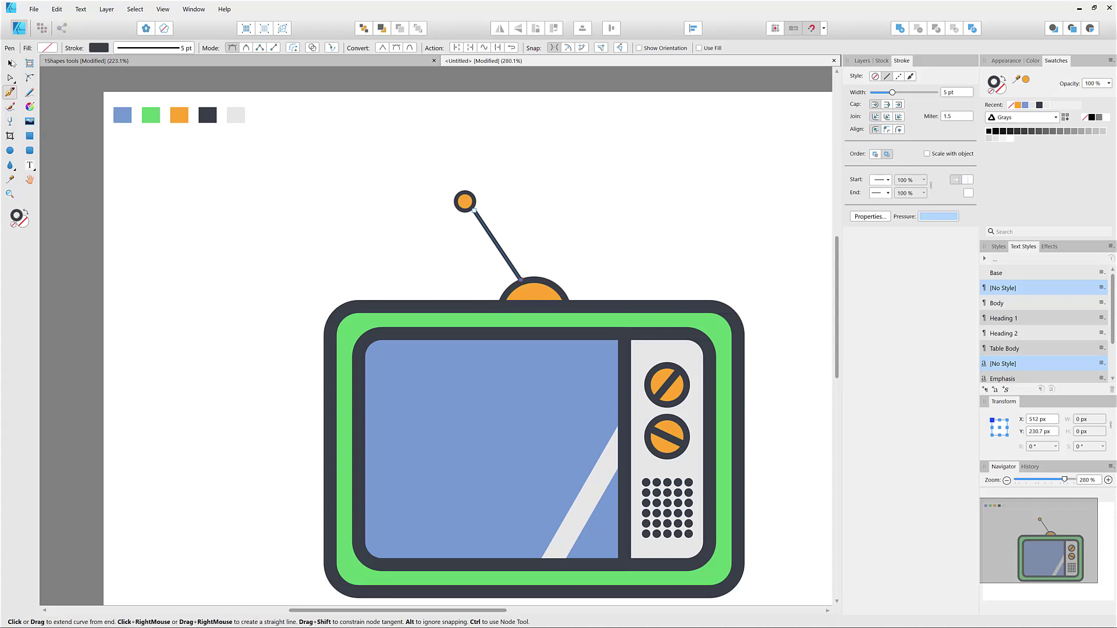
click(10, 62)
click(584, 190)
scroll(491, 219, up, 5)
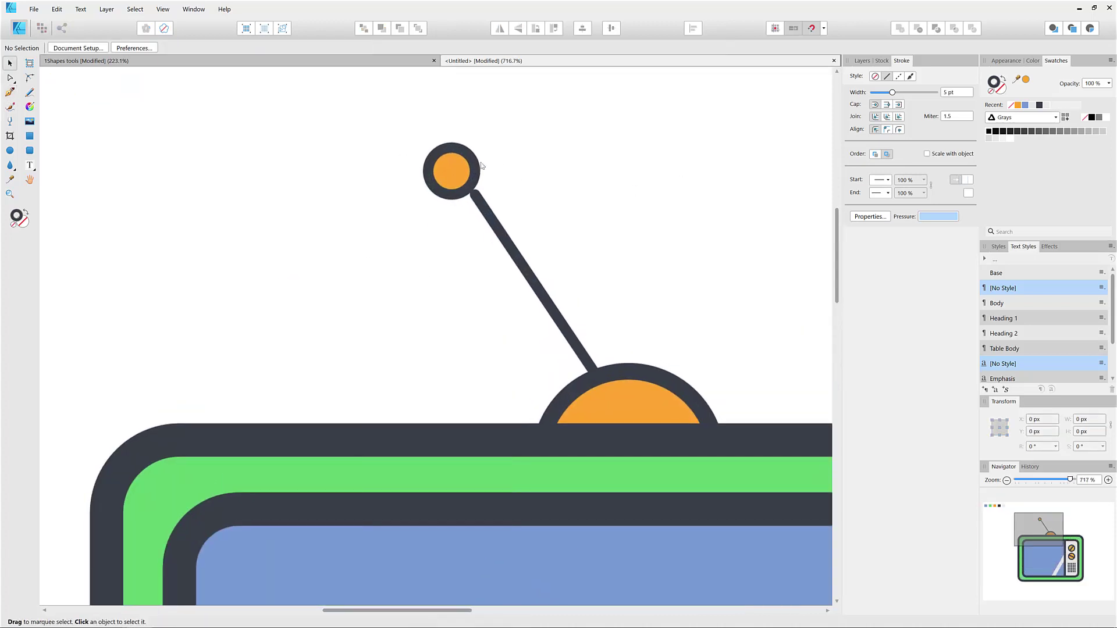
click(481, 163)
drag(481, 163, 486, 163)
click(578, 206)
scroll(578, 206, down, 5)
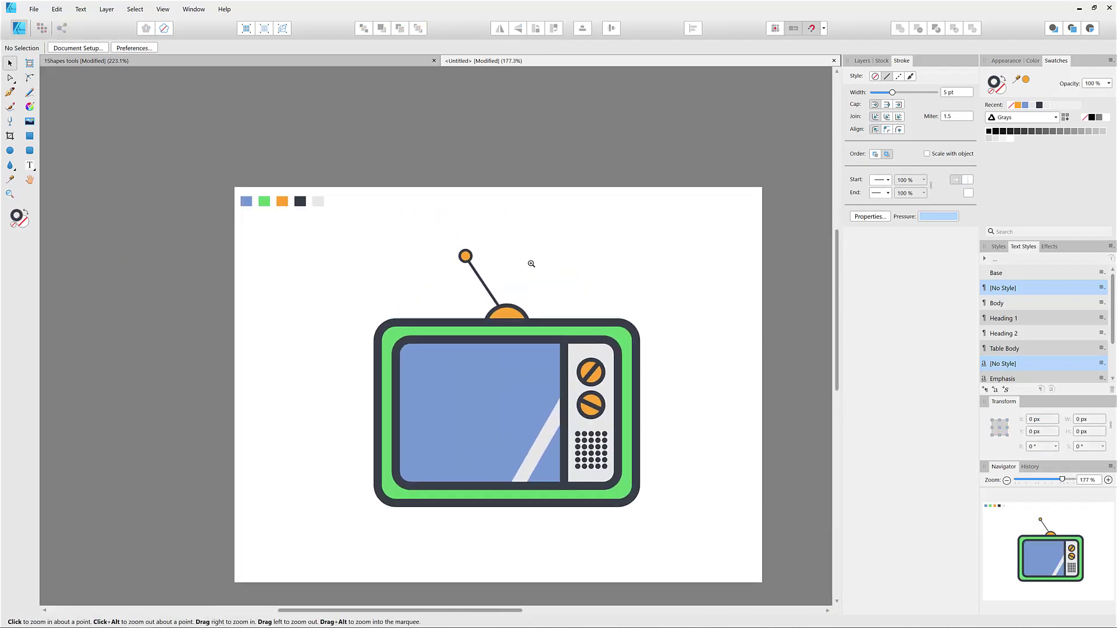
Step: Set the antenna line's stroke width to 7 pt and deselect it
click(454, 285)
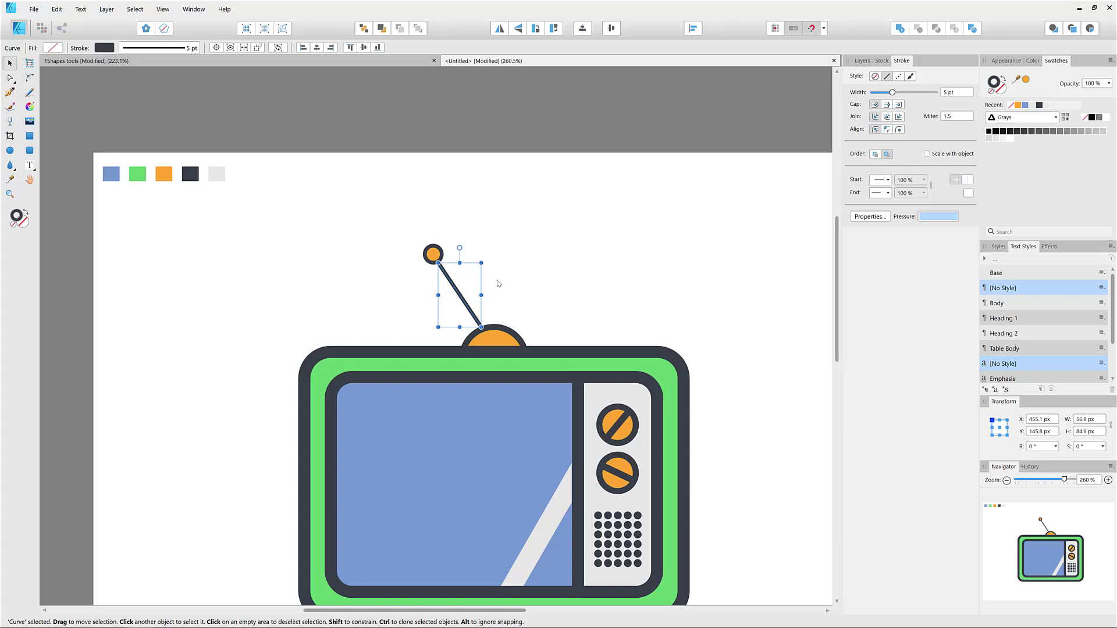
click(959, 95)
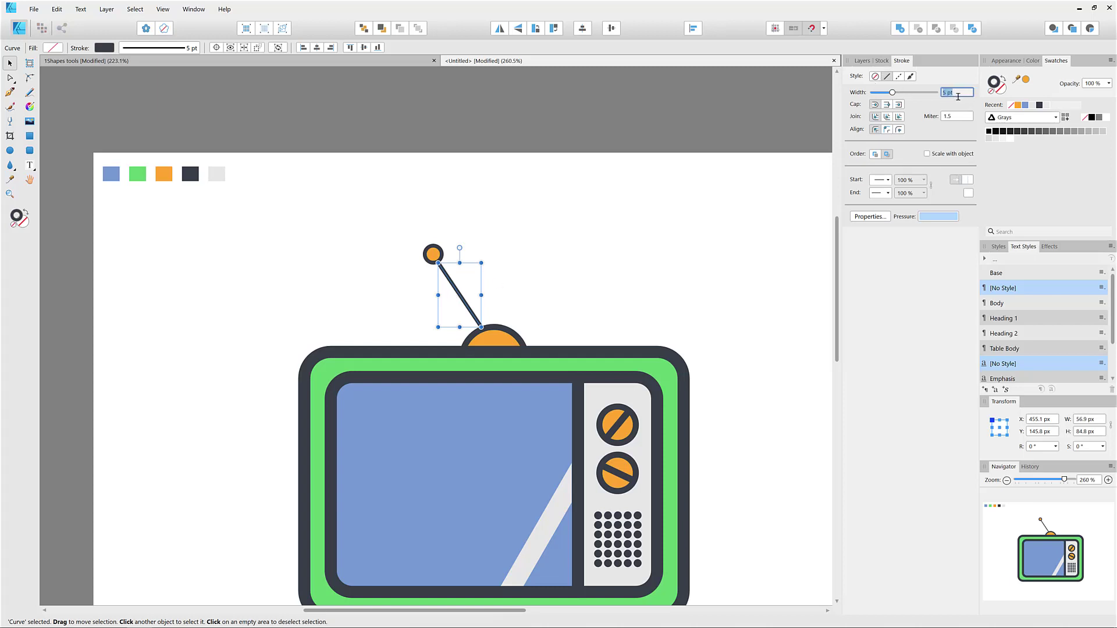
key(Up)
key(Up)
click(609, 291)
Step: Move the antenna's circle and line together down and slightly right so the line overlaps the dome, and send them to the back
scroll(492, 292, up, 3)
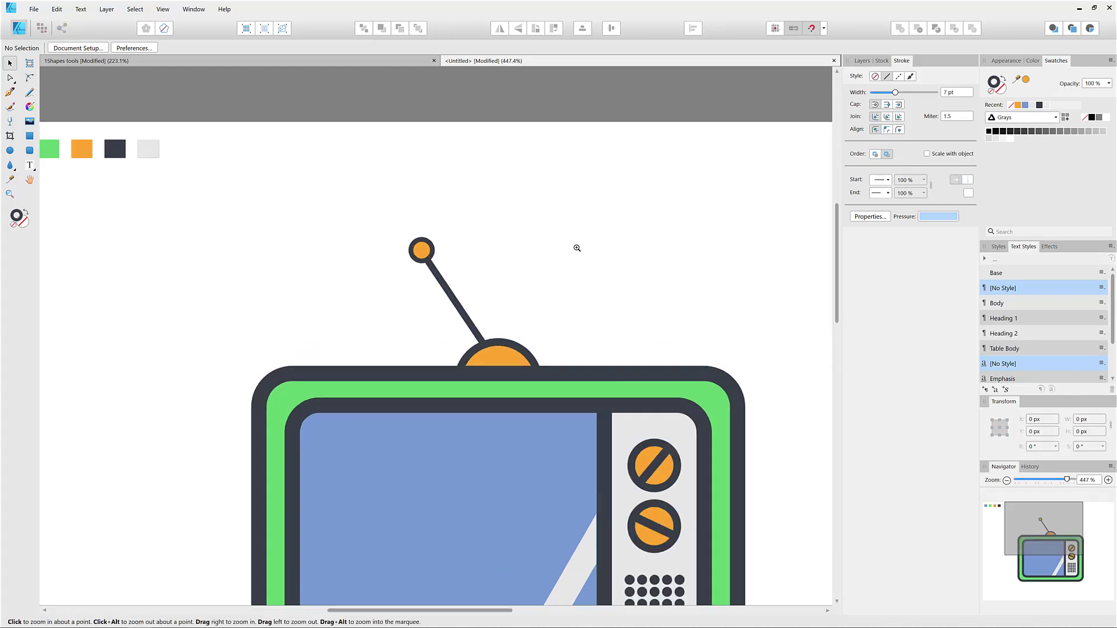
click(400, 242)
shift+click(424, 285)
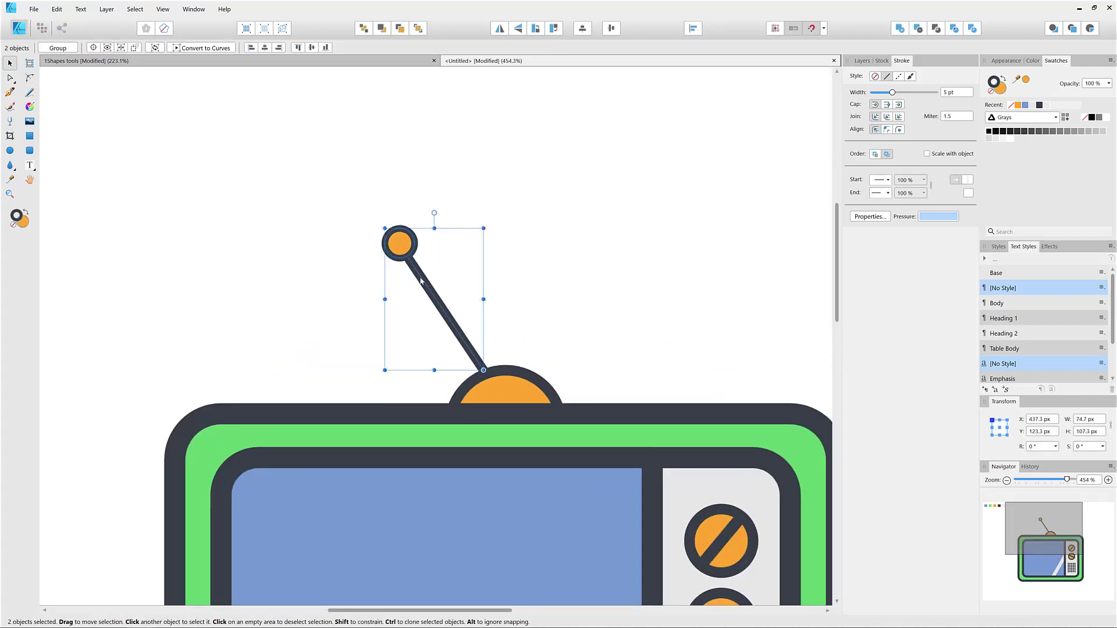
drag(421, 281, 434, 319)
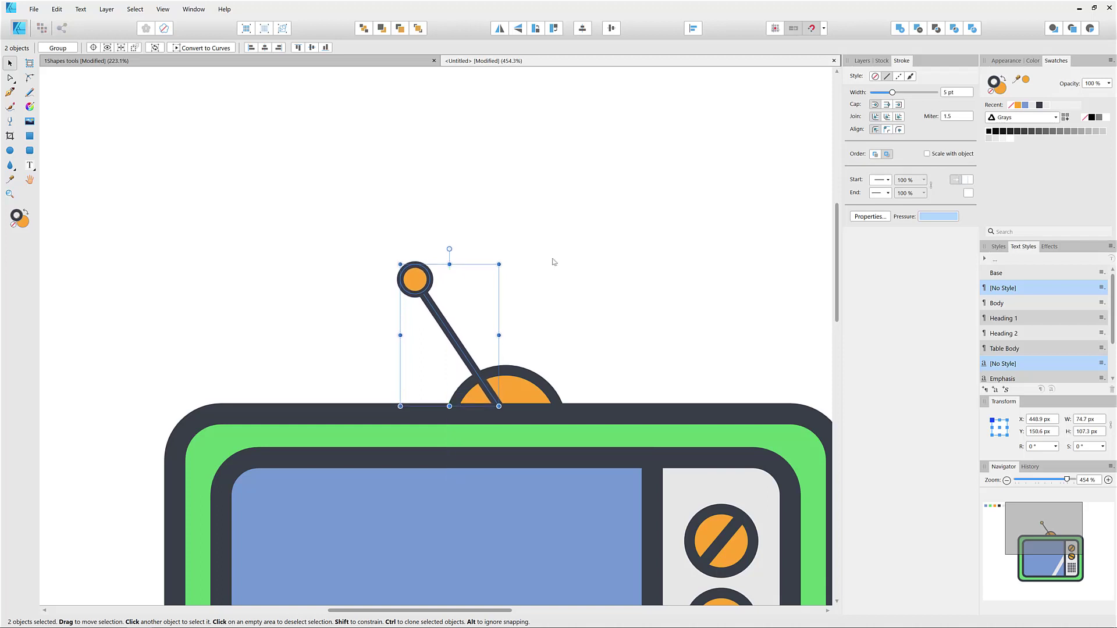
click(364, 29)
click(554, 233)
key(ctrl+space)
drag(663, 235, 605, 212)
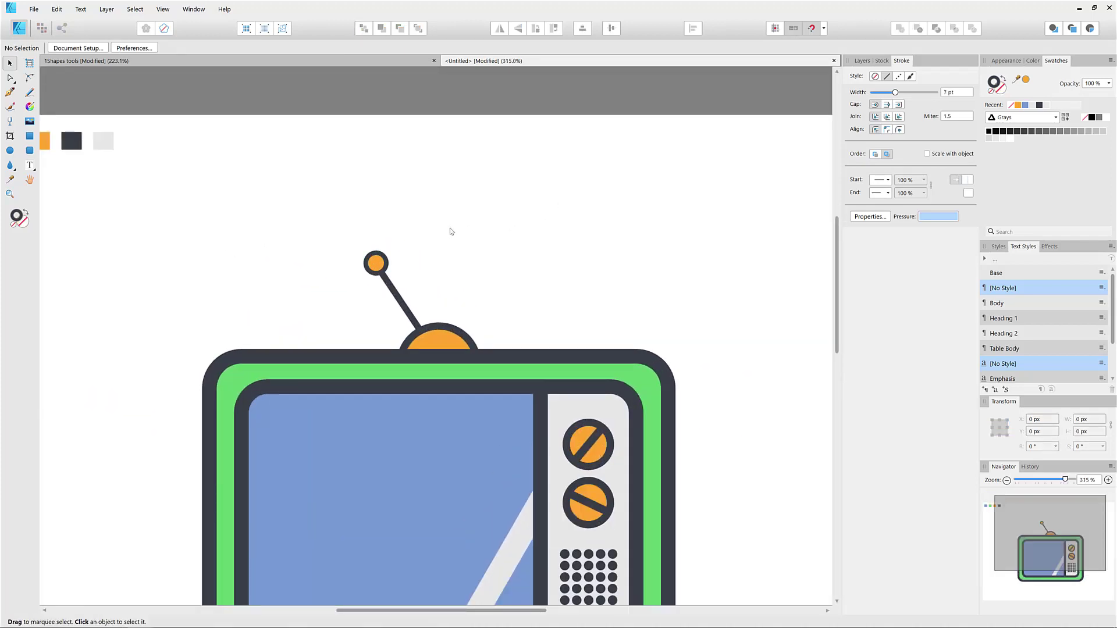
Step: Make a horizontally mirrored copy of the antenna and place it lower on the dome's right side, at about X 512 px, Y 173 px
click(376, 263)
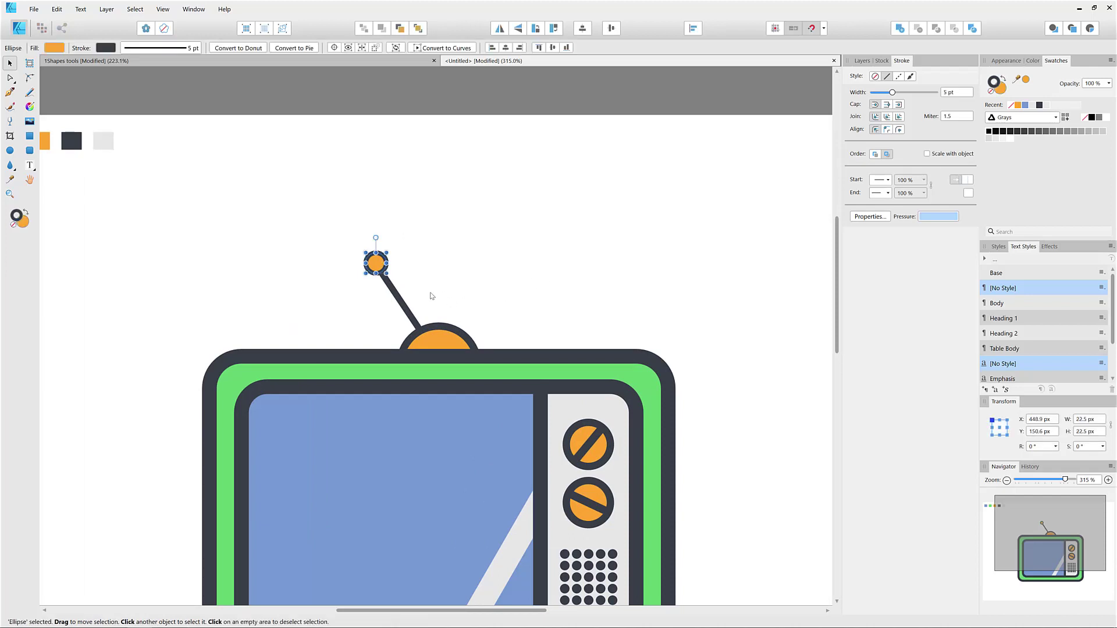
shift+click(394, 294)
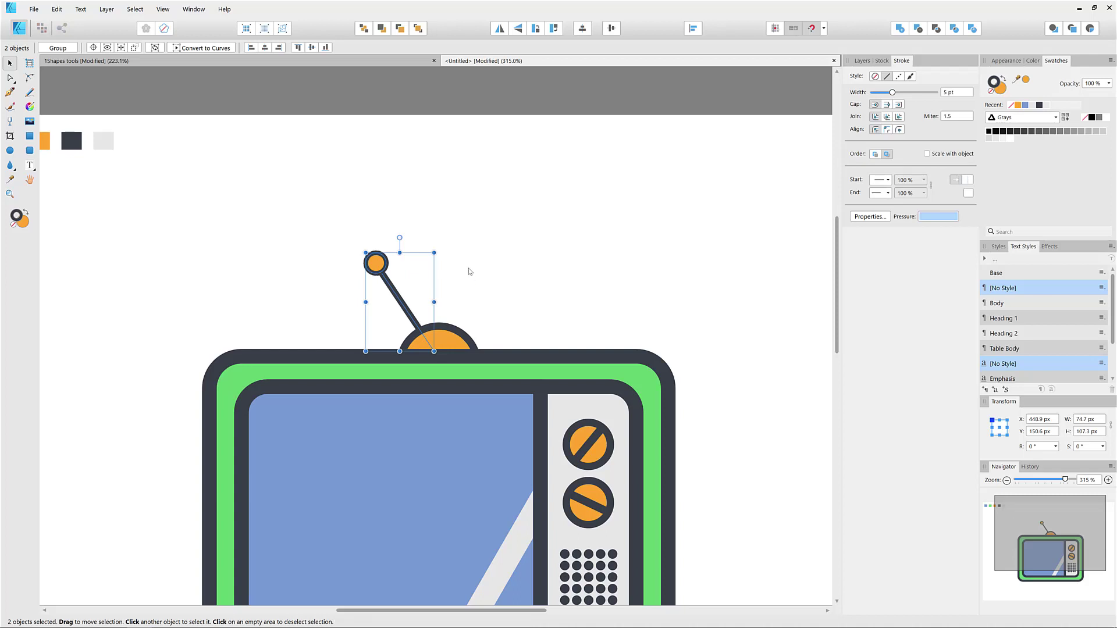
click(498, 29)
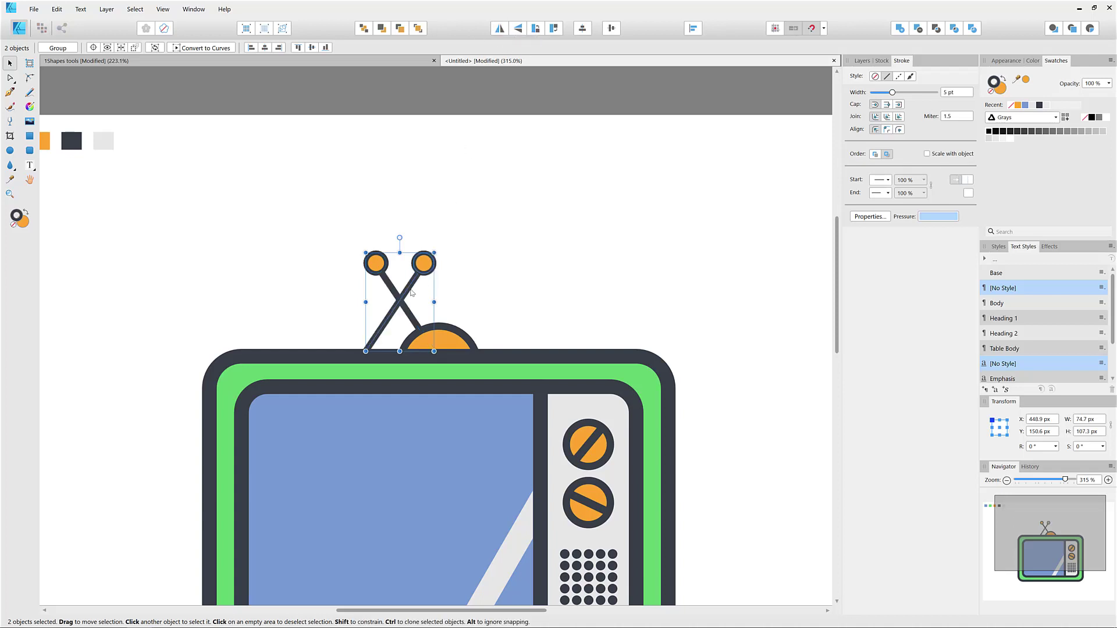
drag(403, 299, 464, 317)
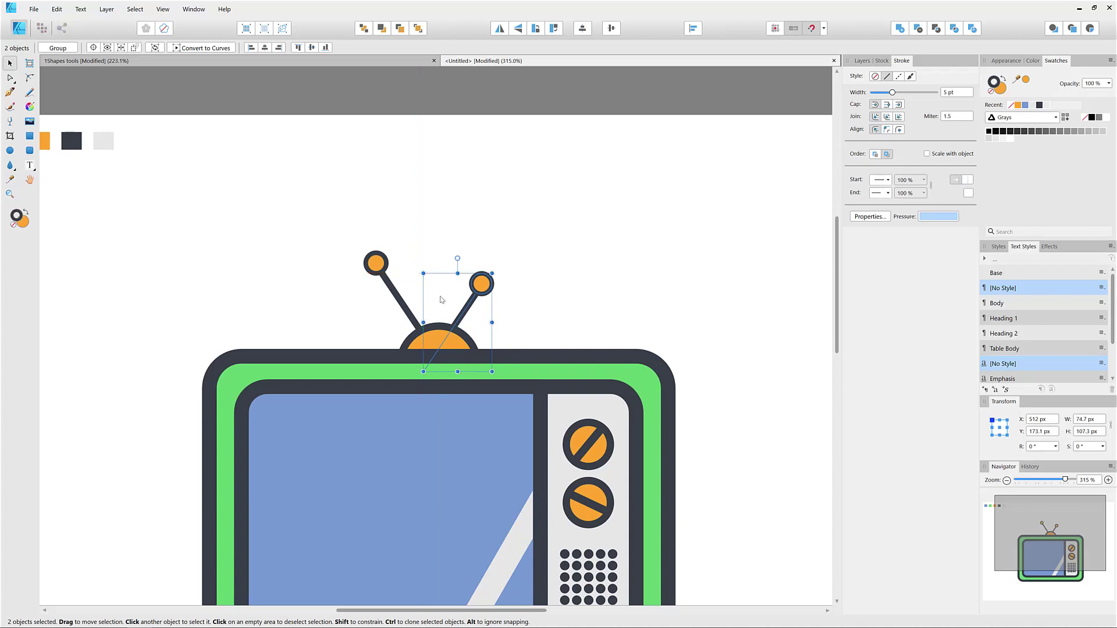
click(469, 220)
Step: Move the left antenna's circle and line up and right to about X 454 px, Y 131 px, and deselect them
drag(608, 219, 547, 224)
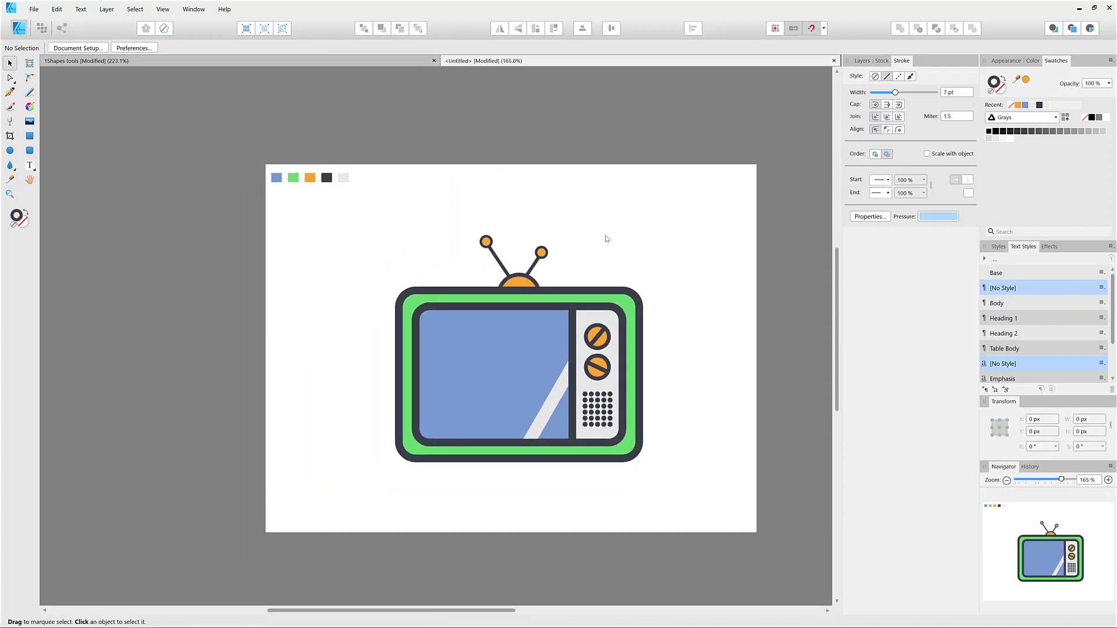
drag(451, 222, 504, 251)
shift+click(498, 259)
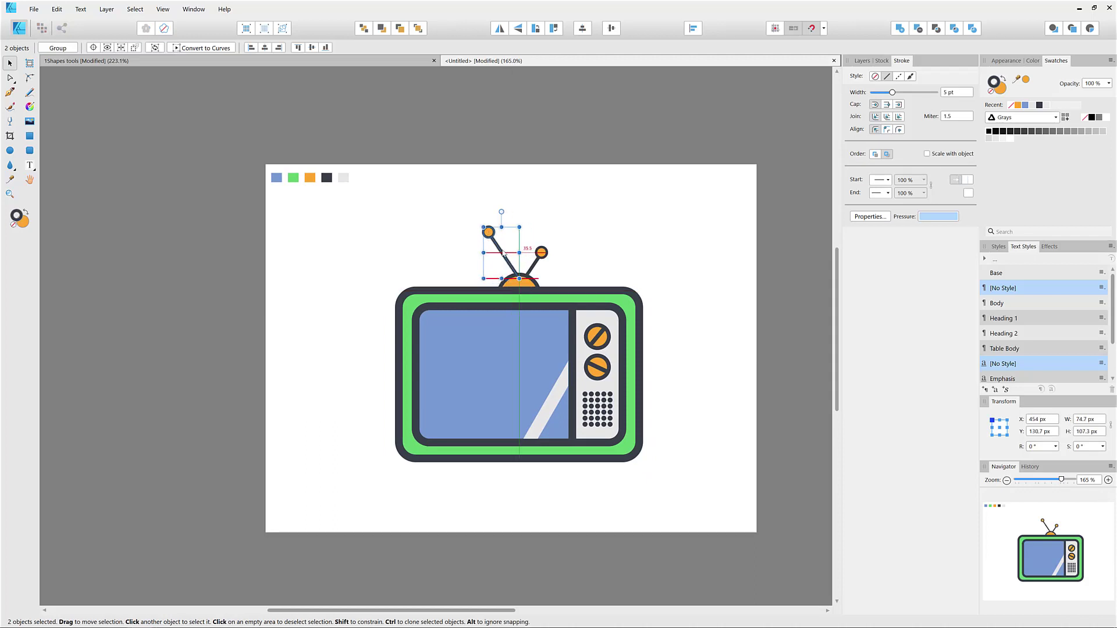
click(591, 261)
Step: Move the right antenna's circle and line slightly up and left to about X 504 px, Y 166 px, and deselect them
scroll(591, 262, up, 3)
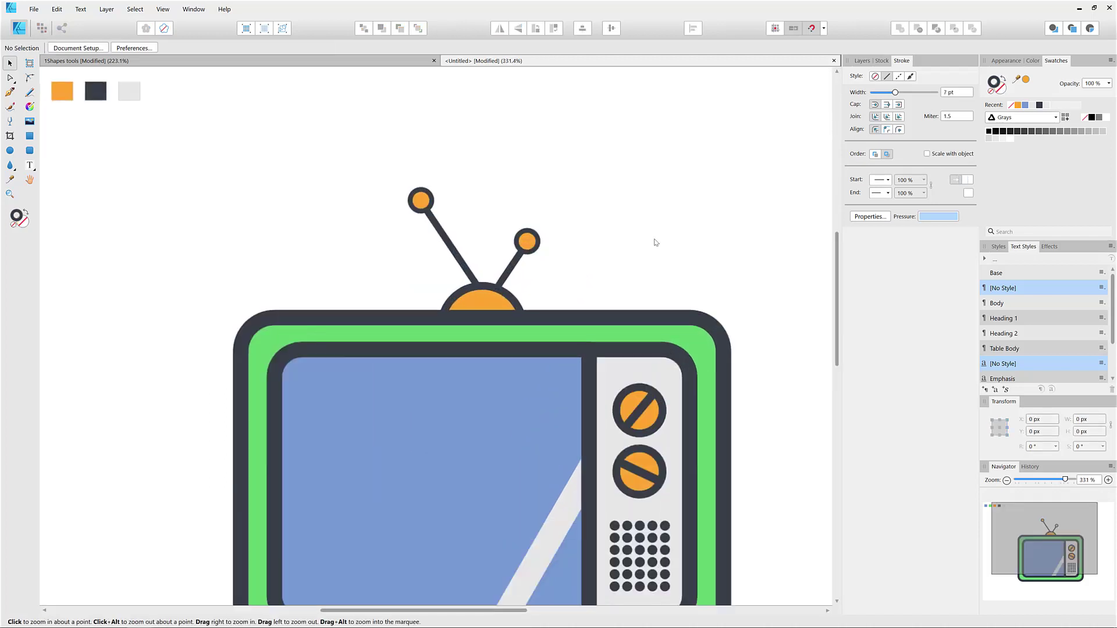
click(533, 240)
shift+click(514, 270)
drag(514, 269, 502, 270)
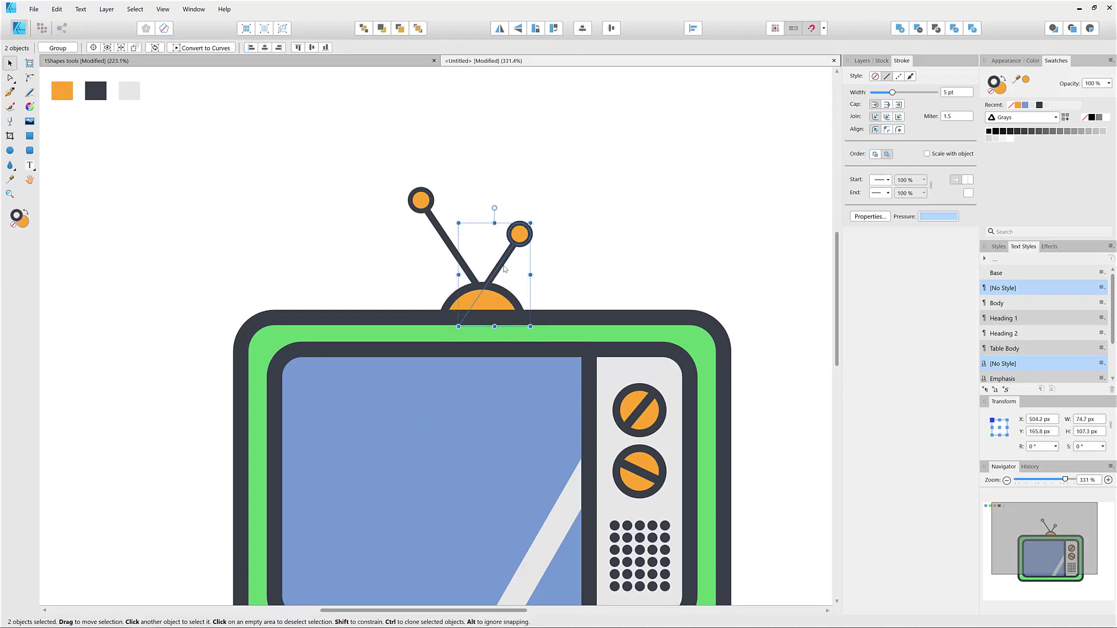
click(581, 256)
Step: Move the whole TV with its dome and antennas, without the colour swatches, straight up the page and deselect it
scroll(599, 251, down, 3)
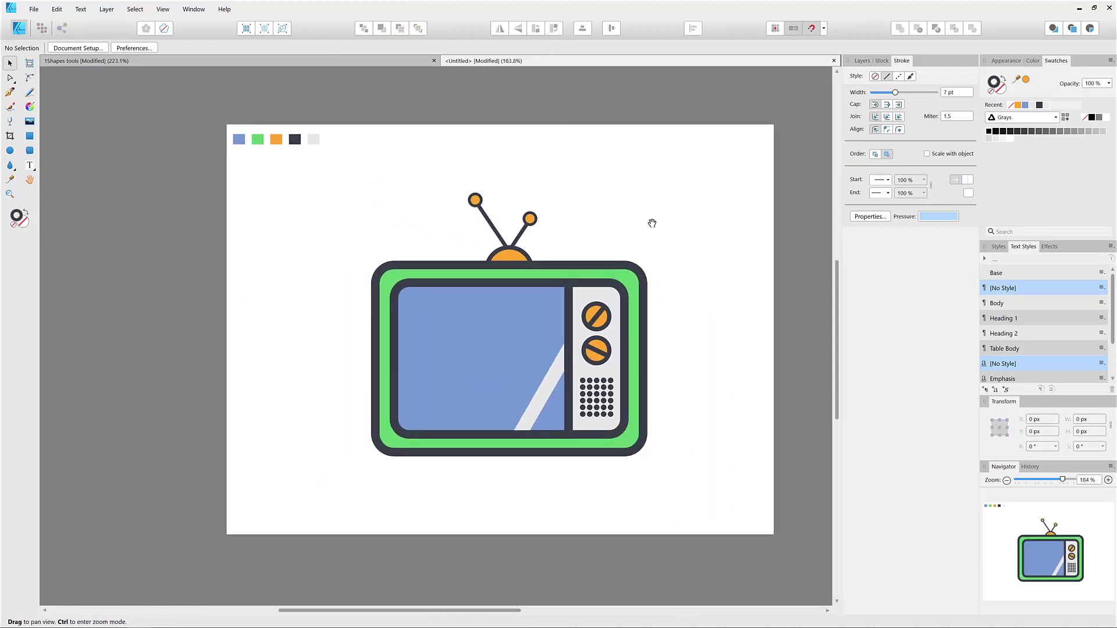
drag(348, 168, 673, 519)
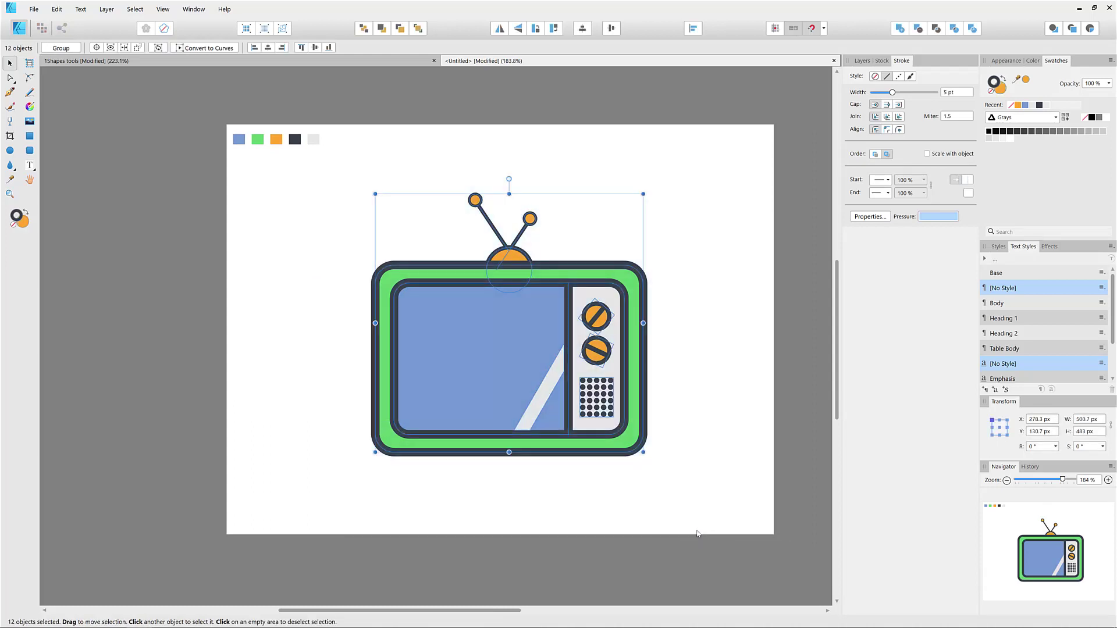
drag(501, 348, 500, 318)
click(495, 441)
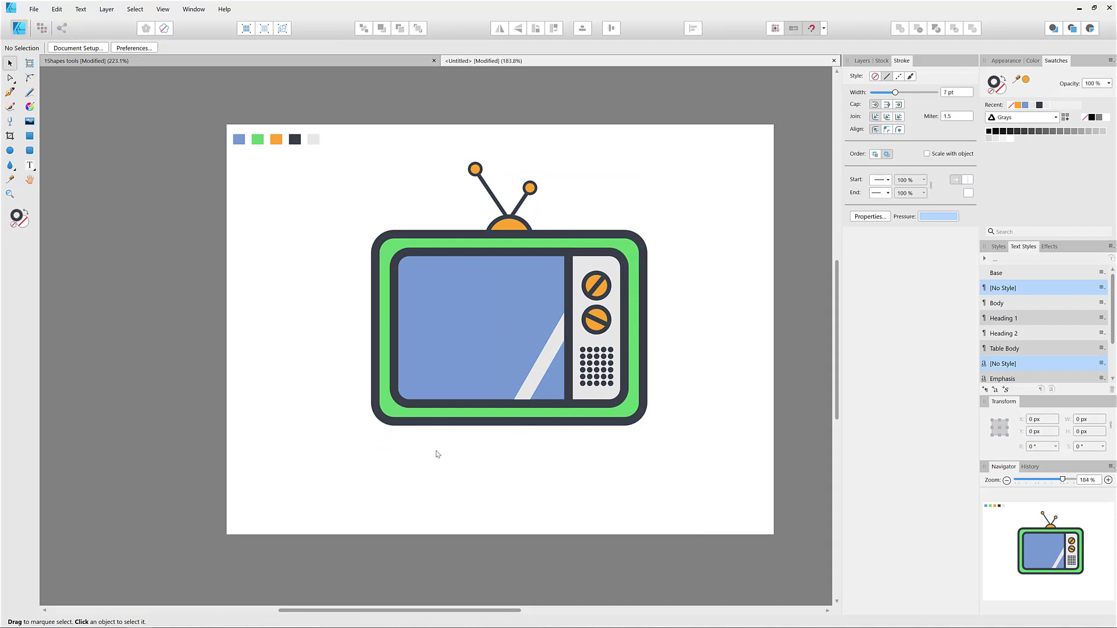
Step: Draw a dark grey rectangle without outline under the TV's left side as a leg, shortened to about 36.4 x 49.3 px
click(30, 136)
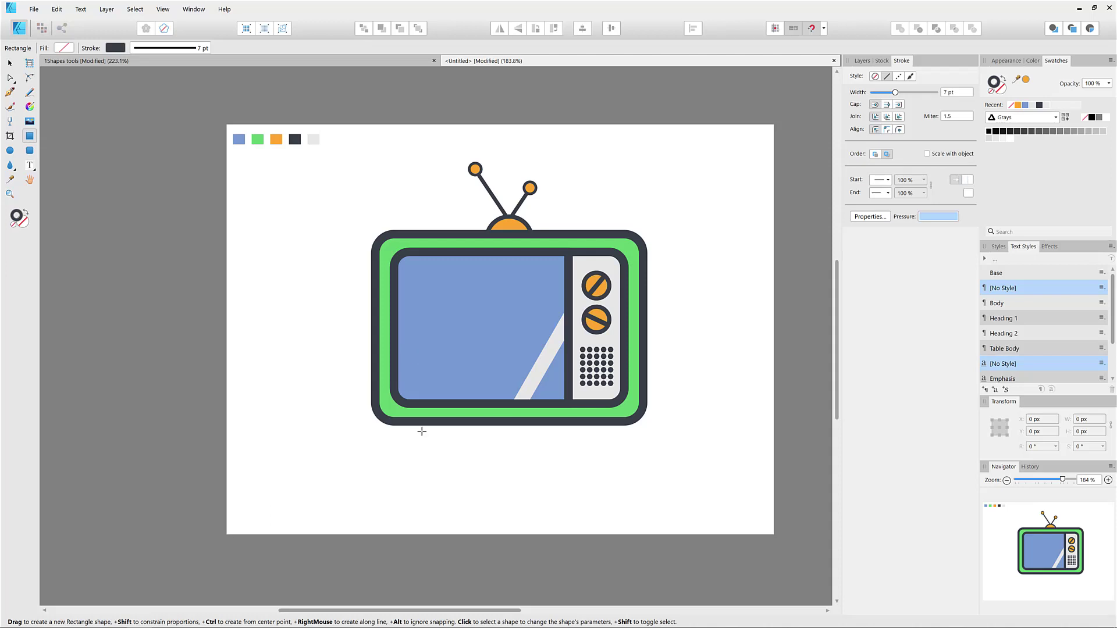
key(shift+x)
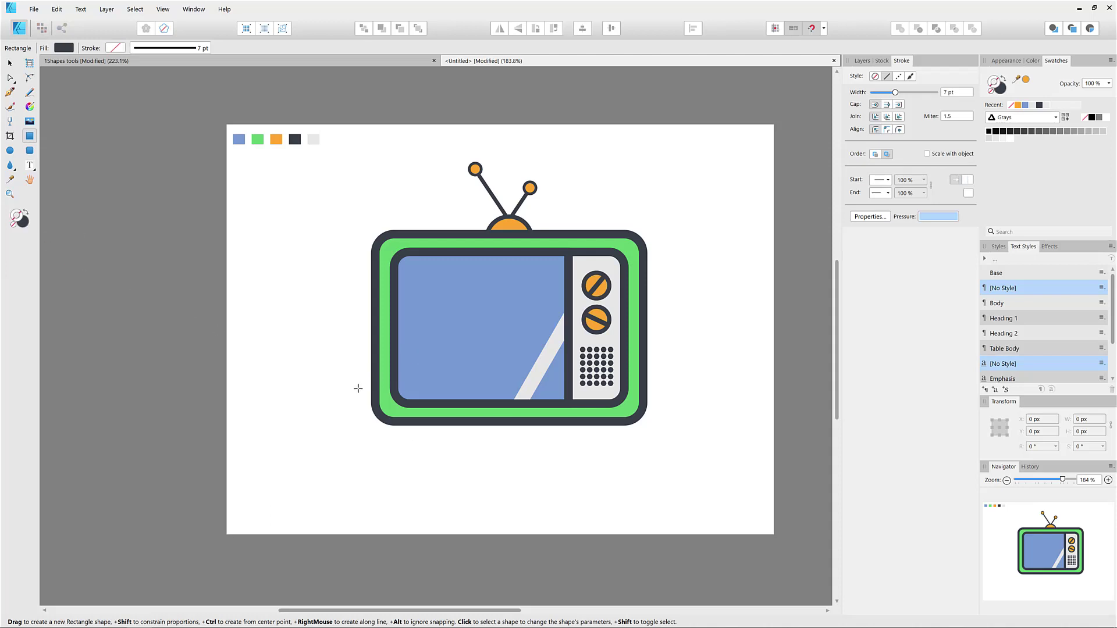
drag(448, 453, 429, 422)
key(ctrl+space)
drag(494, 457, 630, 386)
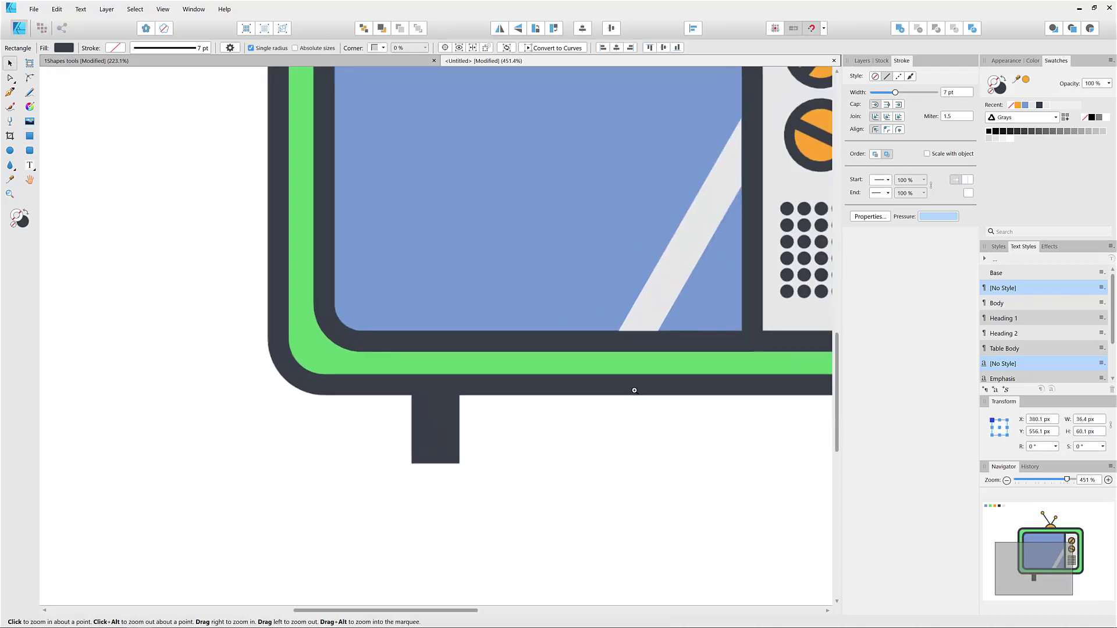
drag(436, 461, 431, 448)
click(539, 446)
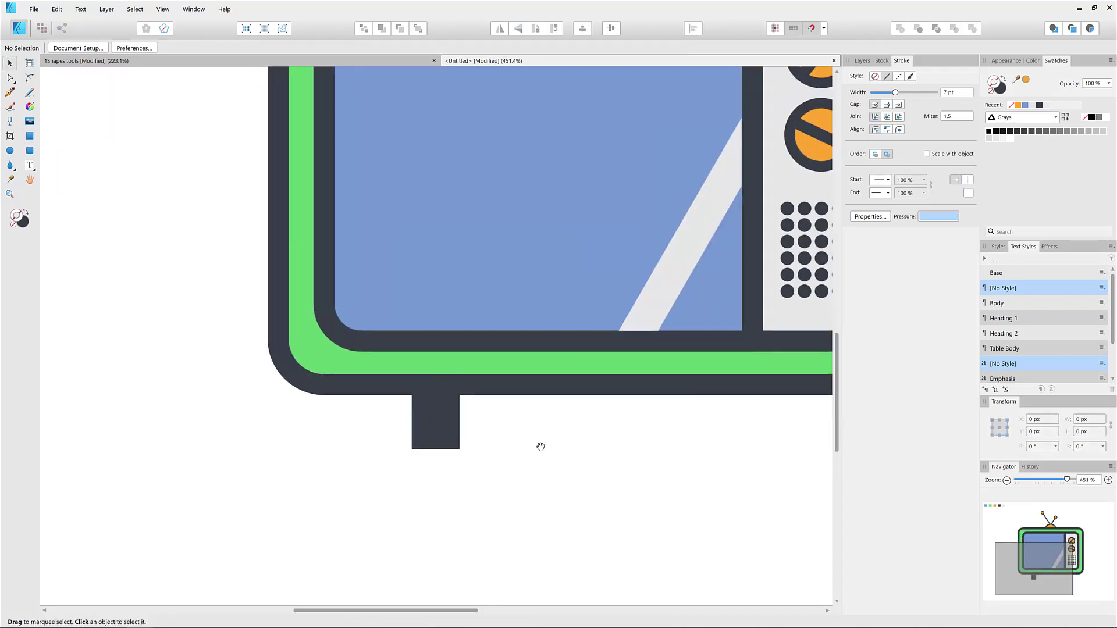
Step: Shear the leg rectangle to -16° so it slants outward
drag(538, 447, 414, 422)
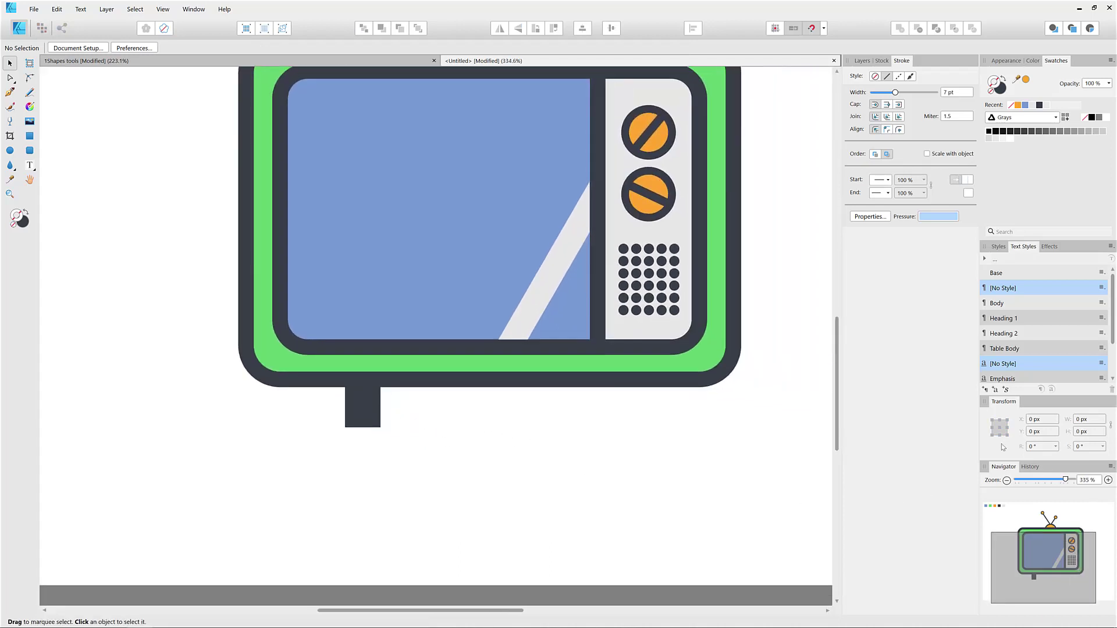
click(370, 423)
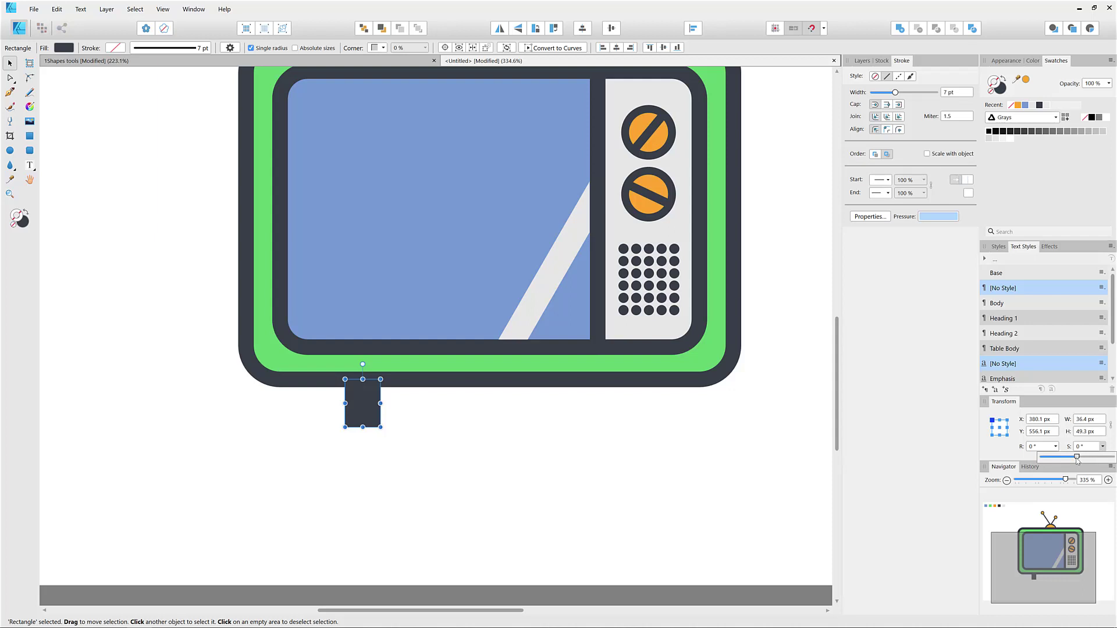
drag(1076, 457, 1068, 458)
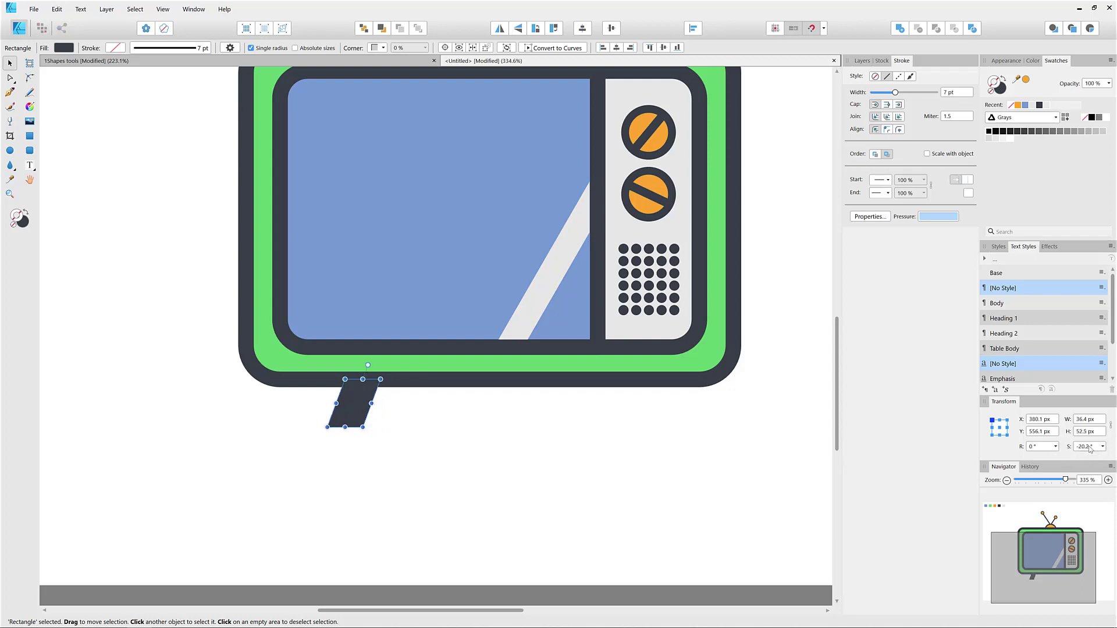
click(1089, 447)
text(-16)
key(Return)
Step: Make a horizontally mirrored copy of the leg and move it straight across under the TV's right side, at about X 652.5 px
scroll(498, 459, down, 2)
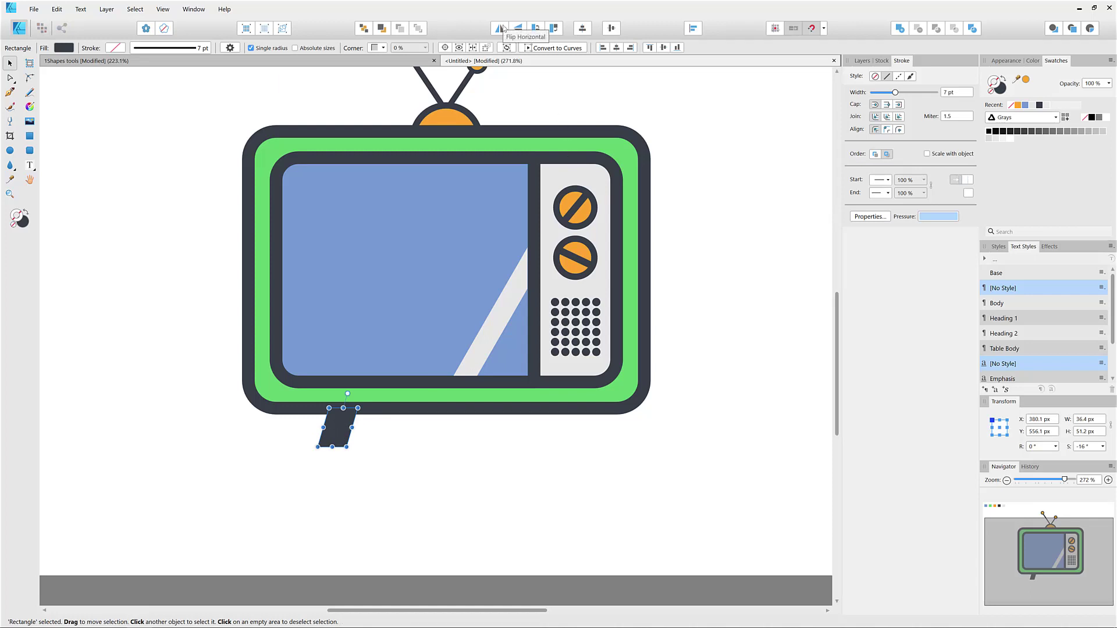
click(502, 28)
drag(338, 432, 567, 449)
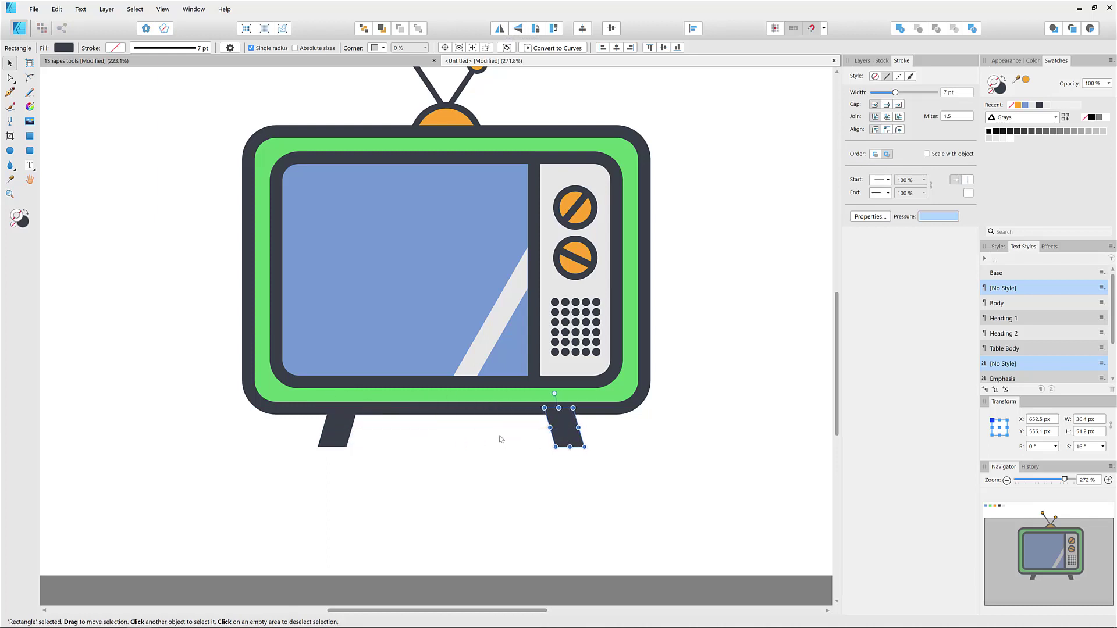
click(379, 443)
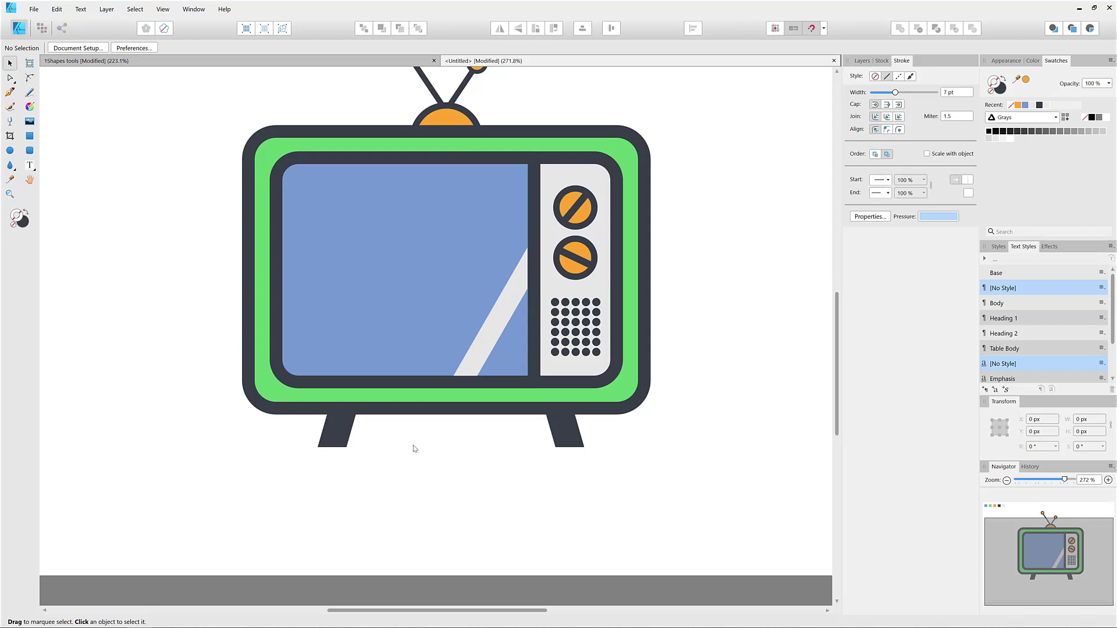
Step: Flip the TV's left leg horizontally in place, flip it back, and deselect it
click(343, 430)
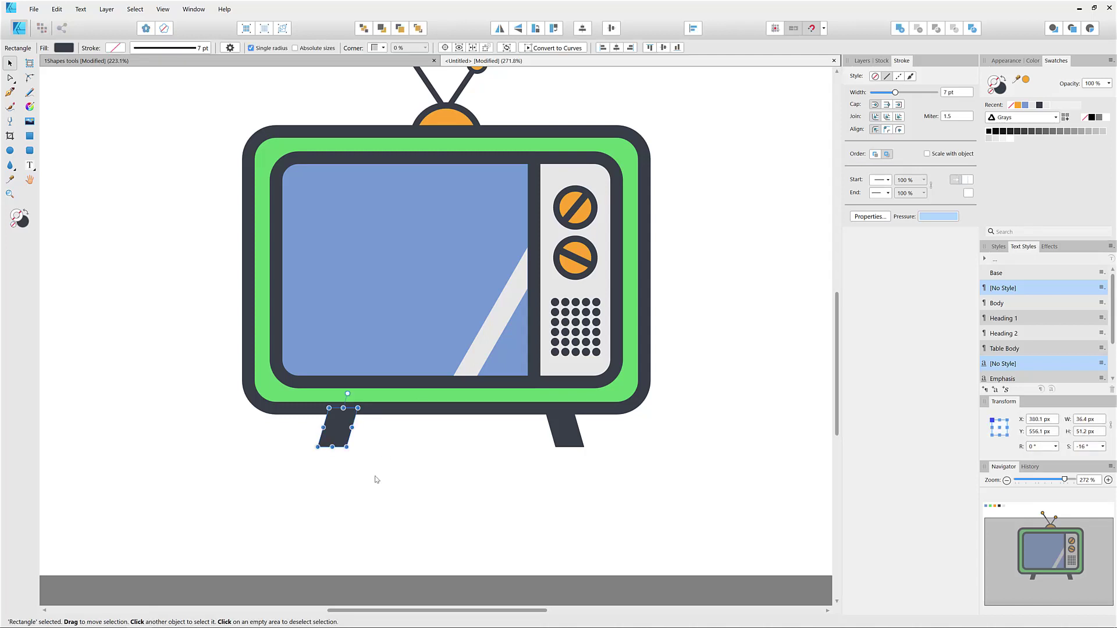
click(501, 29)
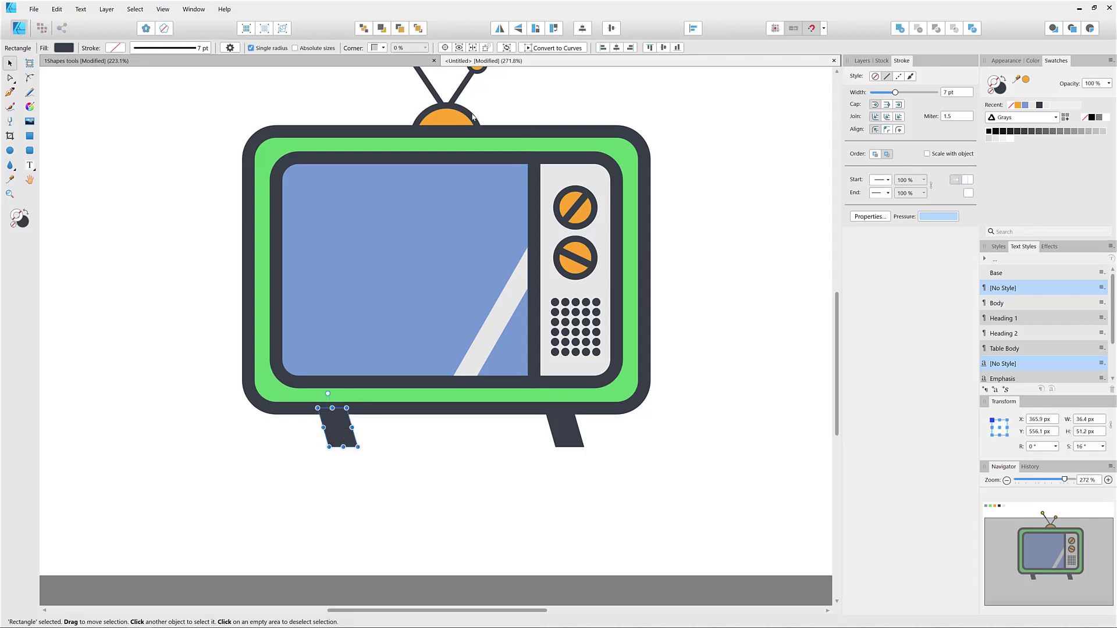
click(501, 29)
key(ctrl+0)
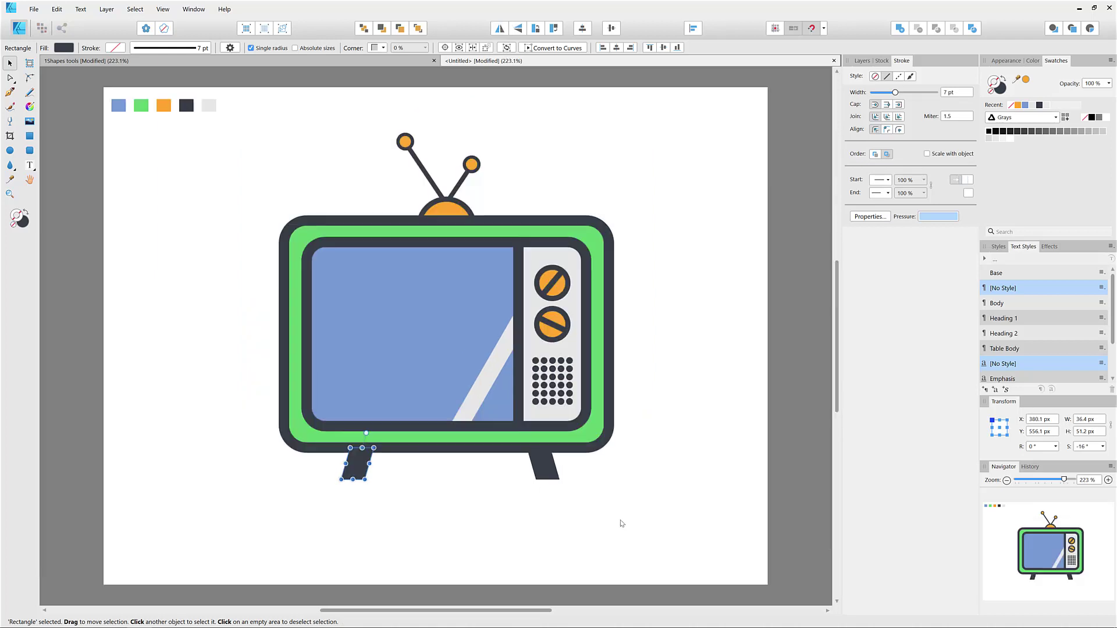
click(534, 499)
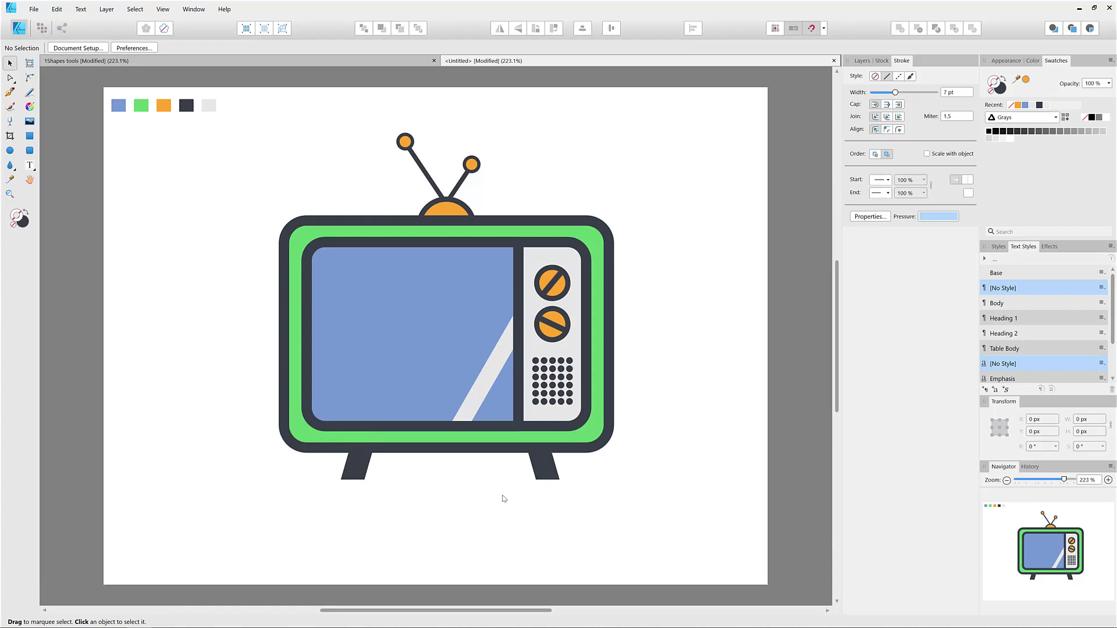